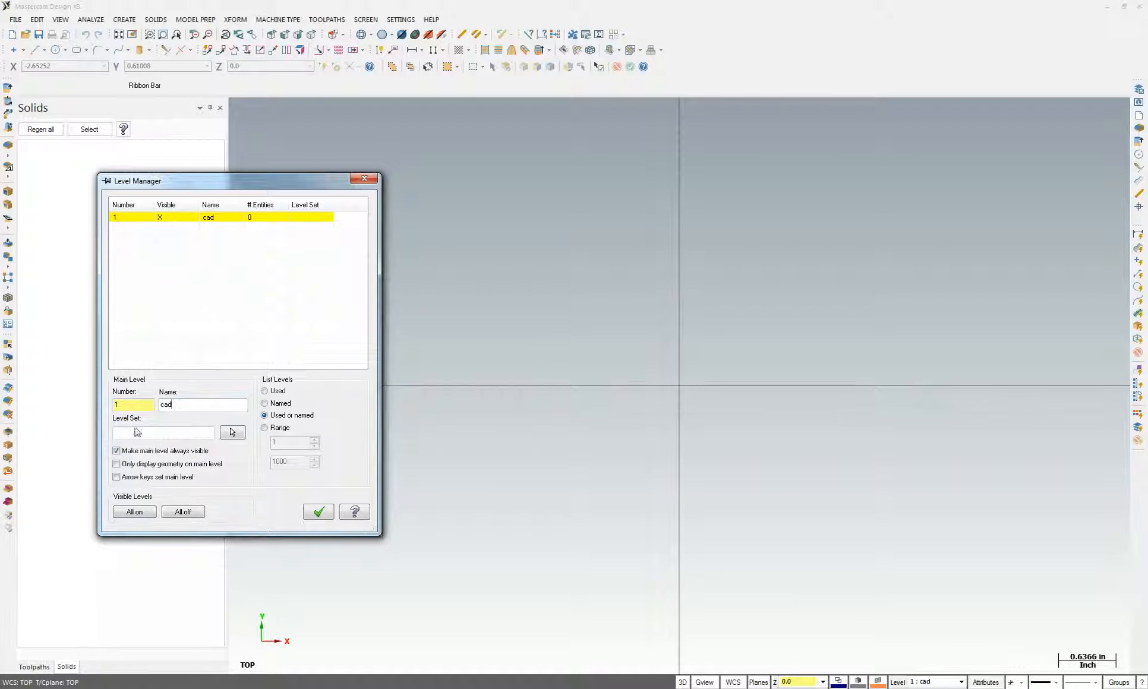
# Create level 2 named 'solid' in Level Manager and make it current
pyautogui.doubleClick(133, 406)
pyautogui.write('2')
pyautogui.press('Tab')
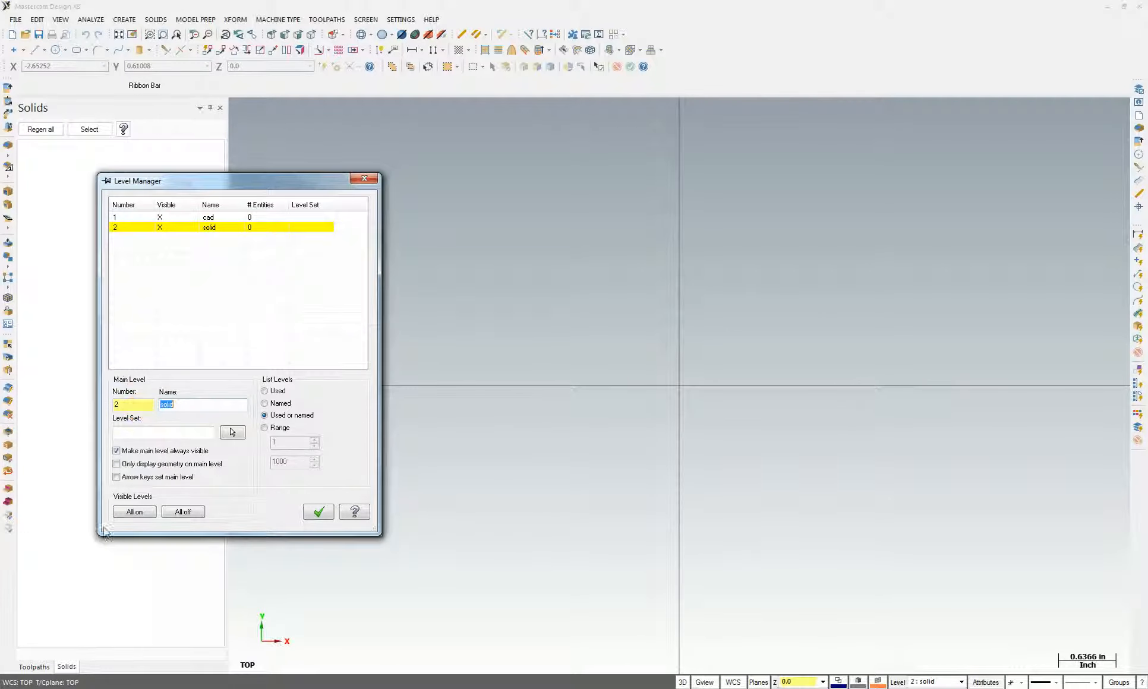
pyautogui.click(318, 512)
# Check the 2.750 length and 2.250 width dimensions on the Project 3 drawing
pyautogui.hotkey('alt', 'Tab')
pyautogui.click(504, 236)
pyautogui.moveTo(433, 600); pyautogui.dragTo(519, 617)
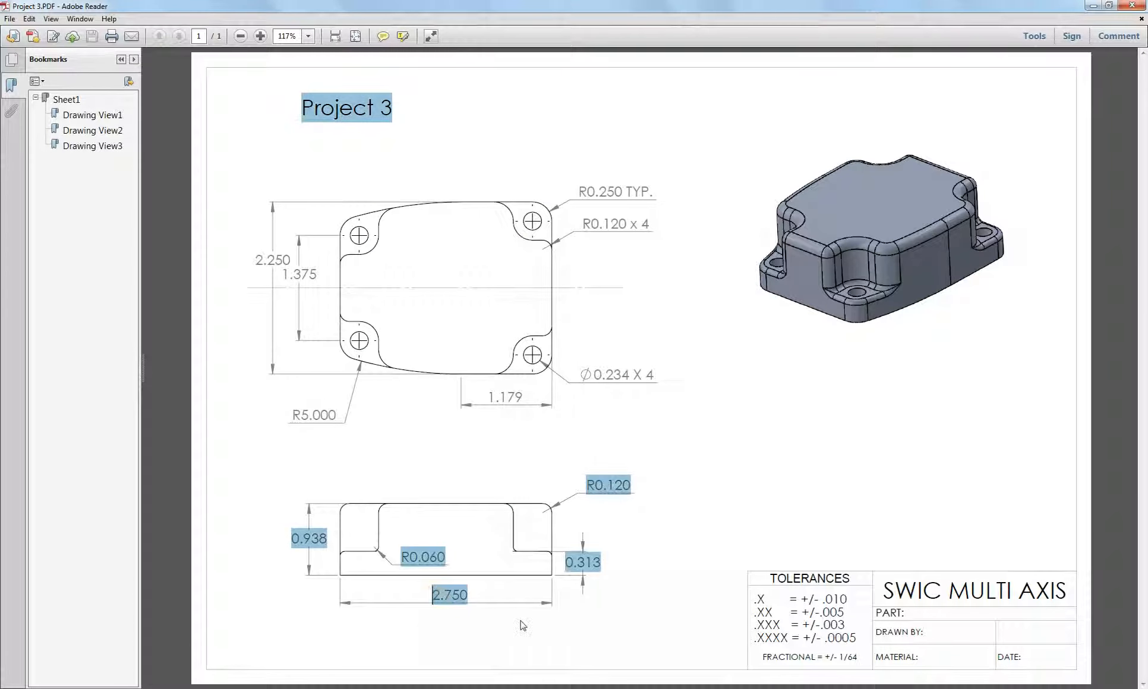
pyautogui.moveTo(452, 592); pyautogui.dragTo(428, 626)
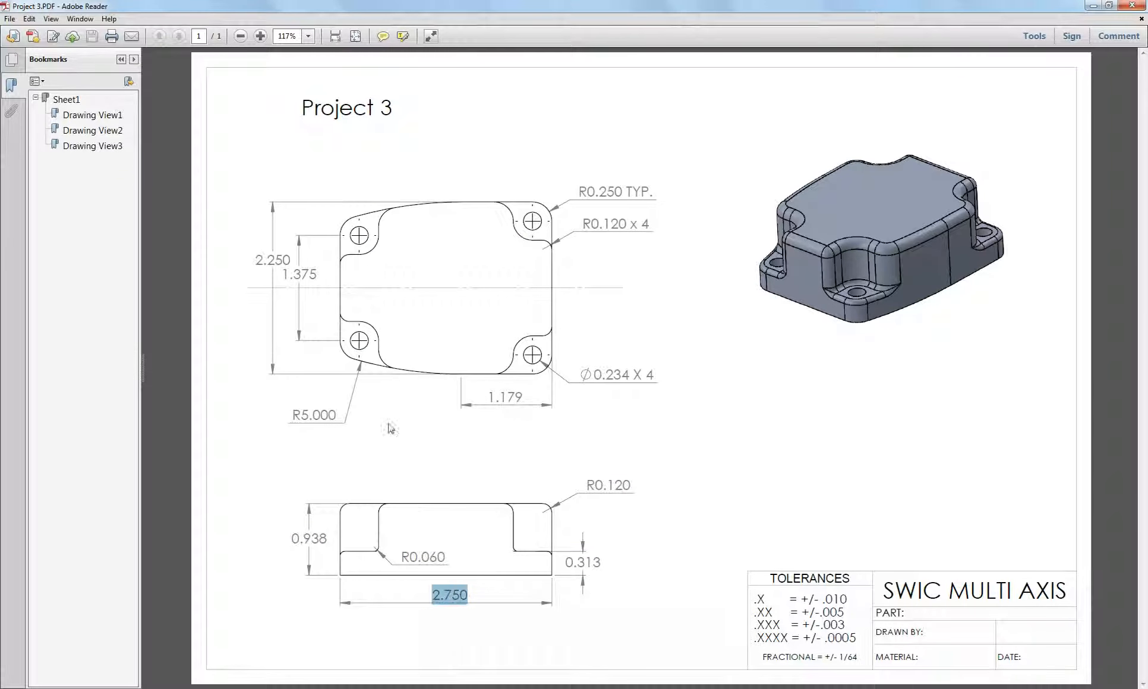
pyautogui.moveTo(254, 260); pyautogui.dragTo(293, 261)
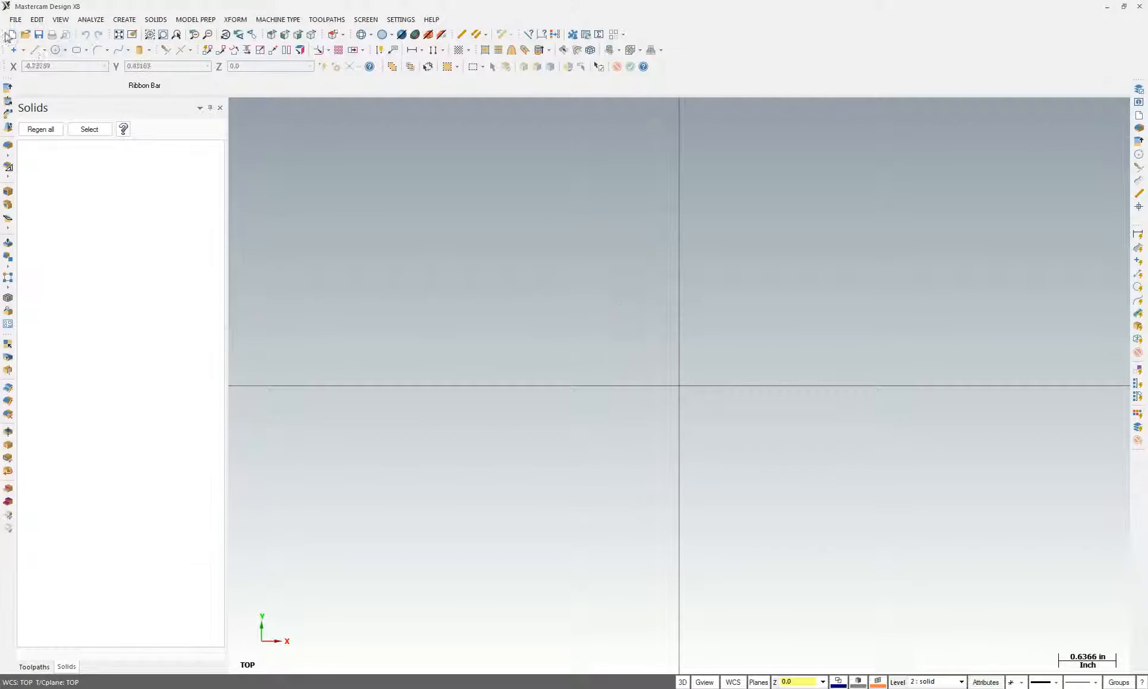
# Draw a 2.75 by 2.25 rectangle anchored at its left-middle point on the origin
pyautogui.click(78, 52)
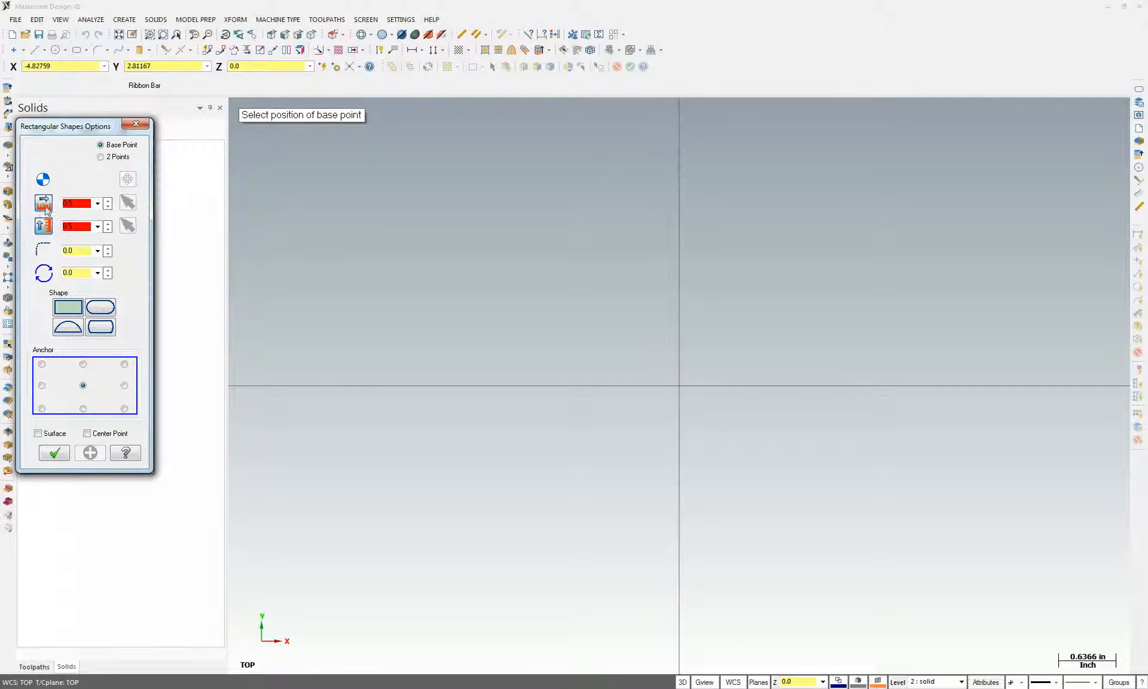
pyautogui.doubleClick(87, 202)
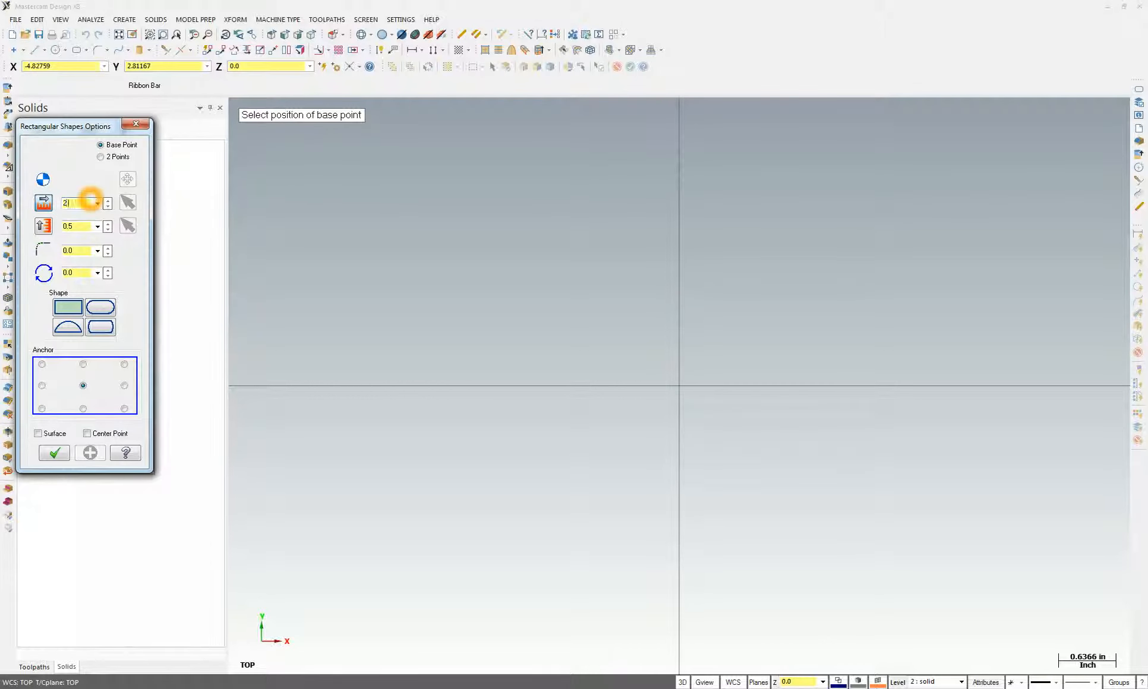
pyautogui.doubleClick(79, 228)
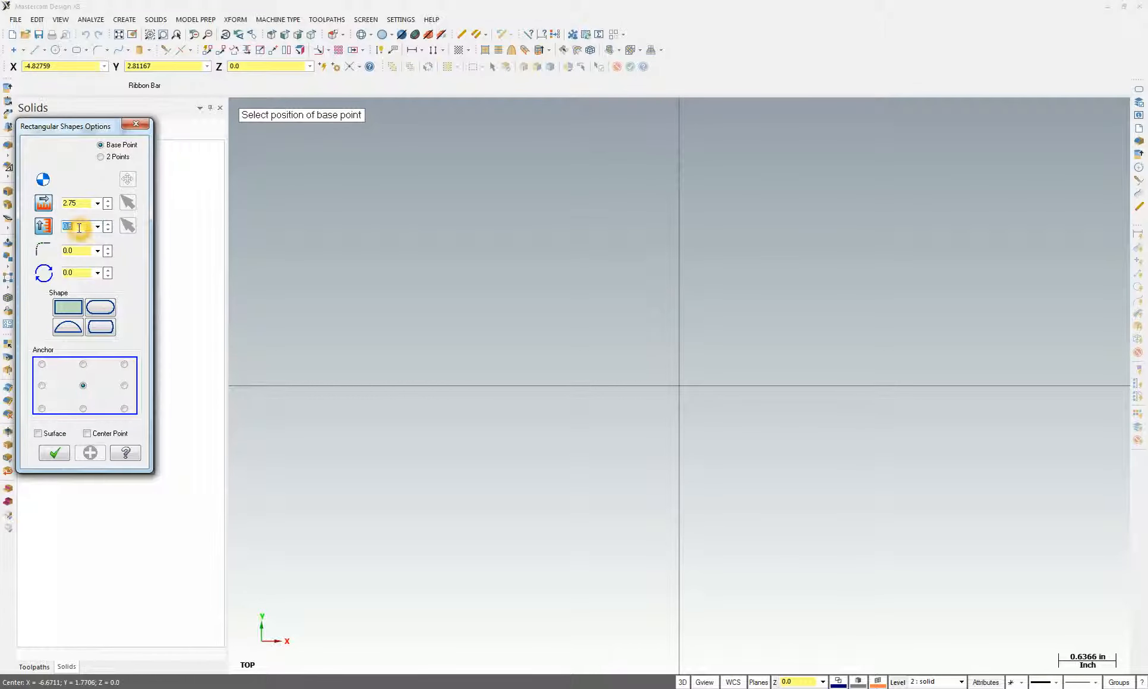
pyautogui.click(71, 281)
pyautogui.click(42, 386)
pyautogui.click(54, 453)
pyautogui.click(682, 394)
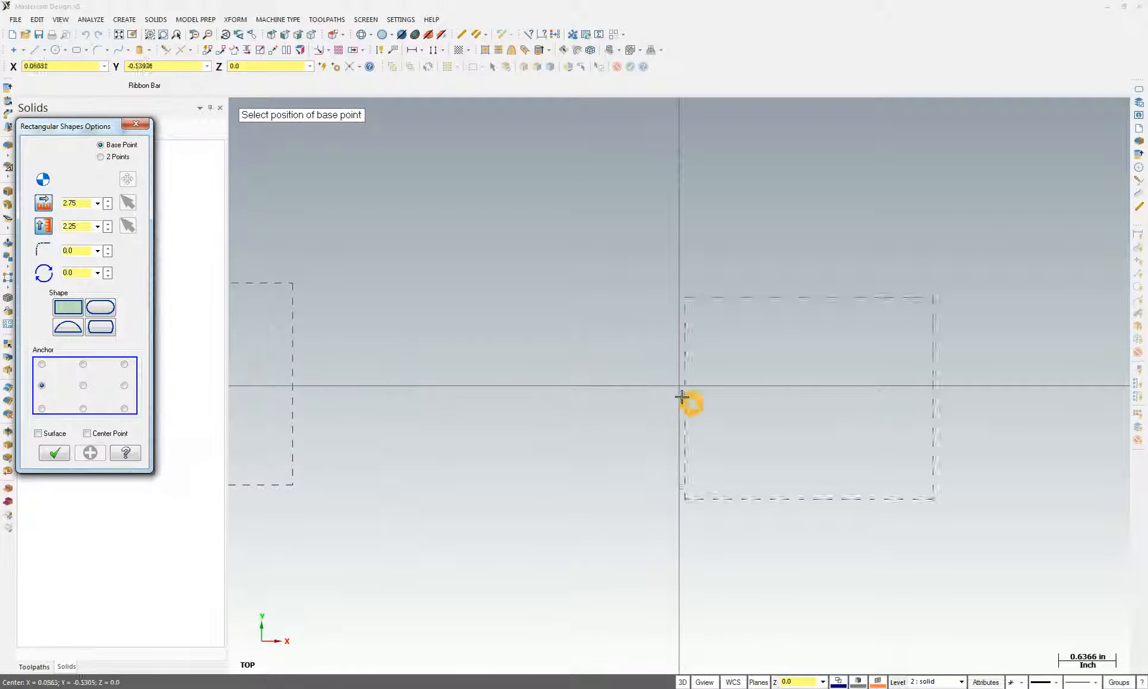
pyautogui.click(55, 453)
pyautogui.click(678, 539)
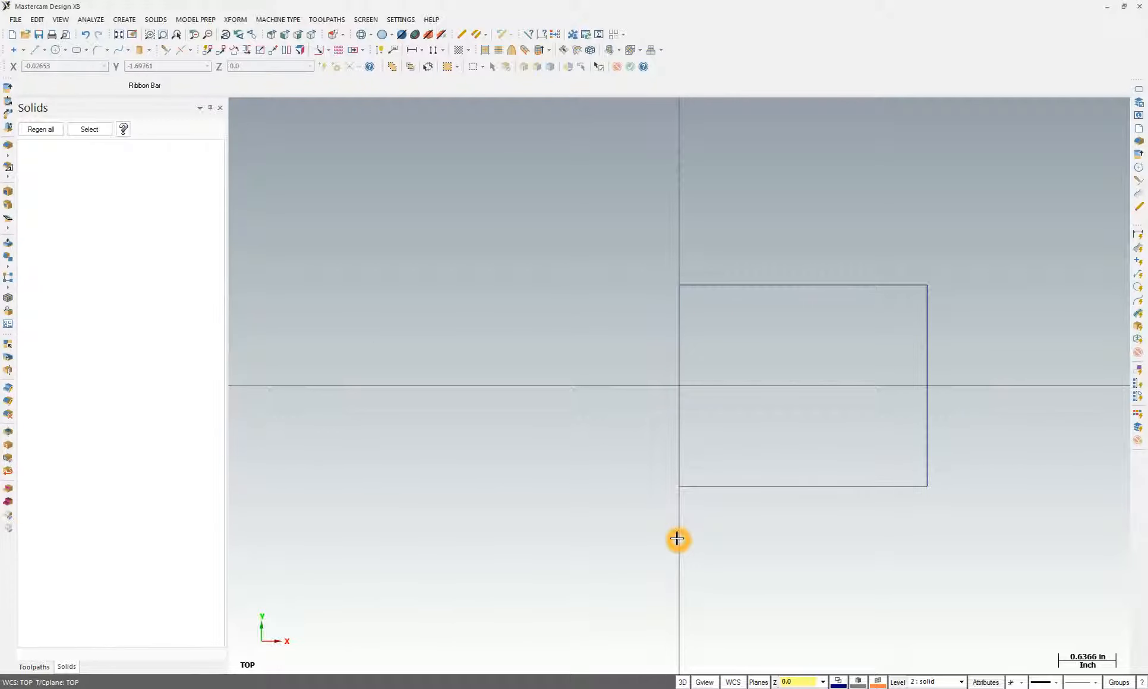
# Orbit to inspect the rectangle in 3D, return to top view, then switch to the drawing
pyautogui.moveTo(630, 548)
pyautogui.mouseDown(button='middle')
pyautogui.moveTo(605, 531)
pyautogui.moveTo(619, 534)
pyautogui.moveTo(615, 516)
pyautogui.moveTo(628, 515)
pyautogui.moveTo(674, 228)
pyautogui.mouseUp(button='middle')
pyautogui.click(489, 390)
pyautogui.click(271, 34)
pyautogui.click(710, 399)
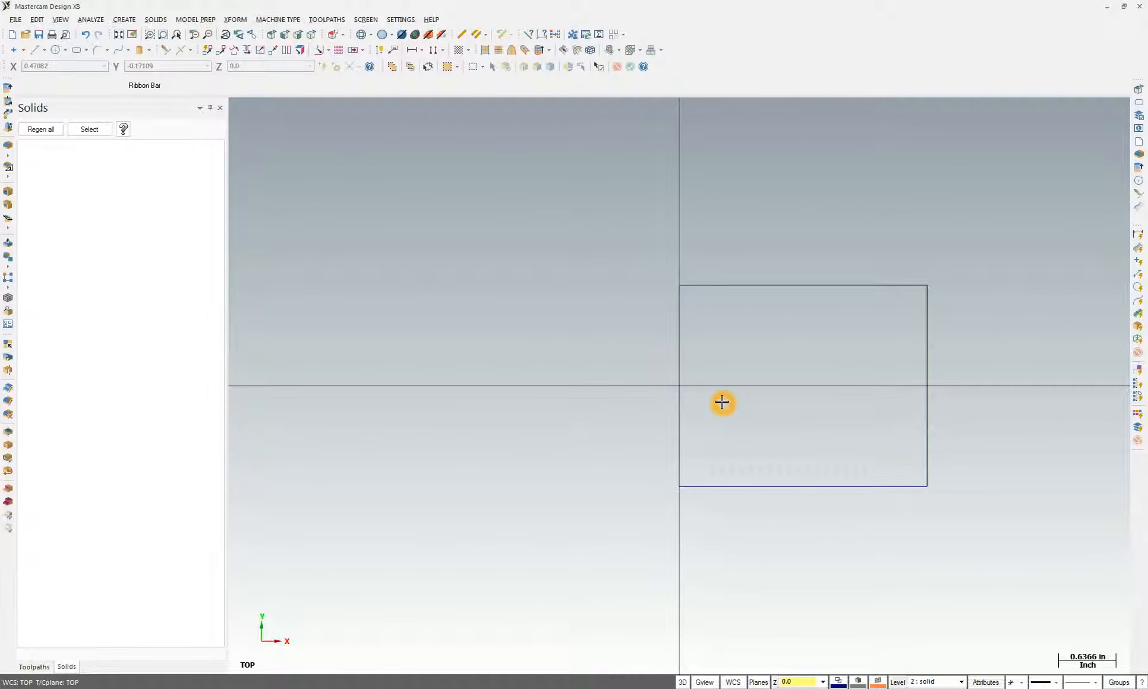
pyautogui.scroll(5, 722, 402)
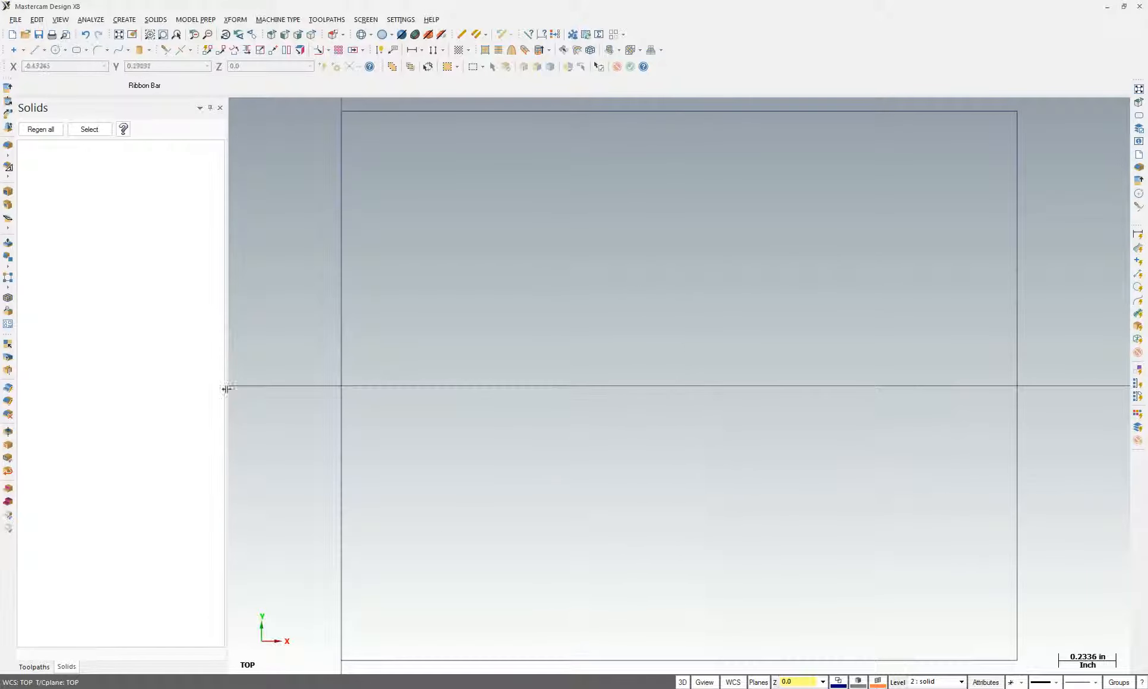
pyautogui.hotkey('alt', 'Tab')
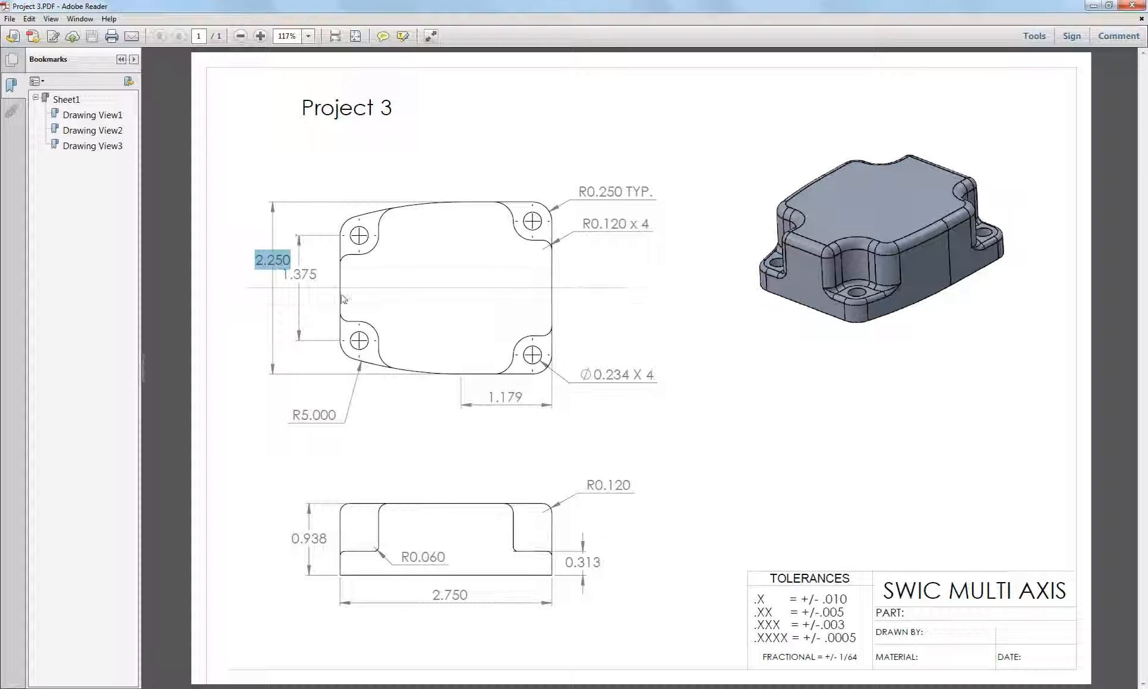
# Highlight the 2.250 and 1.375 top-view dimensions on the Project 3 drawing
pyautogui.click(344, 291)
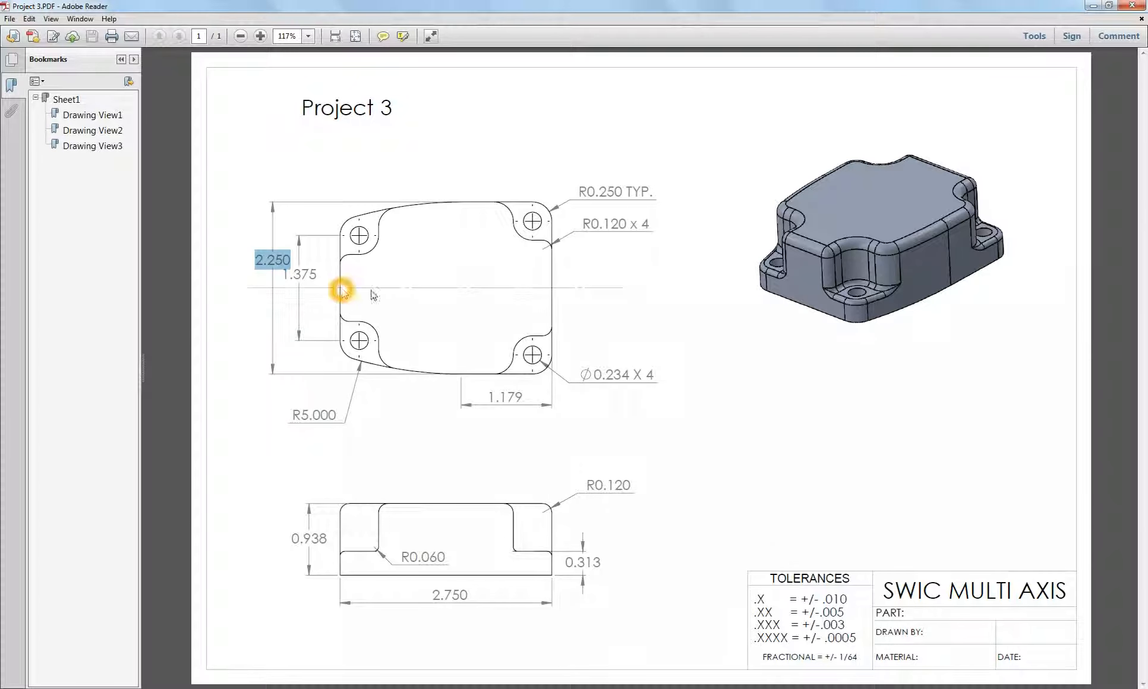
pyautogui.click(529, 291)
pyautogui.click(357, 291)
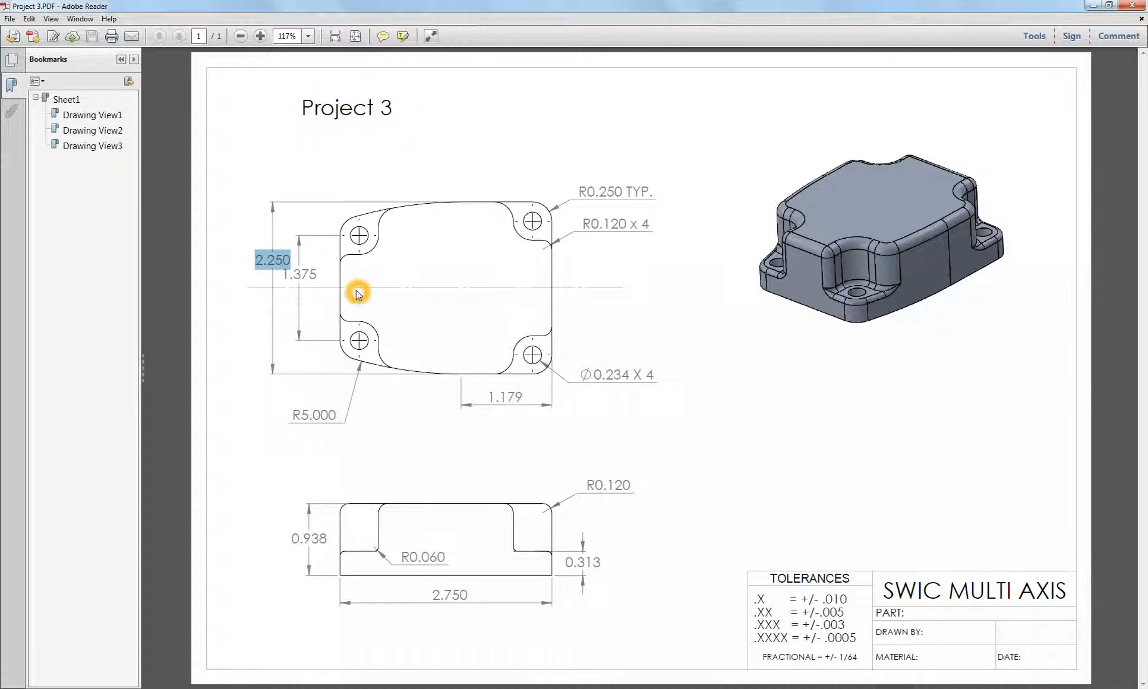
pyautogui.click(360, 241)
pyautogui.moveTo(290, 276)
pyautogui.mouseDown()
pyautogui.moveTo(328, 274)
pyautogui.moveTo(282, 276)
pyautogui.moveTo(297, 292)
pyautogui.mouseUp()
pyautogui.click(328, 303)
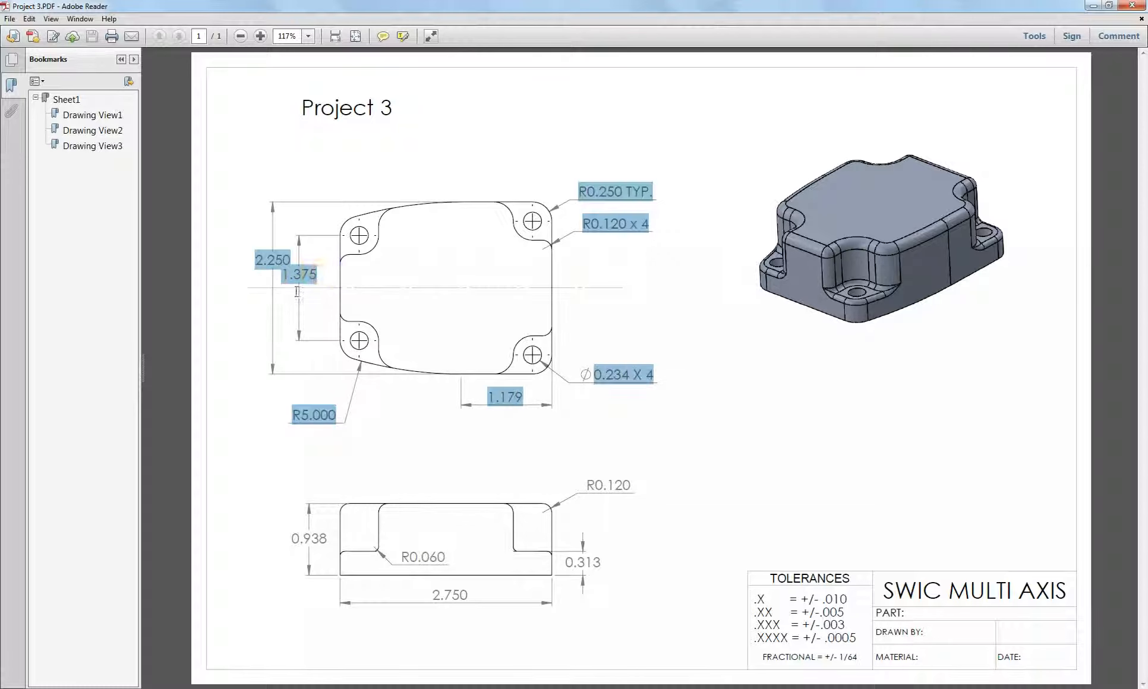
pyautogui.click(322, 273)
# Review the remaining top-view dimensions, then go back to the Mastercam model
pyautogui.click(330, 238)
pyautogui.click(329, 246)
pyautogui.click(361, 238)
pyautogui.click(360, 235)
pyautogui.click(495, 210)
pyautogui.click(349, 222)
pyautogui.click(348, 223)
pyautogui.click(360, 237)
pyautogui.click(357, 222)
pyautogui.click(502, 688)
# Draw a line from the origin to the right edge's midpoint with Midpoint snapping enabled
pyautogui.click(427, 272)
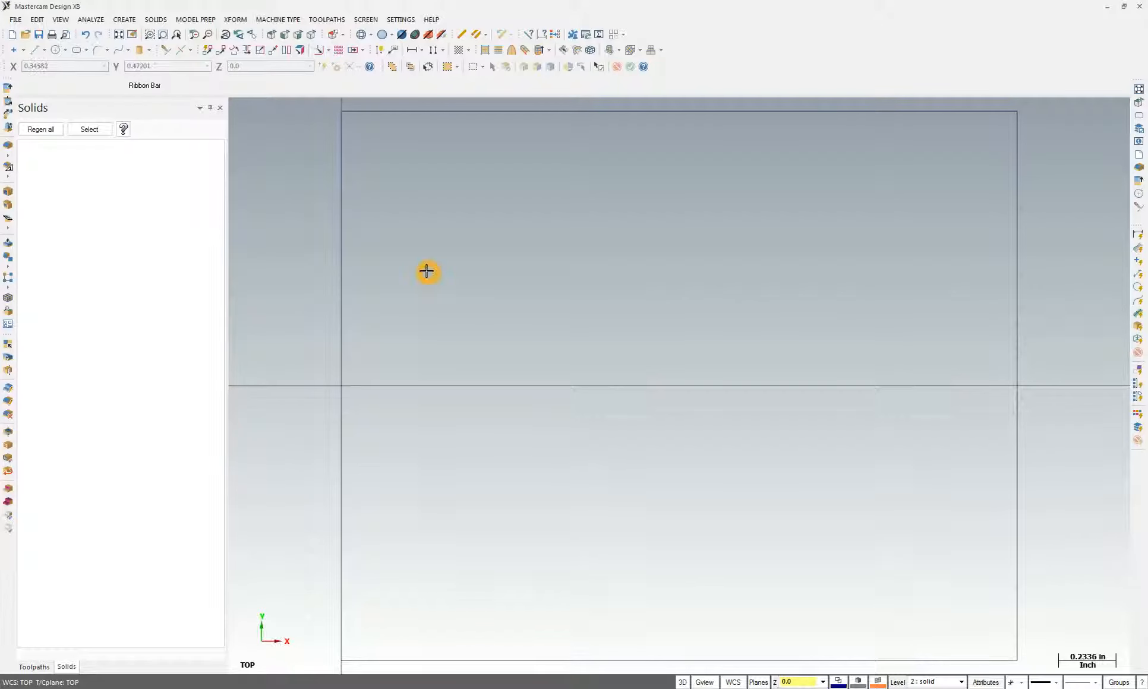
pyautogui.click(34, 50)
pyautogui.click(342, 387)
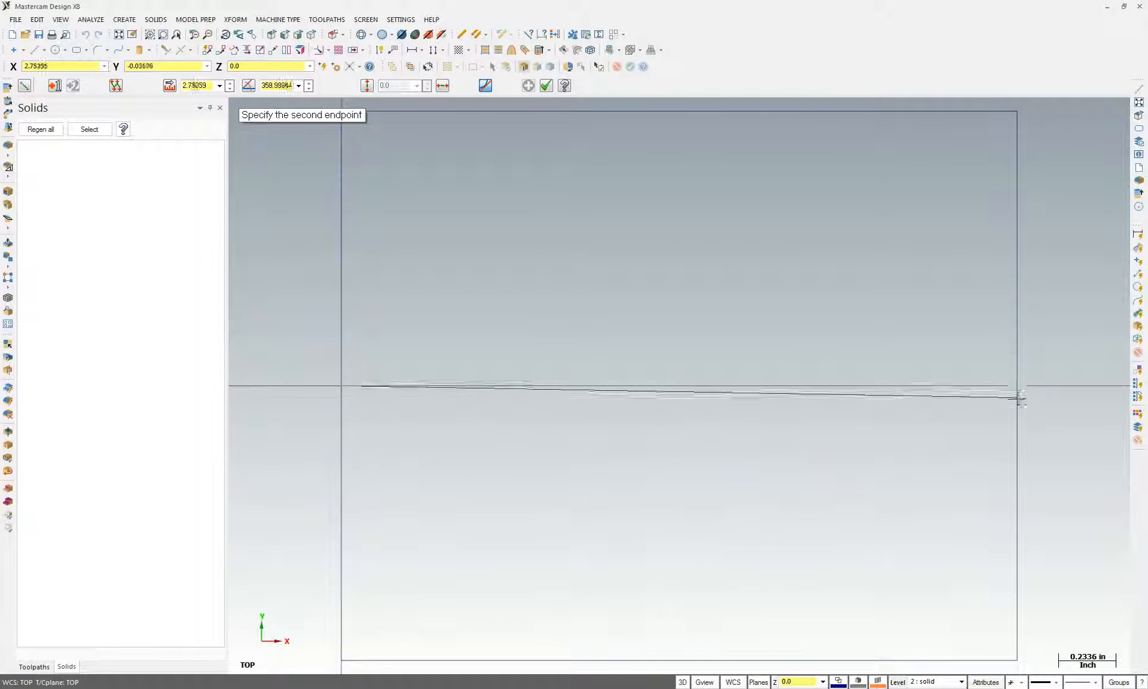
pyautogui.rightClick(802, 296)
pyautogui.click(815, 439)
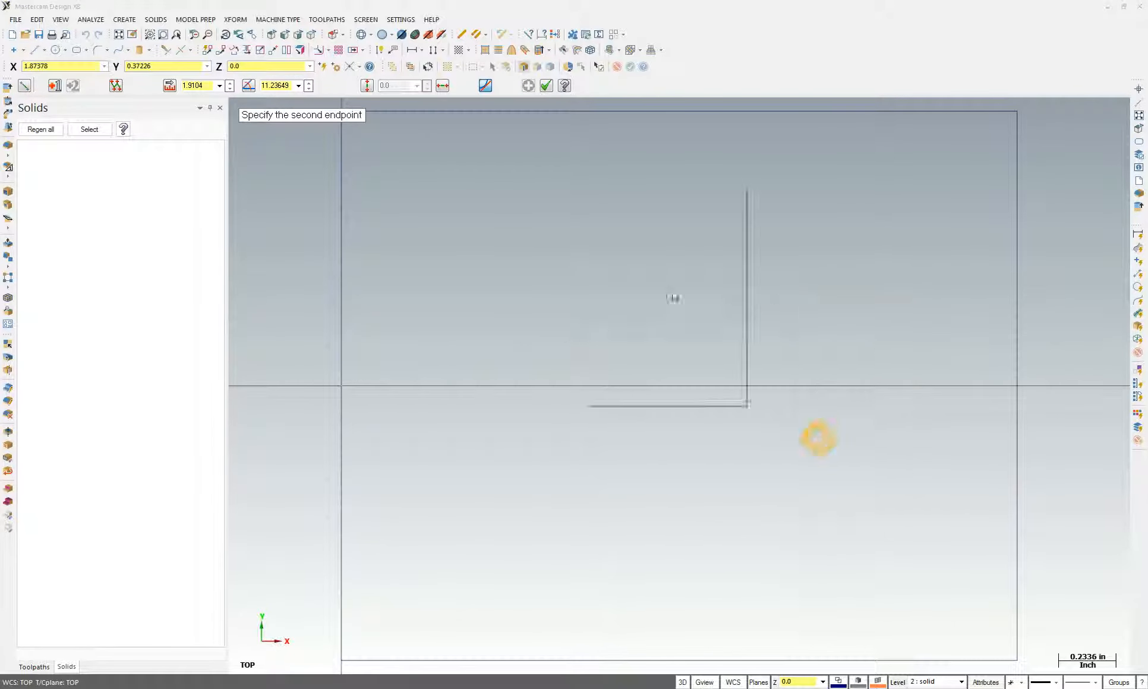
pyautogui.click(650, 387)
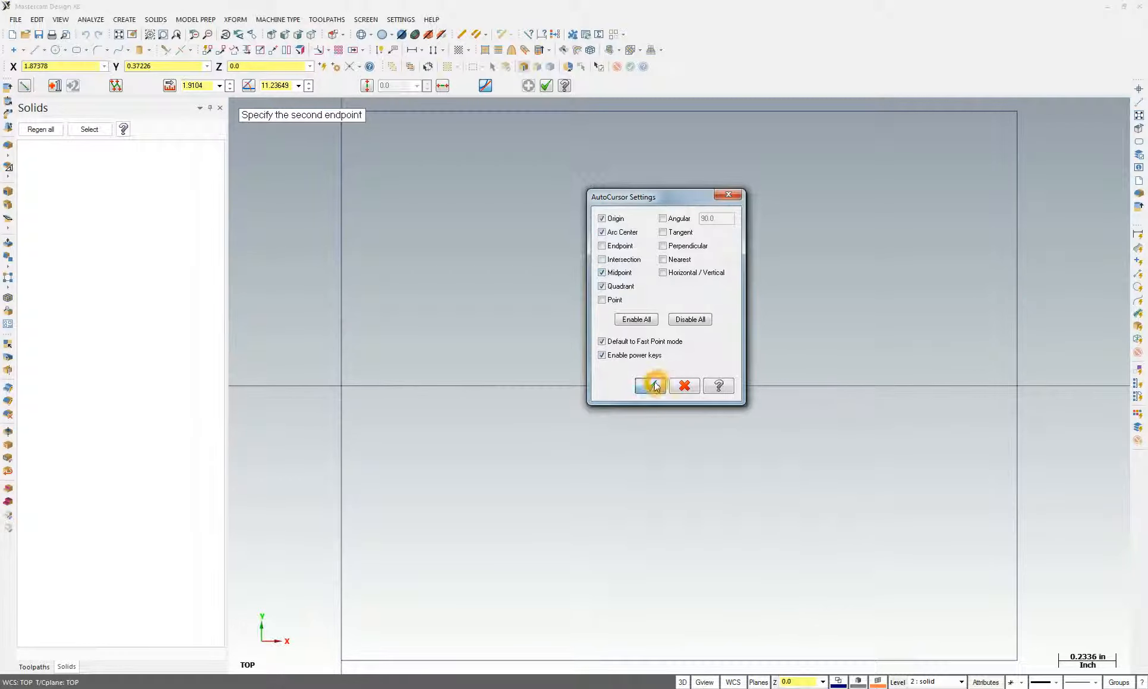
pyautogui.click(1017, 386)
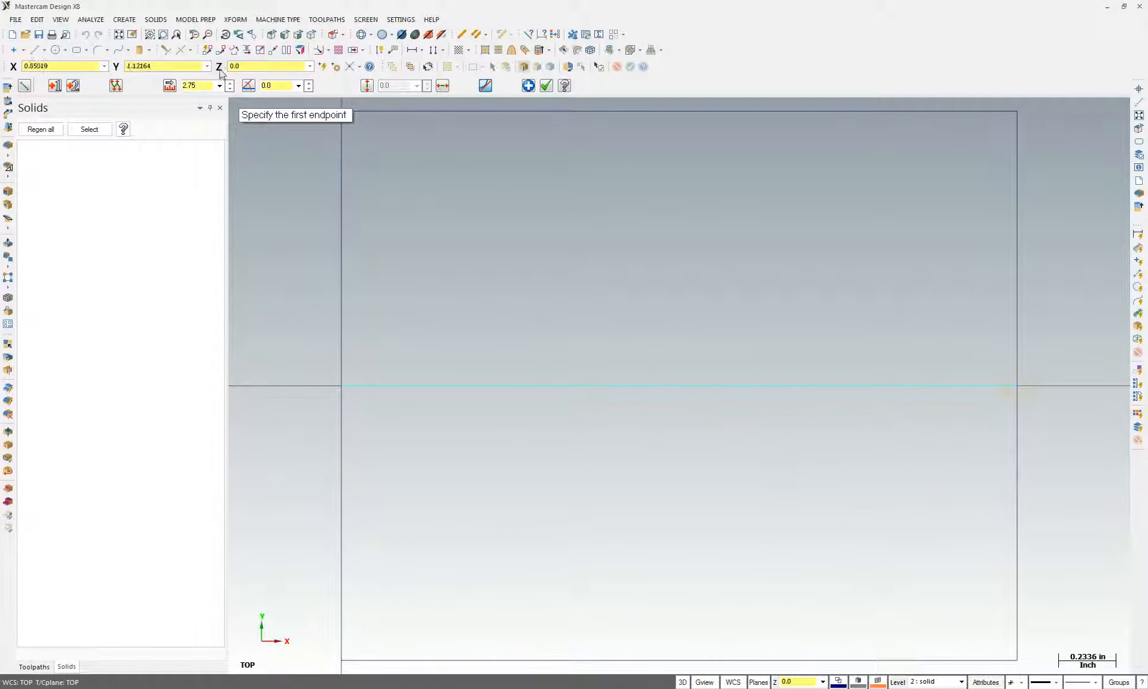
pyautogui.press('Escape')
pyautogui.click(539, 270)
# Bring up the Xform transform operations
pyautogui.click(111, 63)
pyautogui.click(199, 26)
pyautogui.click(411, 400)
pyautogui.click(421, 388)
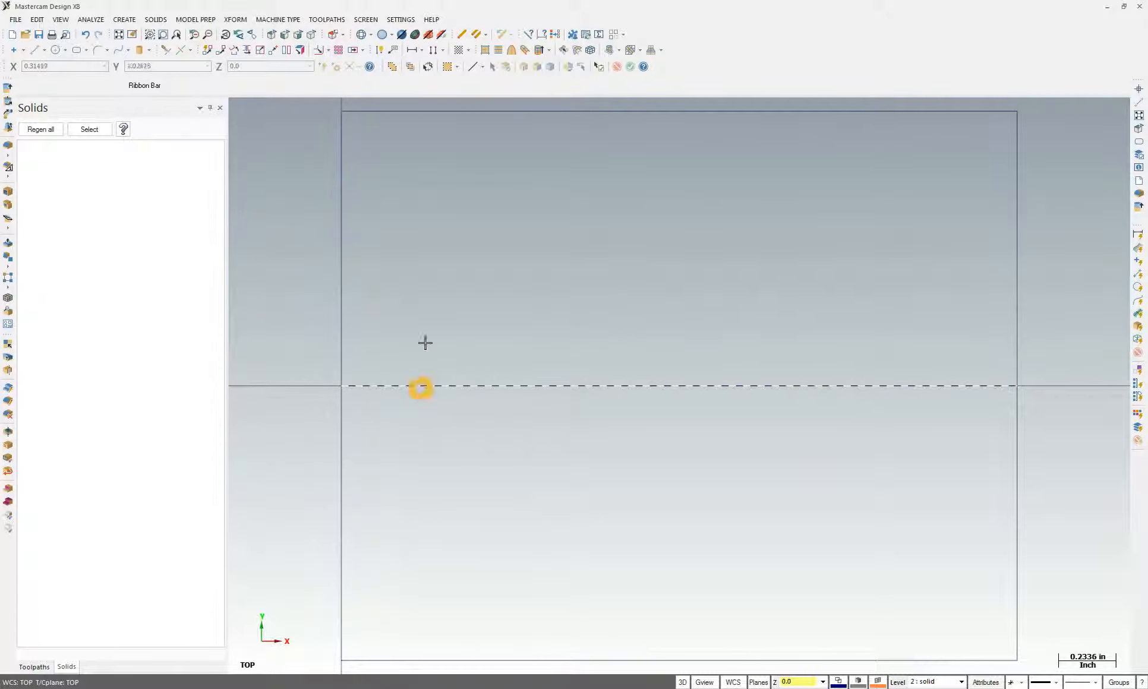
pyautogui.click(236, 20)
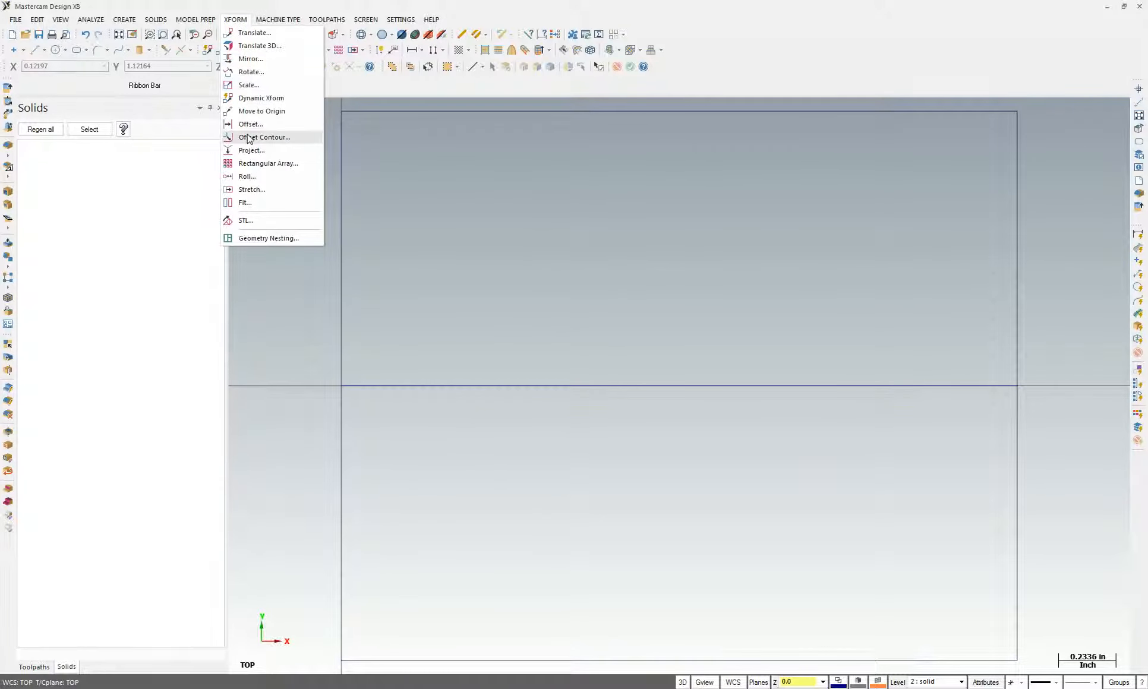
# Offset a copy of the centre line upward, checking the 1.375 hole spacing on the drawing
pyautogui.click(250, 124)
pyautogui.click(486, 385)
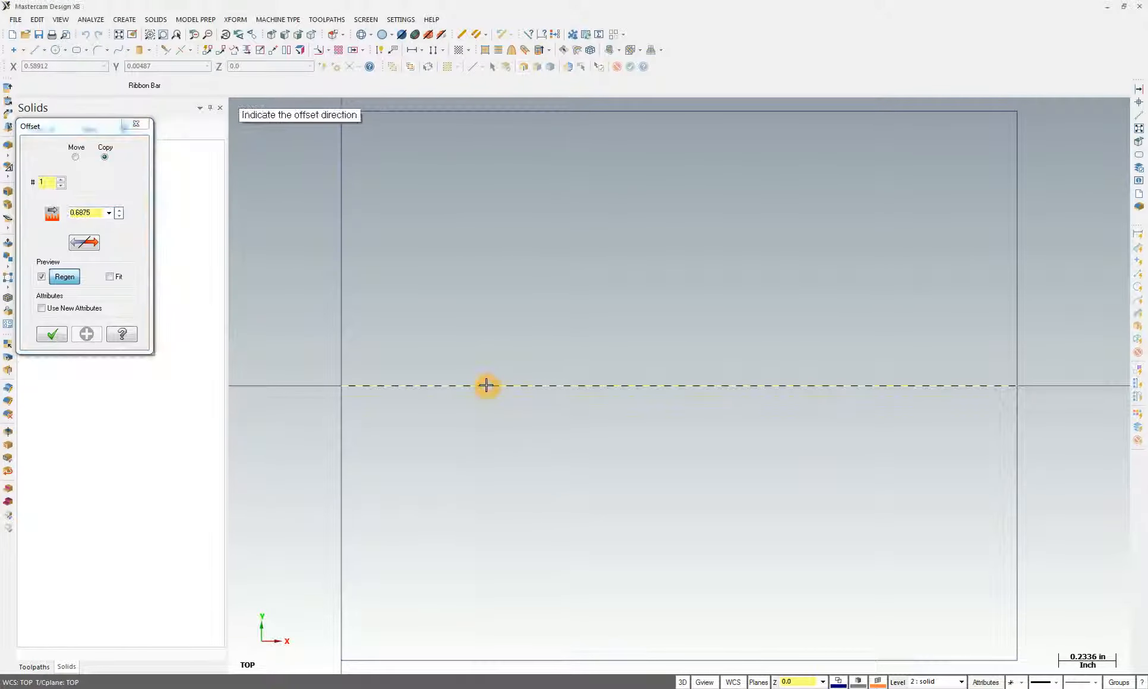
pyautogui.click(486, 309)
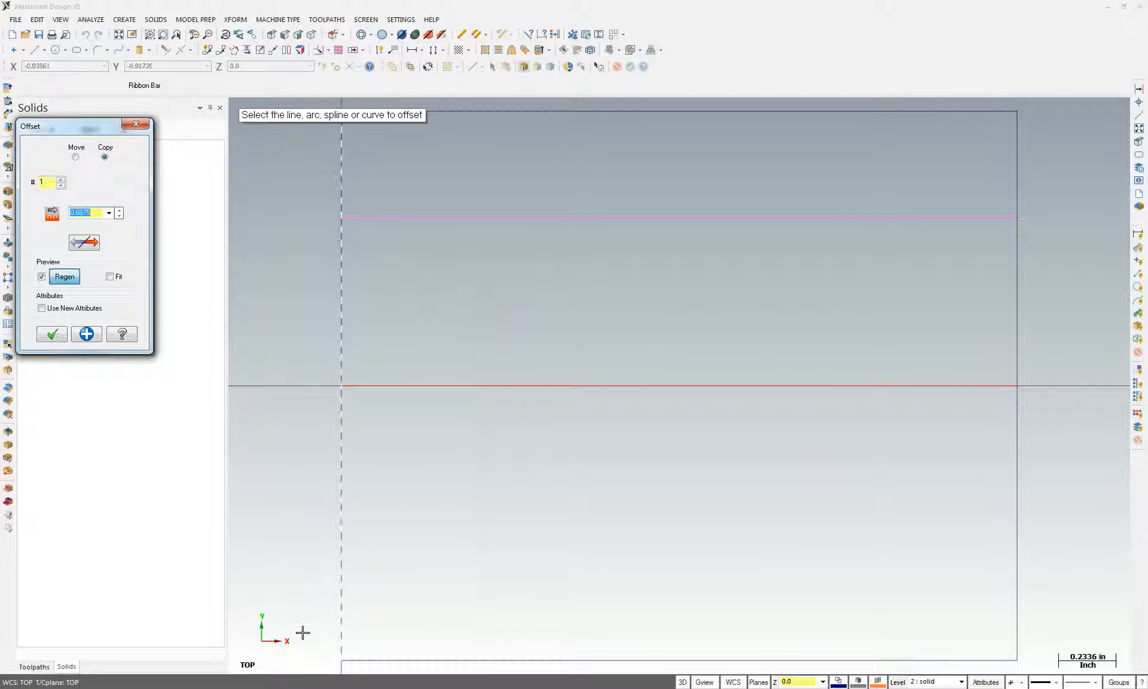
pyautogui.hotkey('alt', 'Tab')
pyautogui.moveTo(280, 274); pyautogui.dragTo(318, 275)
pyautogui.hotkey('alt', 'Tab')
# Set the offset to 0.6875 and copy the centre line both above and below
pyautogui.doubleClick(90, 214)
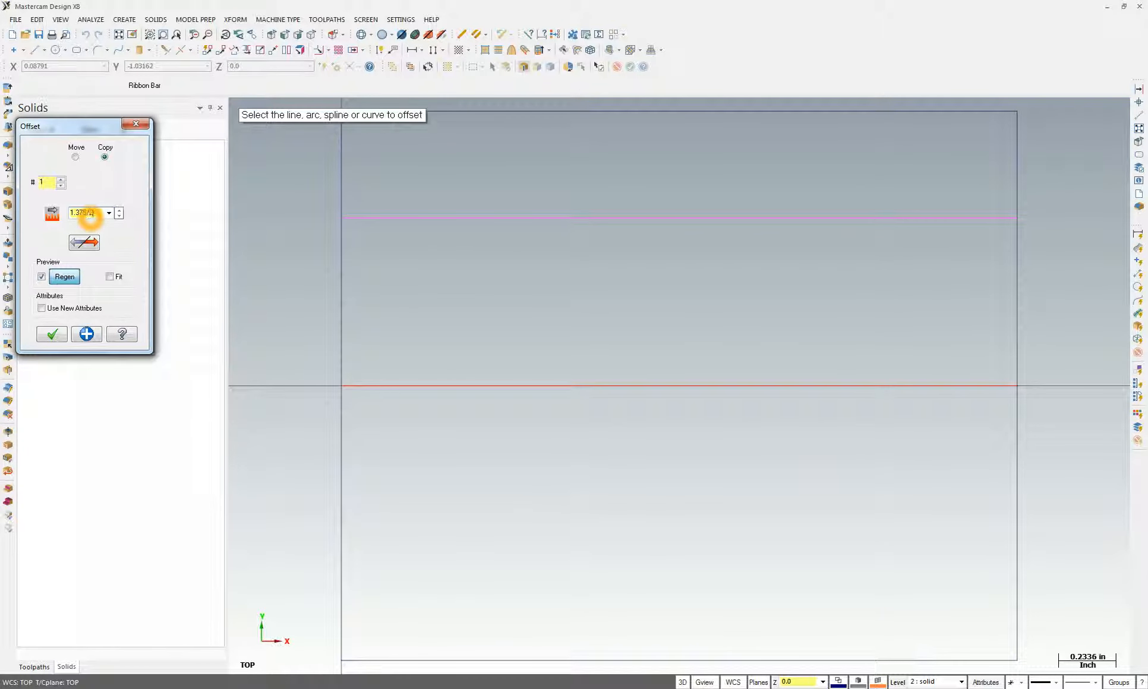
pyautogui.click(92, 248)
pyautogui.click(93, 243)
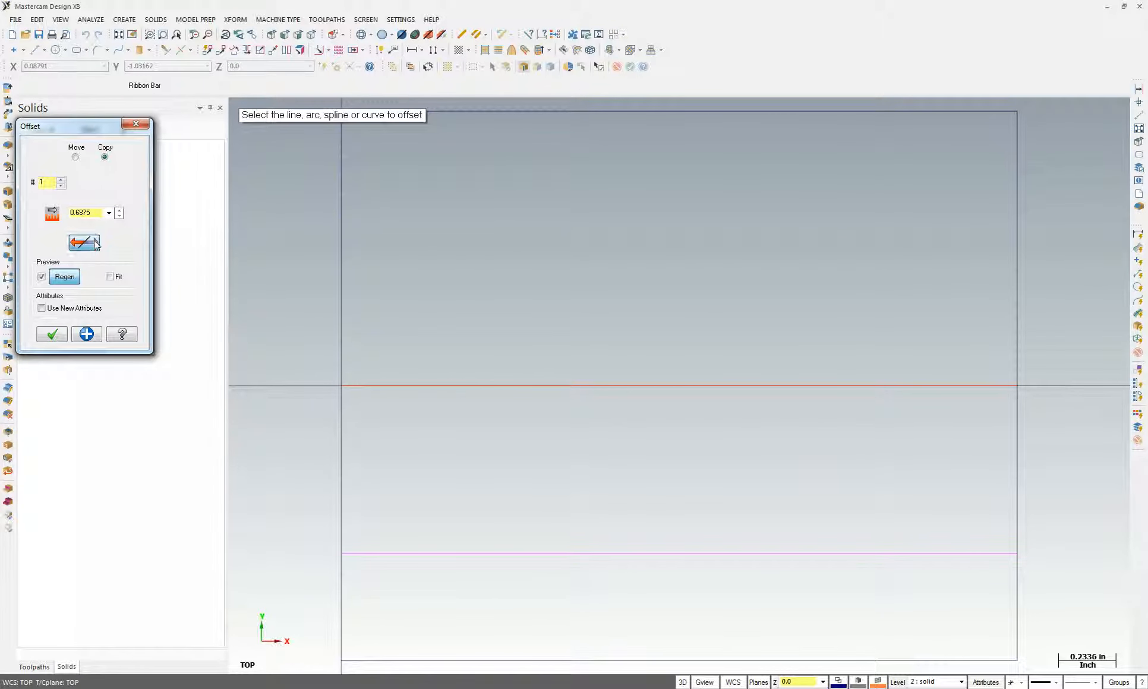
pyautogui.click(705, 621)
pyautogui.click(618, 146)
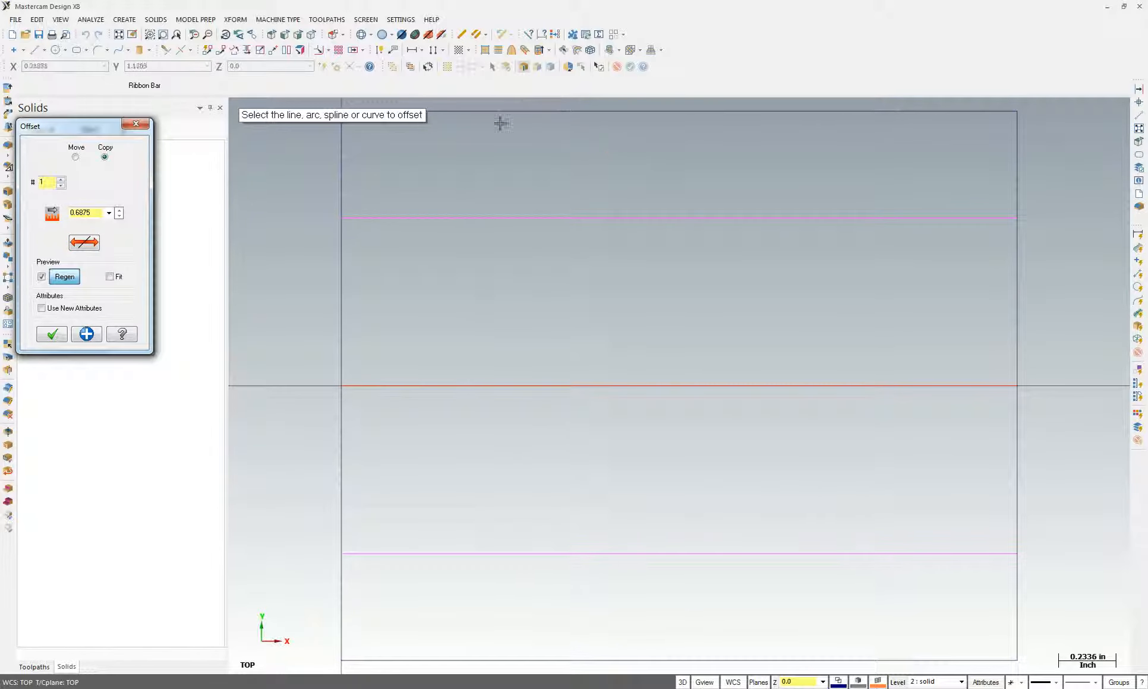
pyautogui.click(86, 334)
pyautogui.click(86, 334)
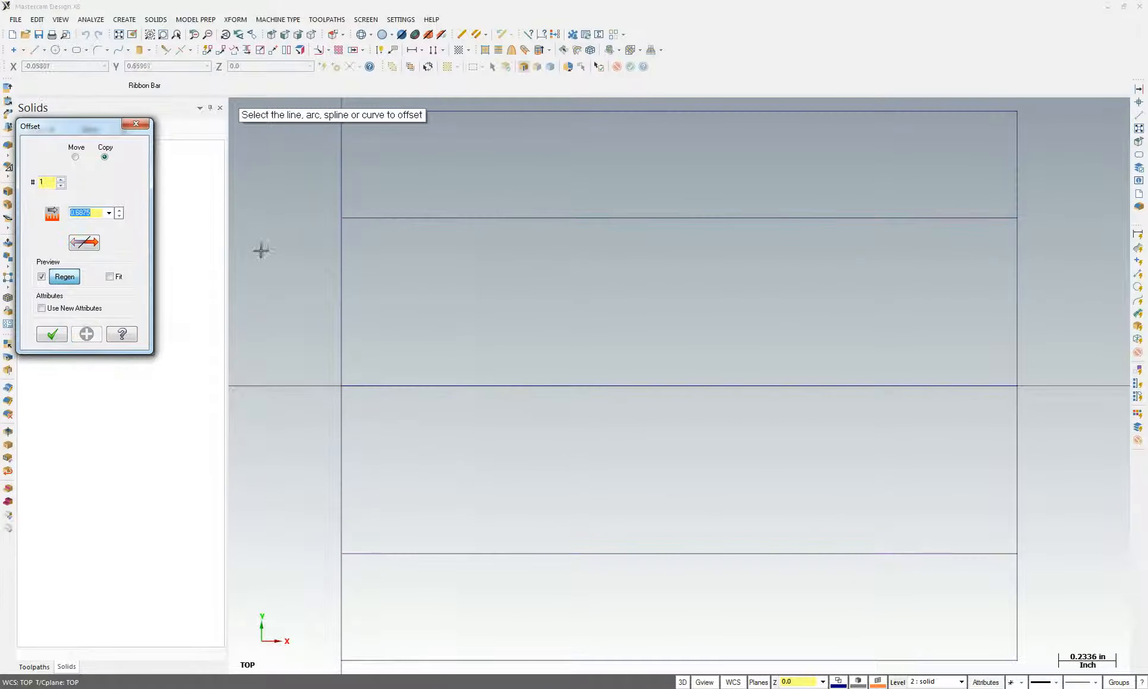
# Offset a copy of the plate's left edge 0.25 inward, verifying hole dimensions on the drawing
pyautogui.click(343, 249)
pyautogui.click(439, 255)
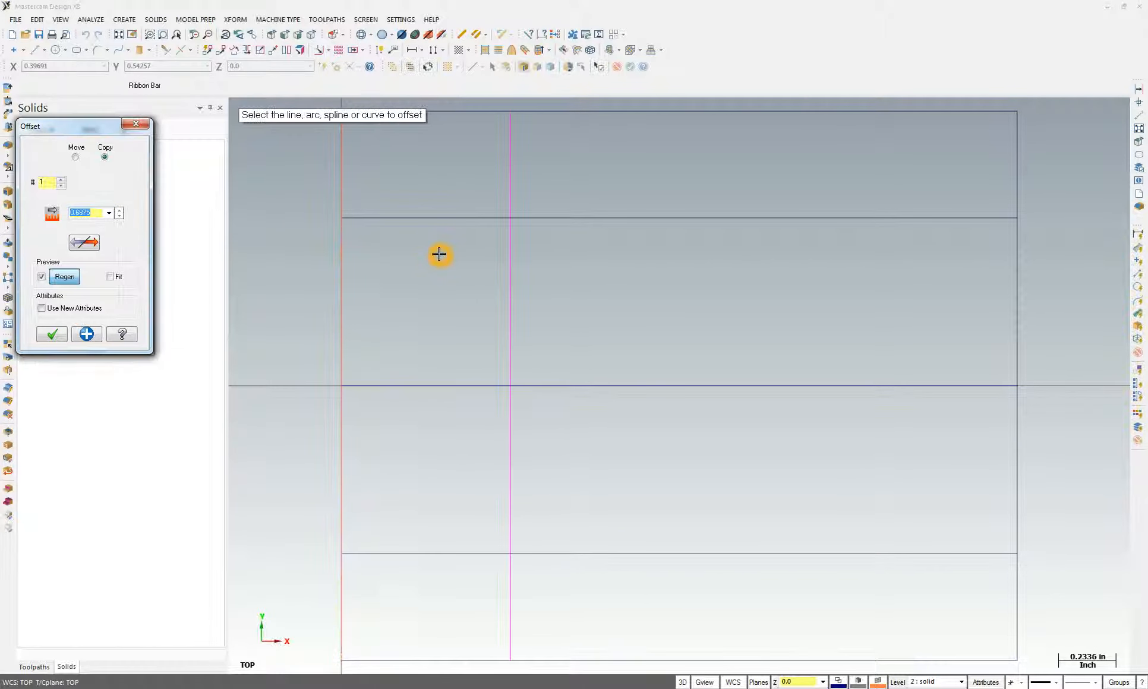
pyautogui.press('Return')
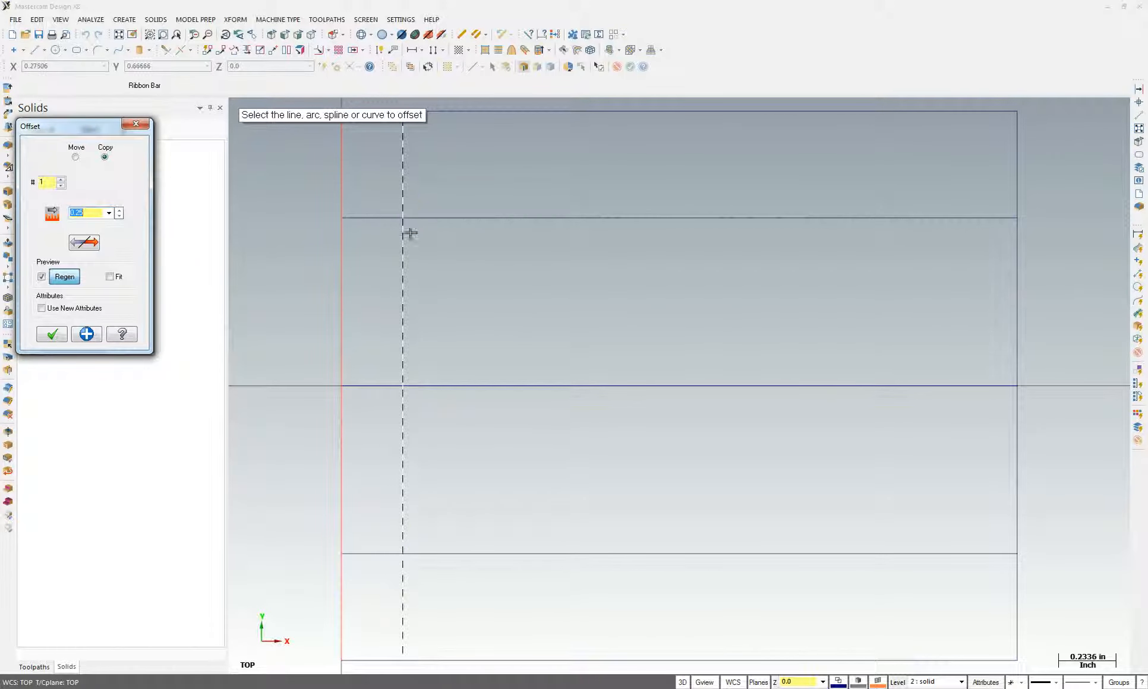
pyautogui.click(401, 567)
pyautogui.click(426, 243)
pyautogui.click(249, 688)
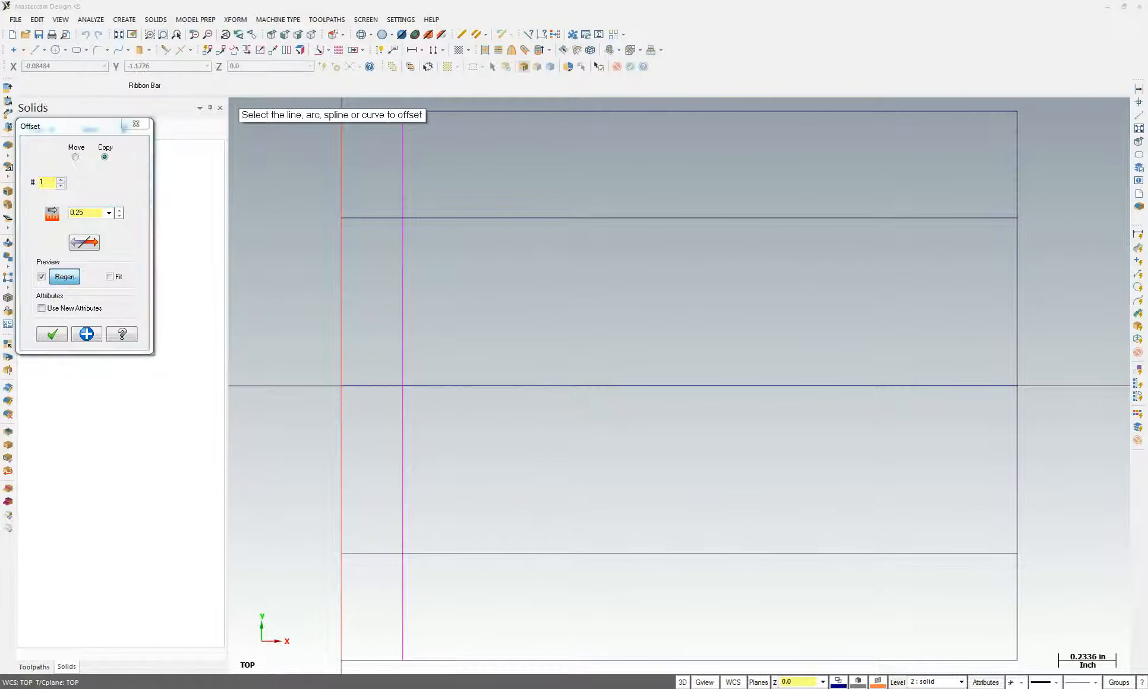
pyautogui.click(365, 382)
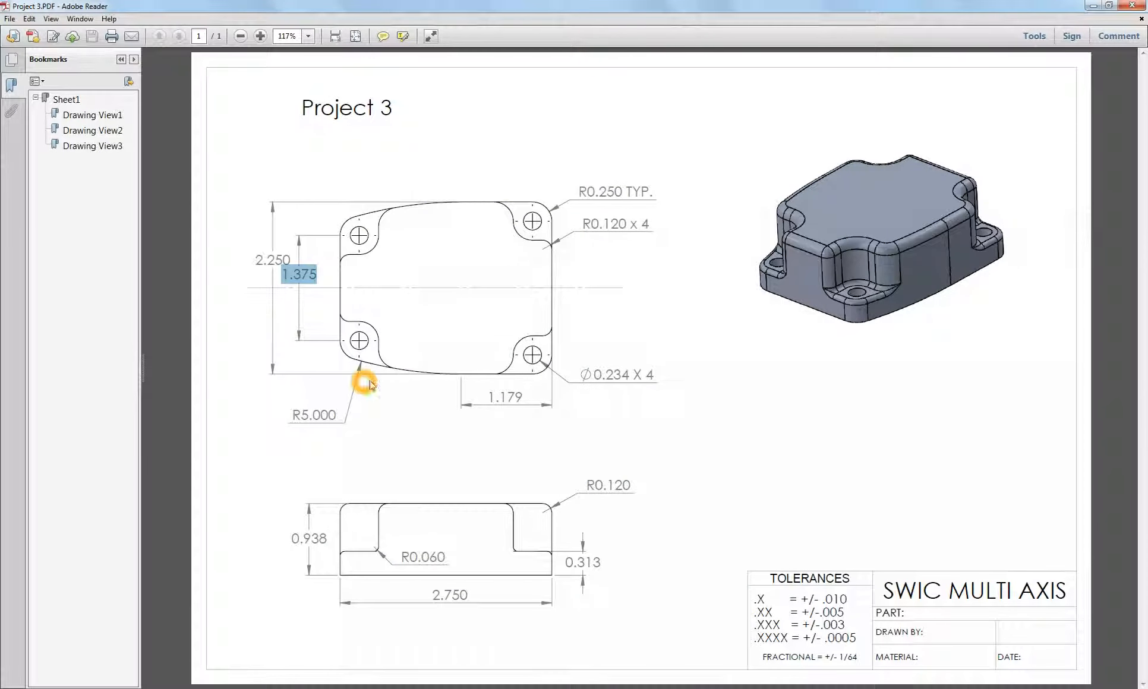
pyautogui.click(208, 688)
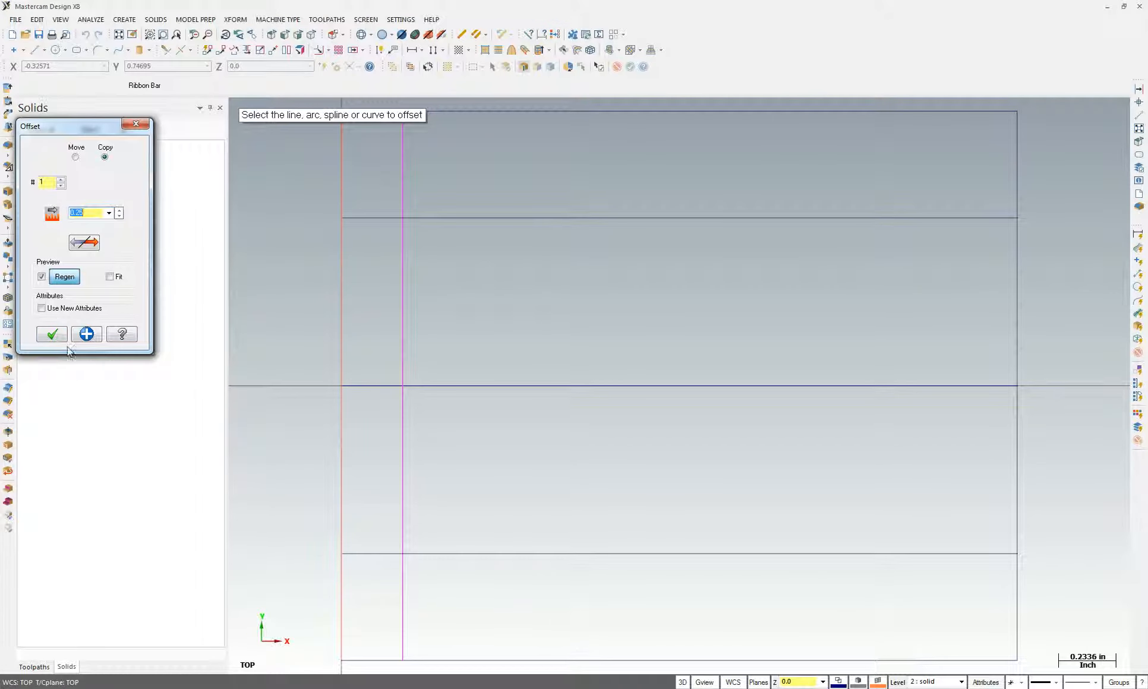
pyautogui.click(52, 334)
# Draw 0.25-radius circles at the upper and lower left intersections using Intersection snapping
pyautogui.click(55, 50)
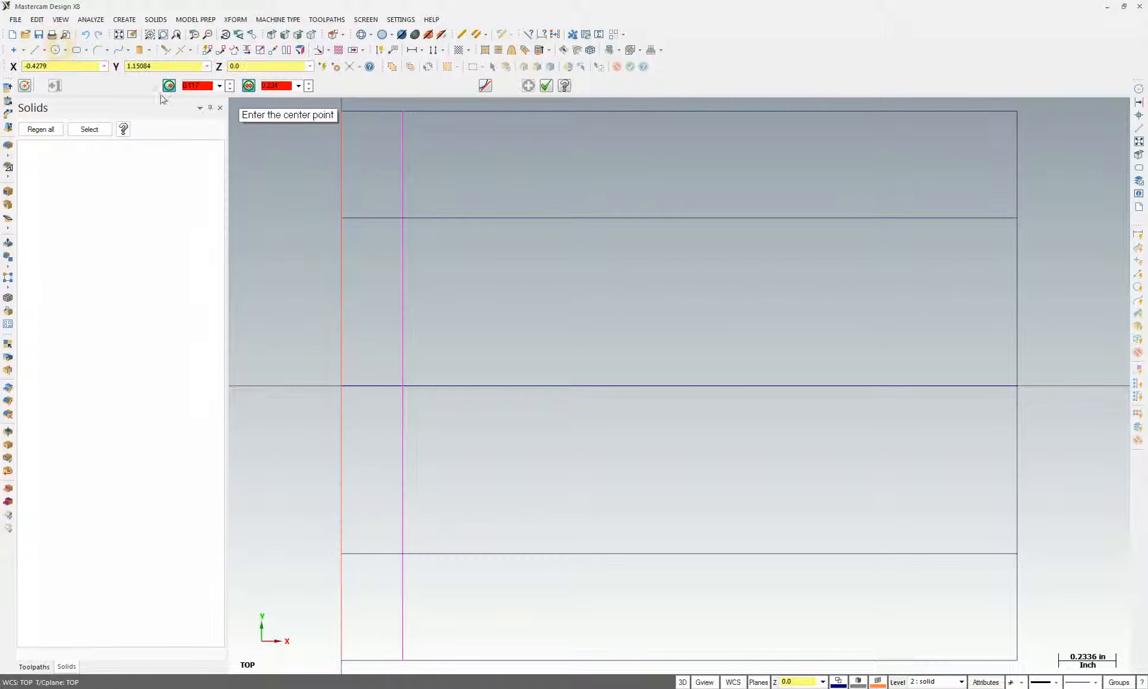
pyautogui.click(197, 87)
pyautogui.write('0.25')
pyautogui.press('Return')
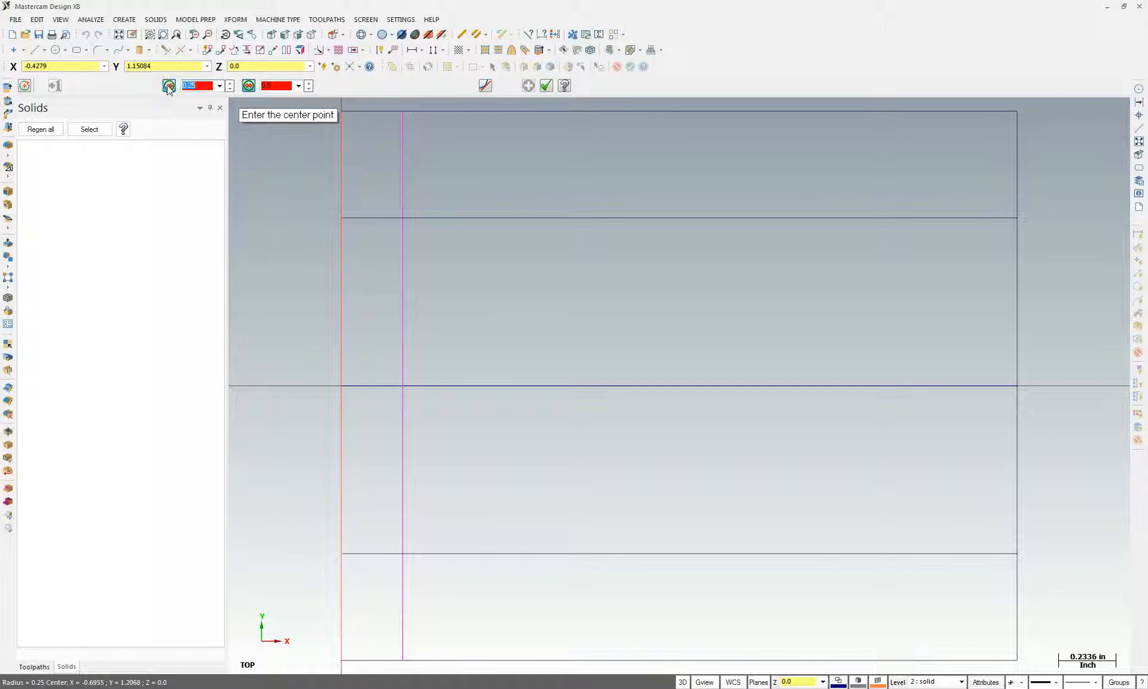
pyautogui.rightClick(501, 266)
pyautogui.click(543, 405)
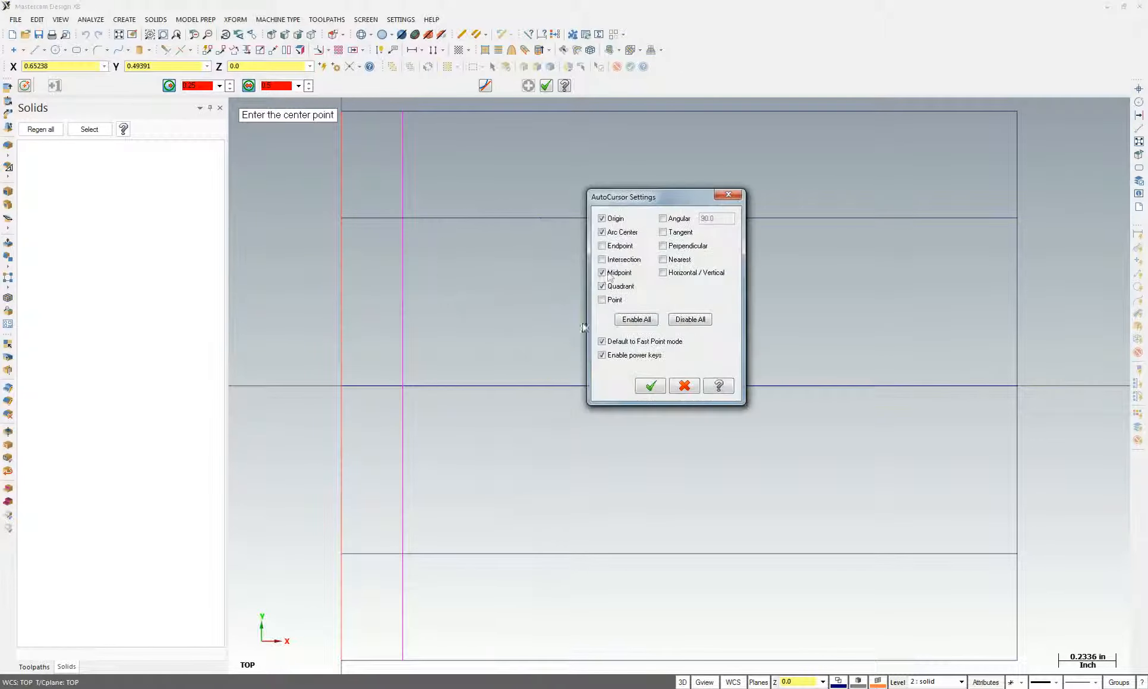
pyautogui.click(602, 260)
pyautogui.click(650, 386)
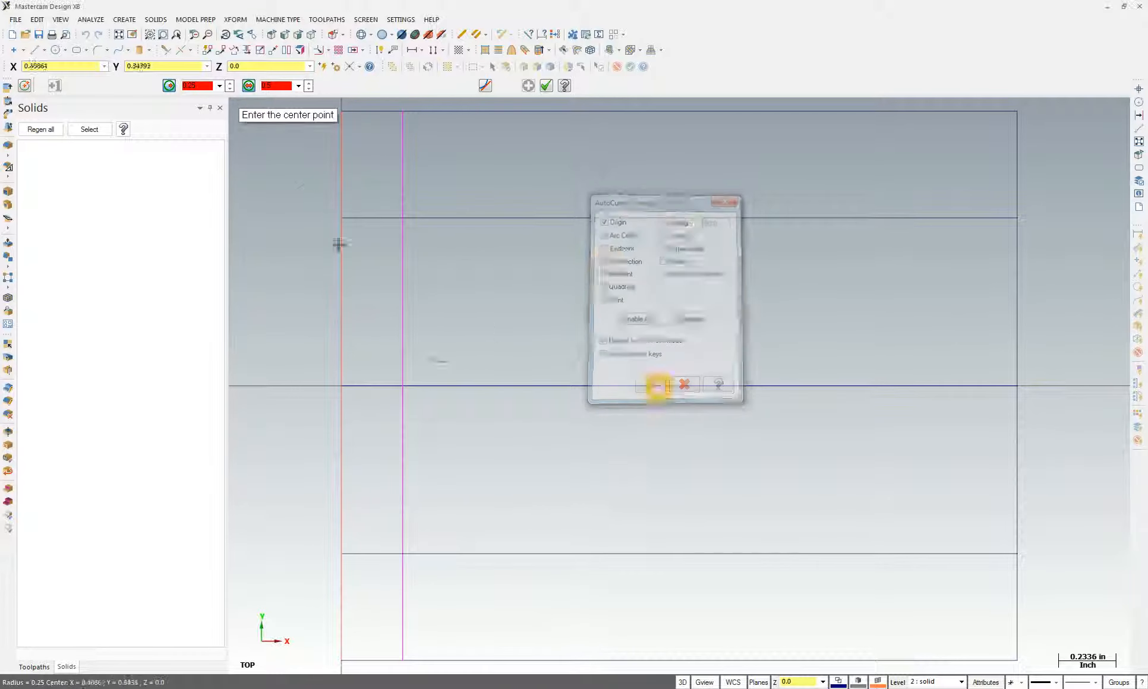
pyautogui.click(403, 218)
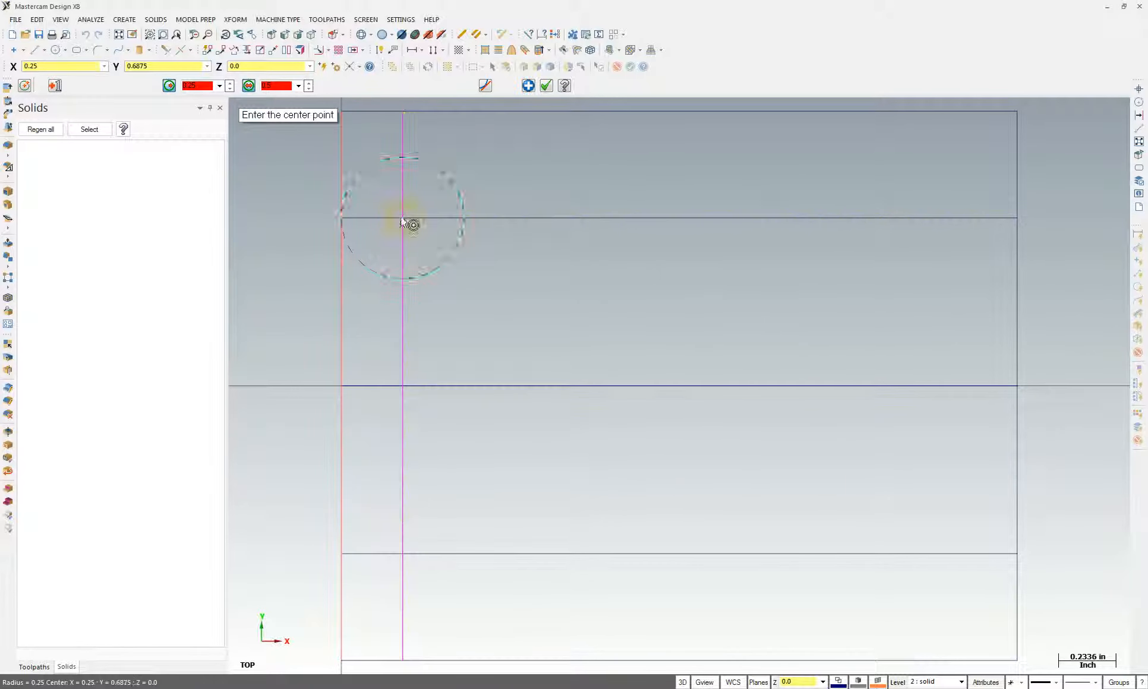
pyautogui.click(407, 557)
pyautogui.press('Return')
pyautogui.press('Escape')
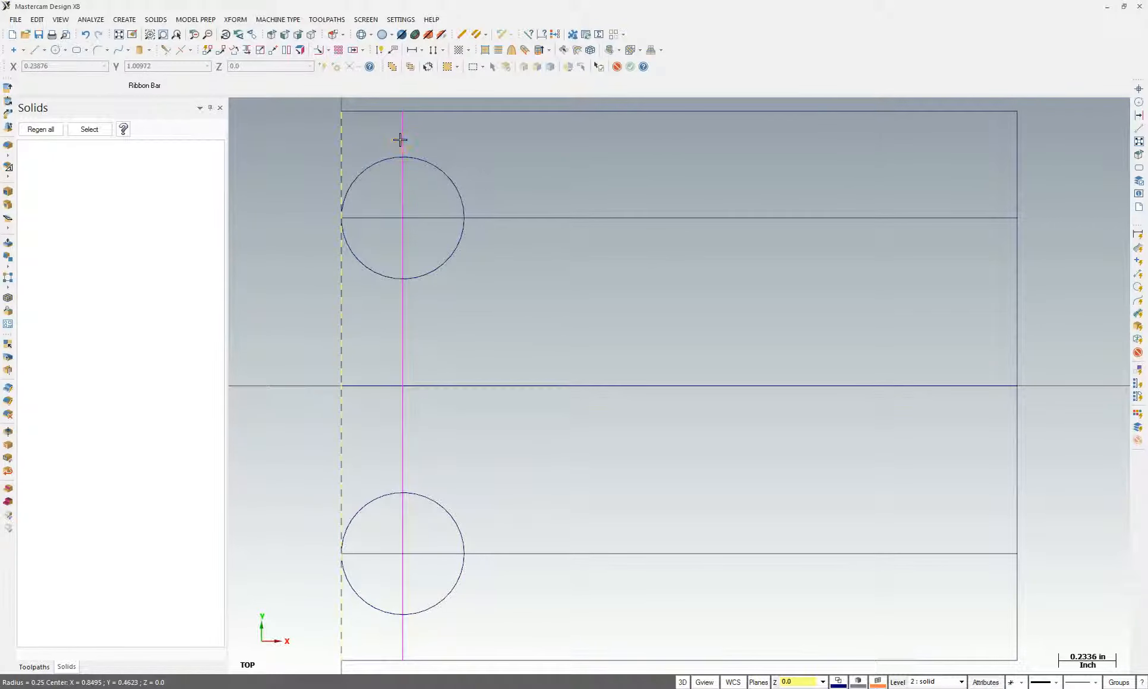
# Delete the horizontal and vertical construction lines
pyautogui.click(532, 386)
pyautogui.click(543, 558)
pyautogui.press('Delete')
pyautogui.scroll(-1, 600, 372)
pyautogui.scroll(-1, 597, 370)
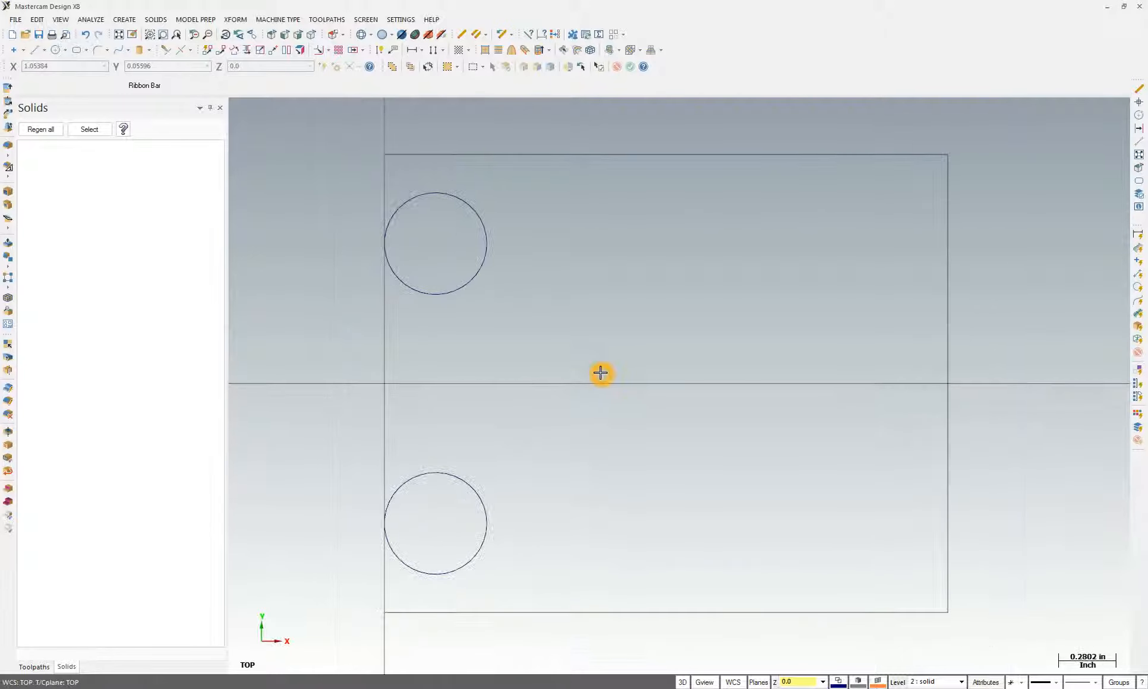
pyautogui.click(437, 193)
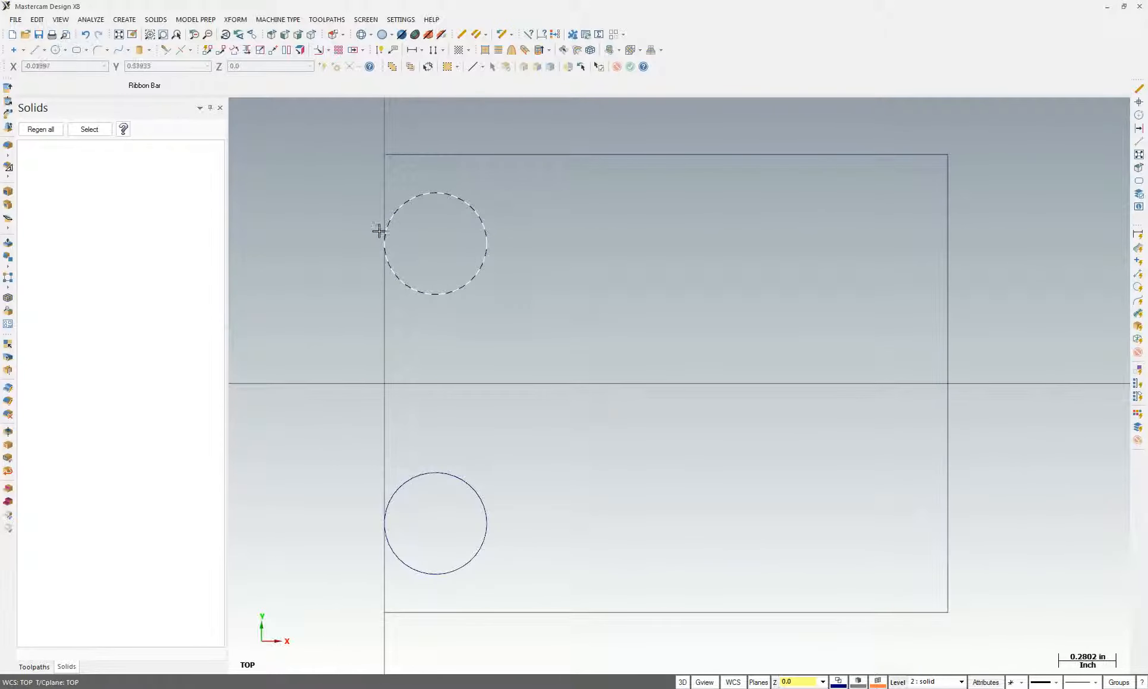
# With Midpoint and Arc Center snapping off, join the two circles' left quadrants with a vertical line
pyautogui.click(384, 522)
pyautogui.click(34, 51)
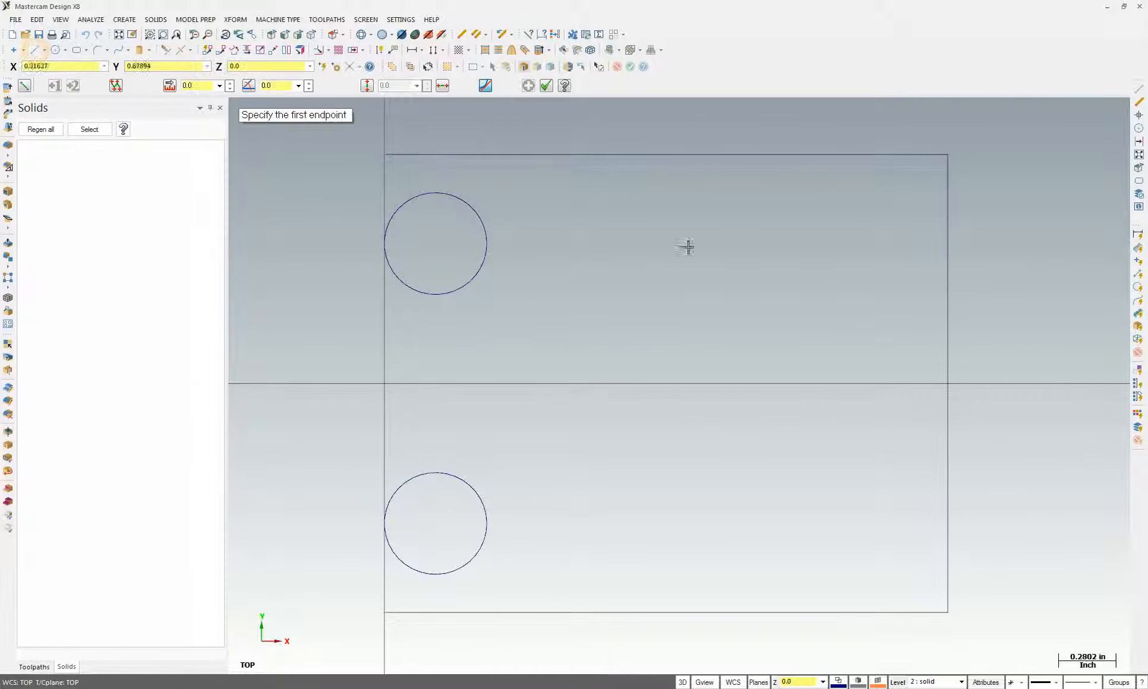
pyautogui.rightClick(681, 259)
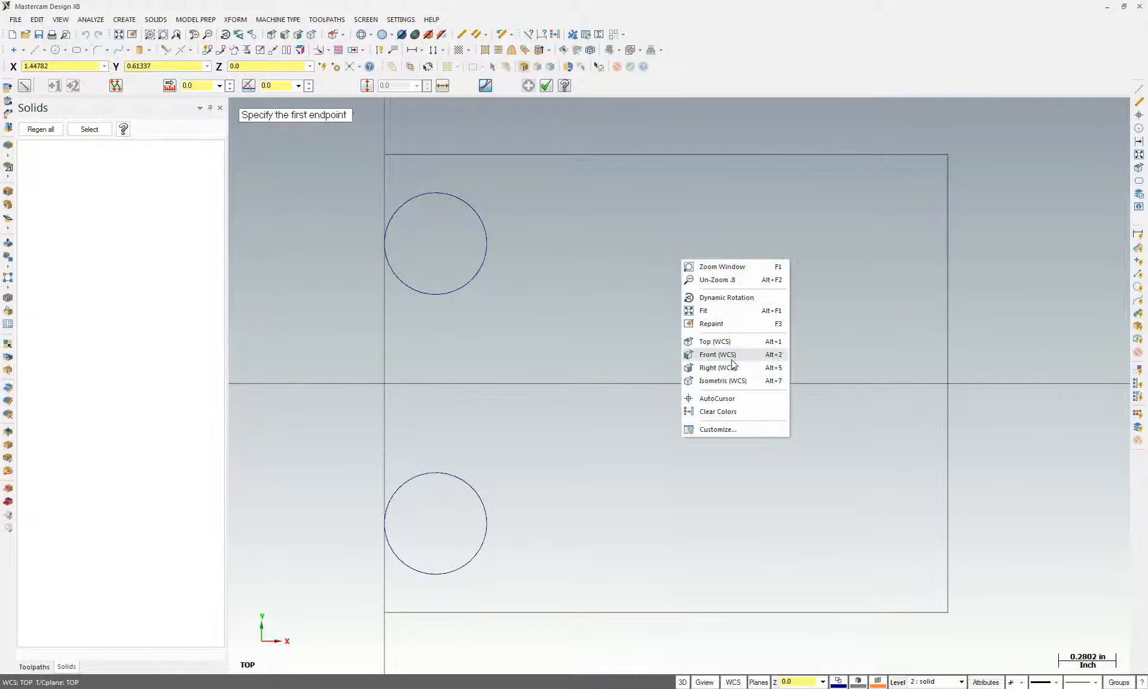
pyautogui.click(713, 396)
pyautogui.click(601, 272)
pyautogui.click(601, 232)
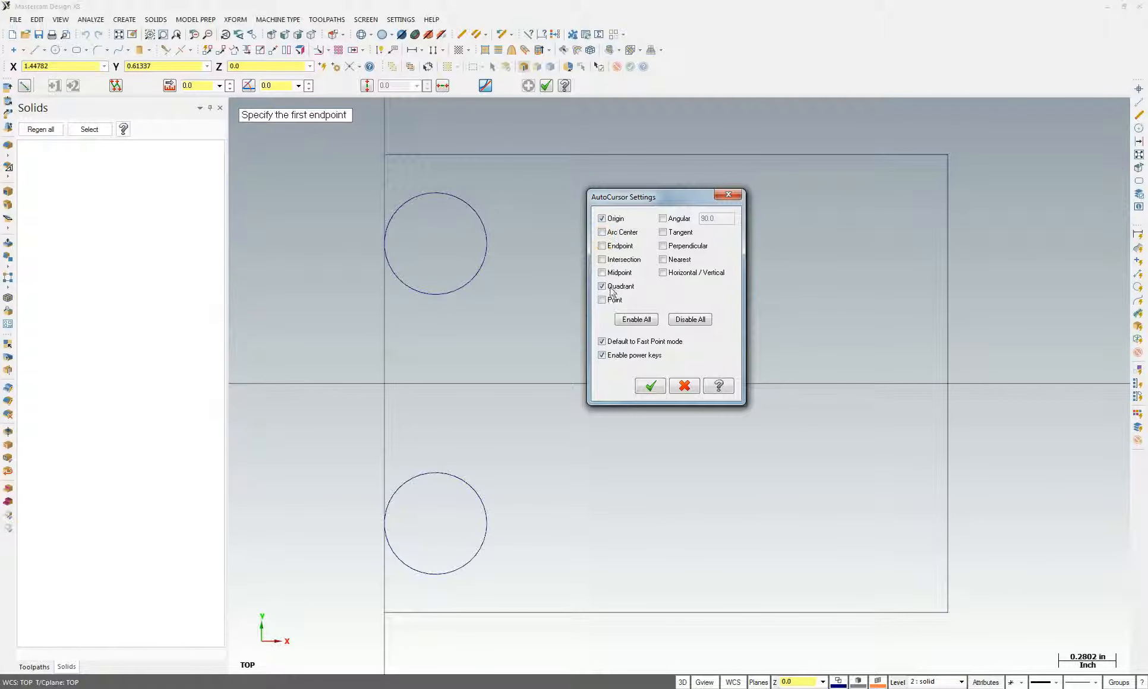
pyautogui.click(650, 386)
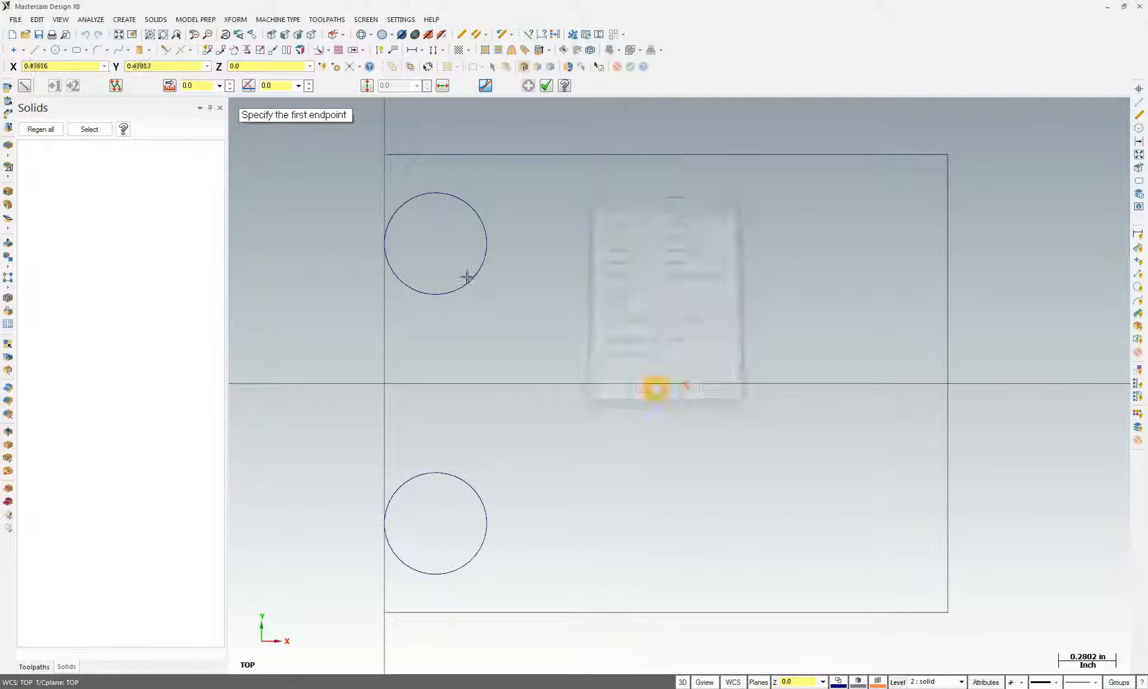
pyautogui.click(385, 245)
pyautogui.click(385, 526)
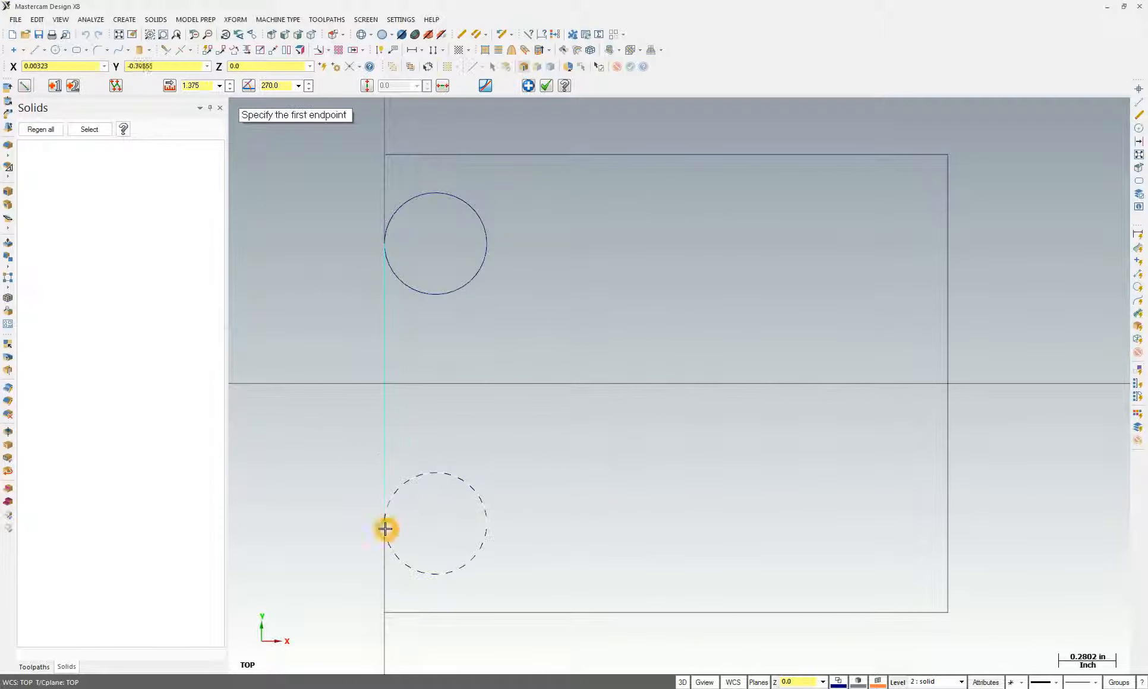
pyautogui.click(564, 355)
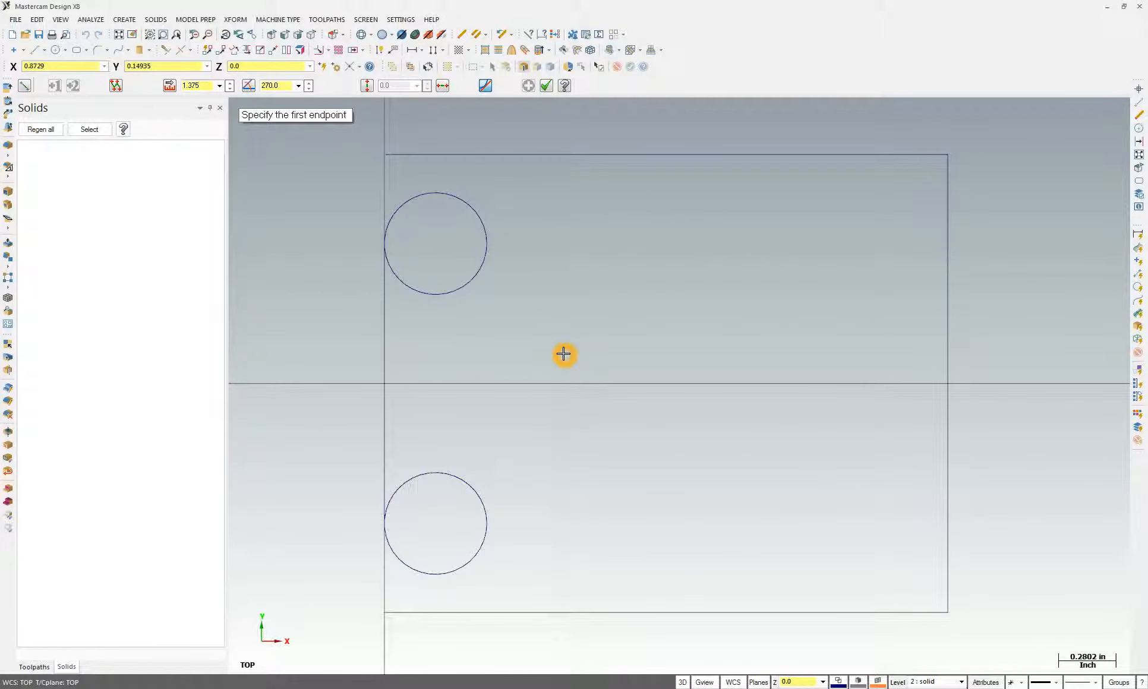
pyautogui.press('Escape')
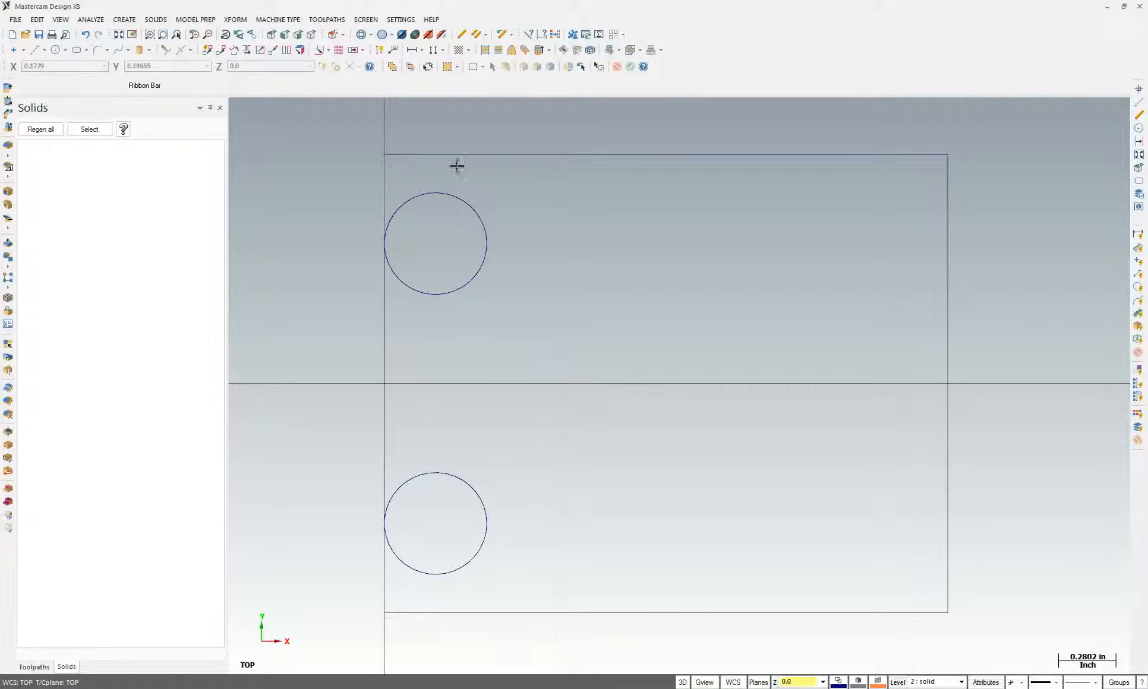
pyautogui.click(405, 203)
# Draw 5.0-radius arcs tangent to each circle and the plate's top and bottom edges
pyautogui.click(127, 20)
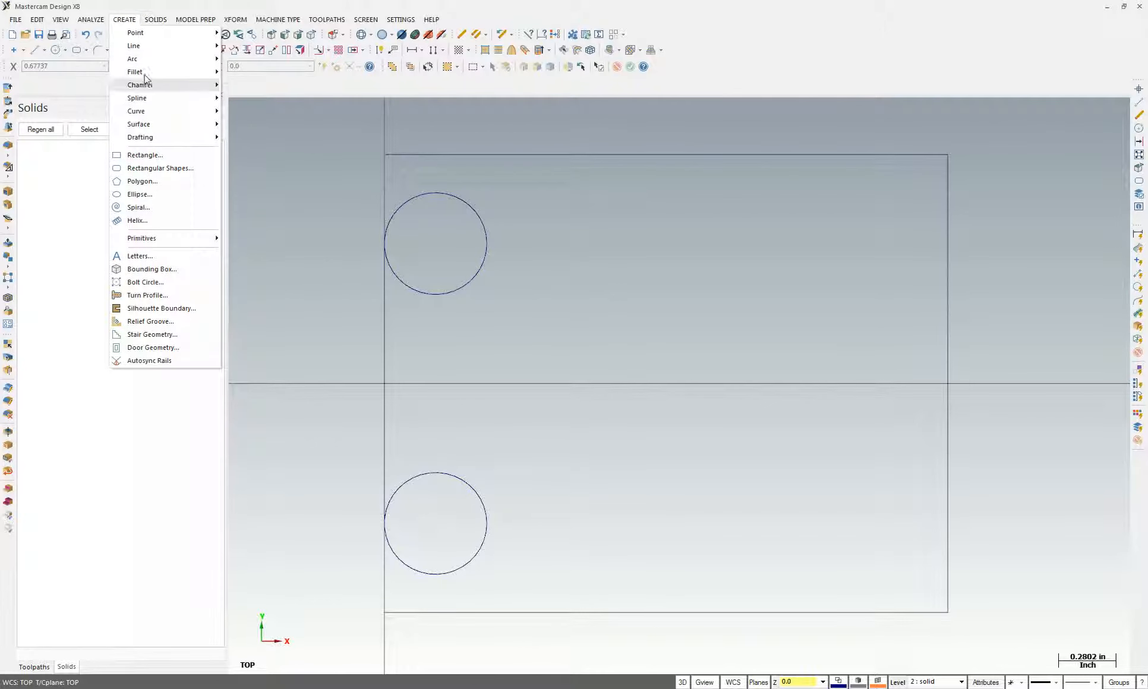
pyautogui.moveTo(146, 60)
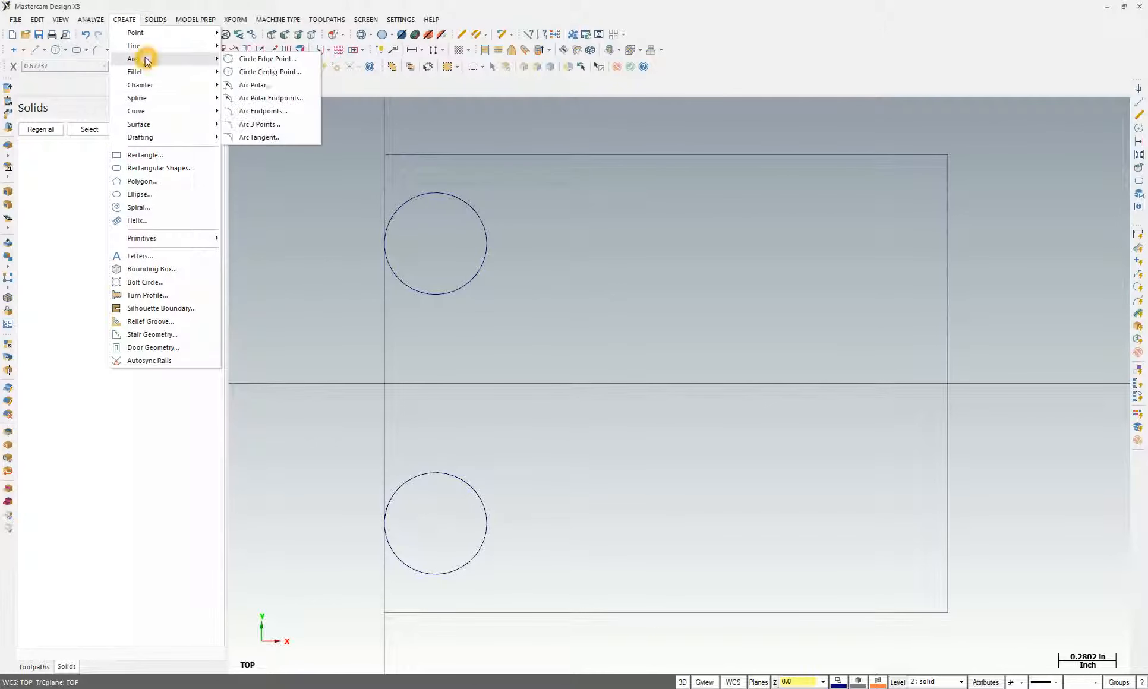
pyautogui.click(252, 138)
pyautogui.click(193, 89)
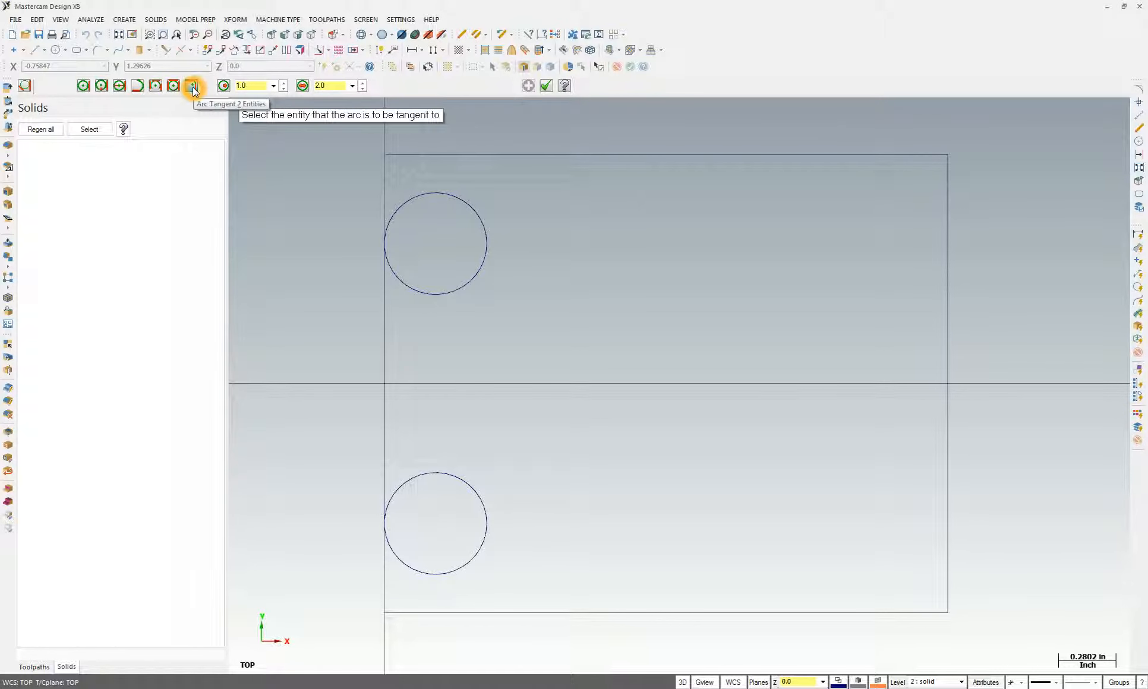
pyautogui.click(251, 87)
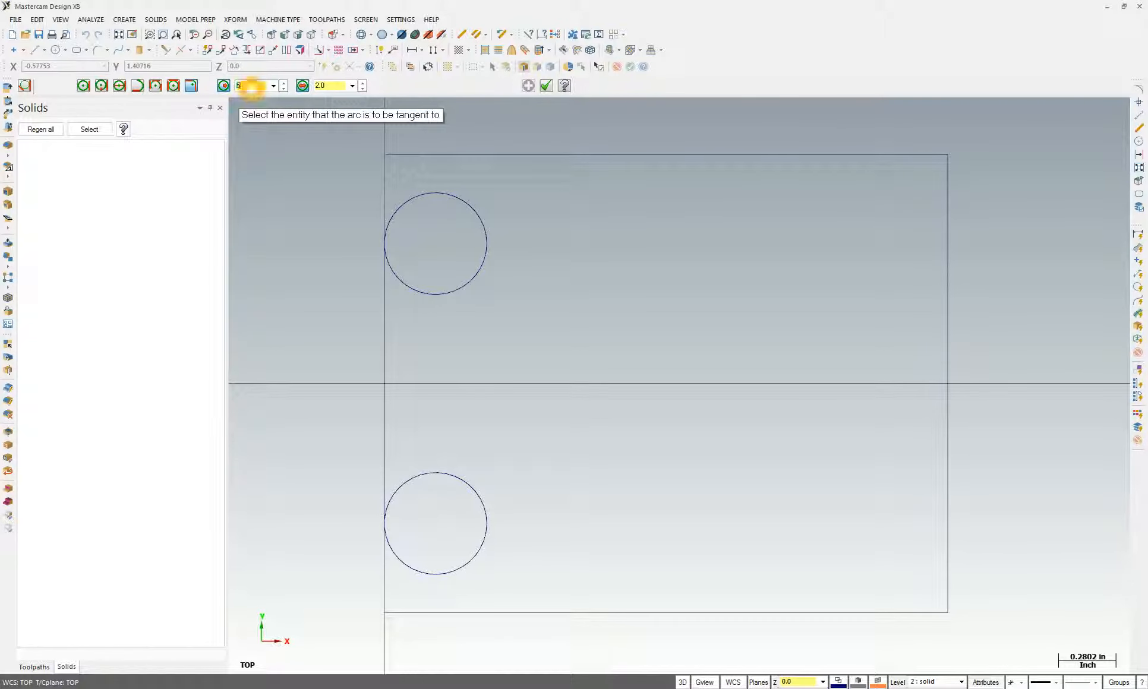
pyautogui.press('Return')
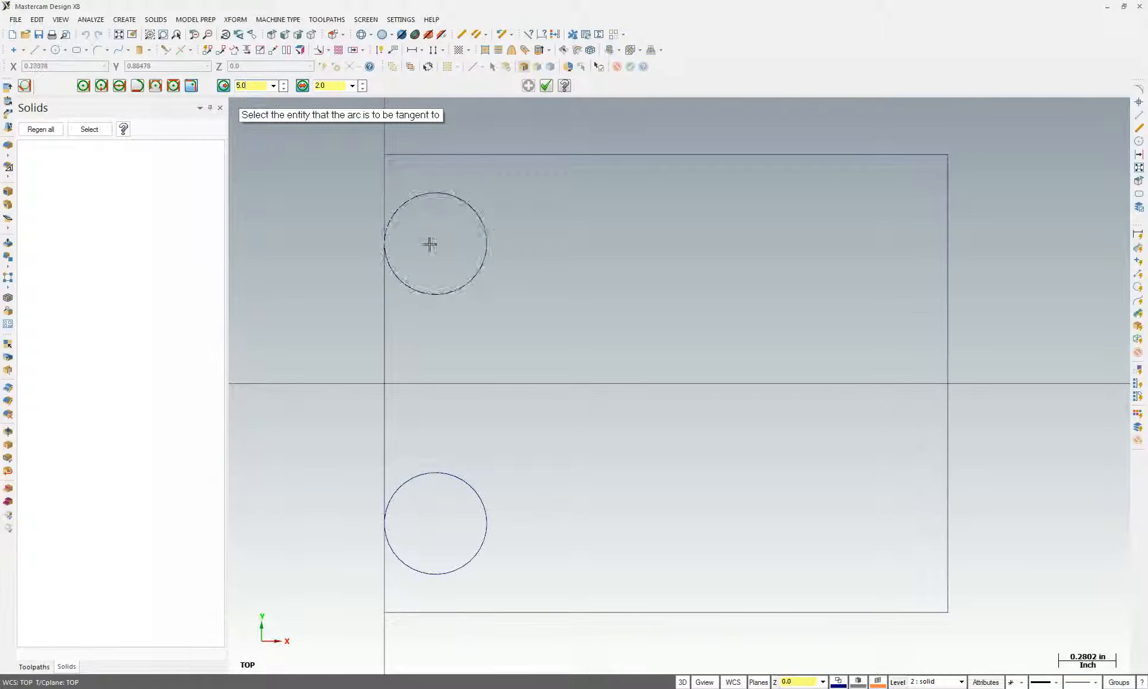
pyautogui.click(429, 191)
pyautogui.click(567, 155)
pyautogui.click(573, 336)
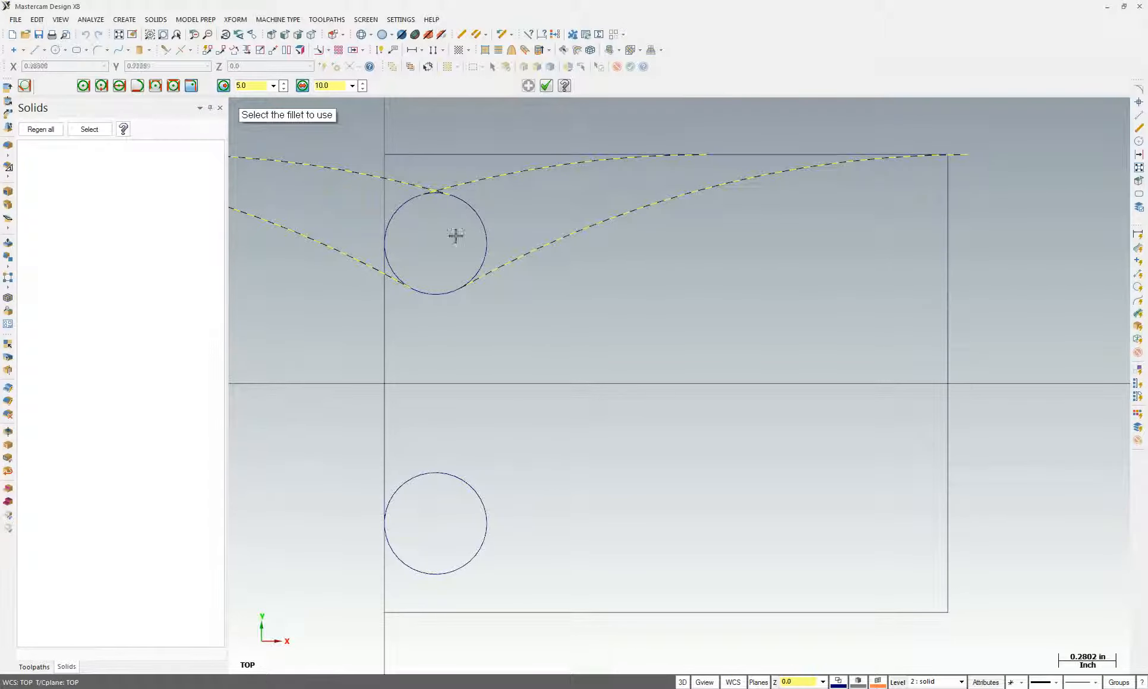
pyautogui.click(527, 173)
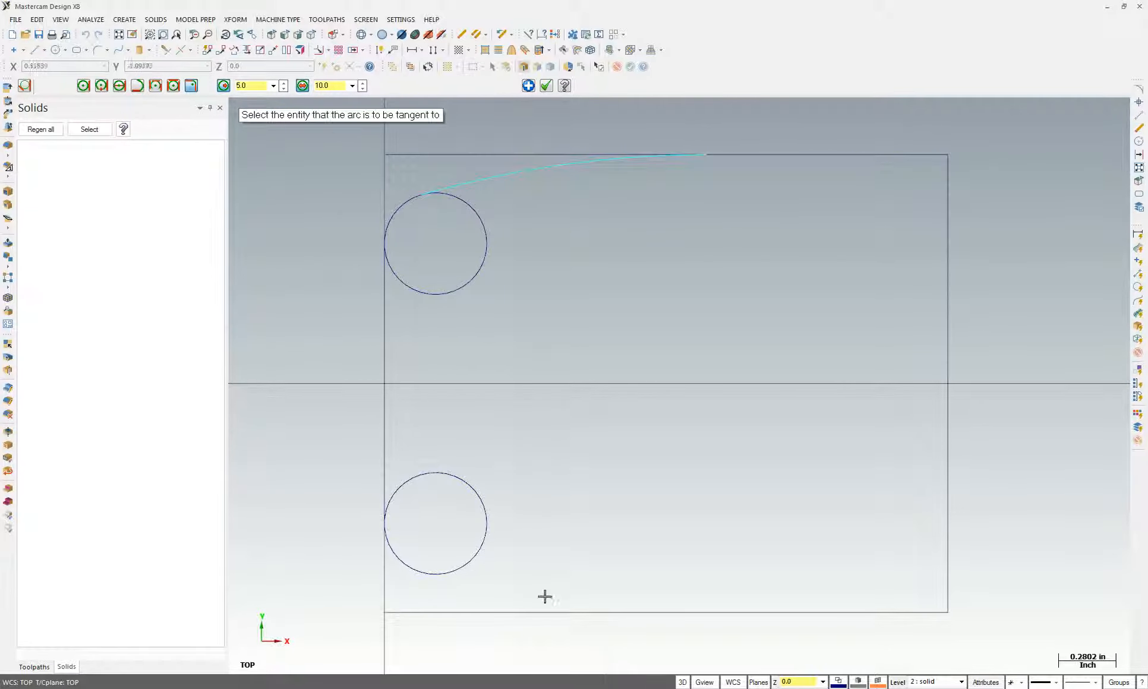
pyautogui.click(422, 575)
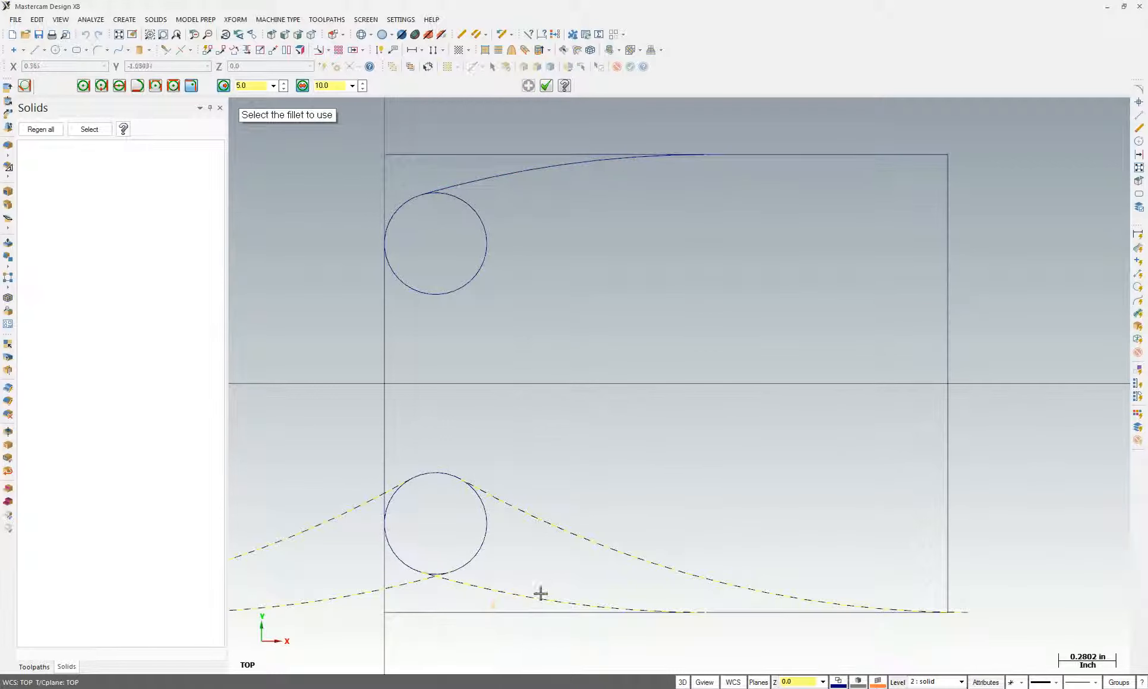
pyautogui.click(535, 597)
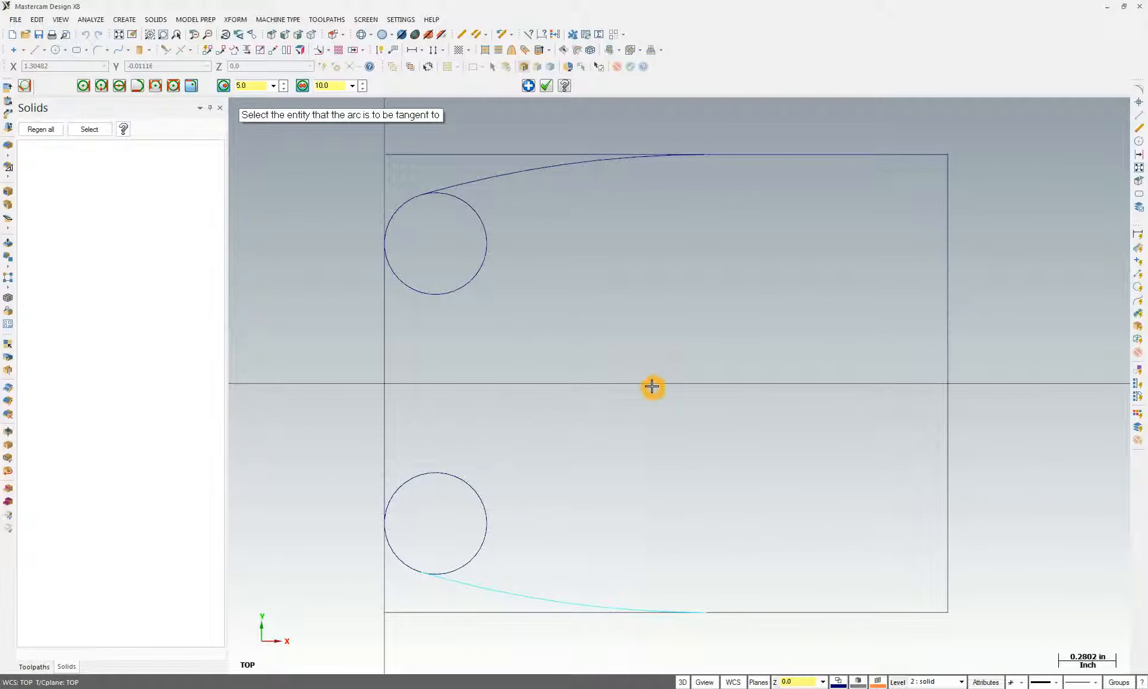
pyautogui.press('Escape')
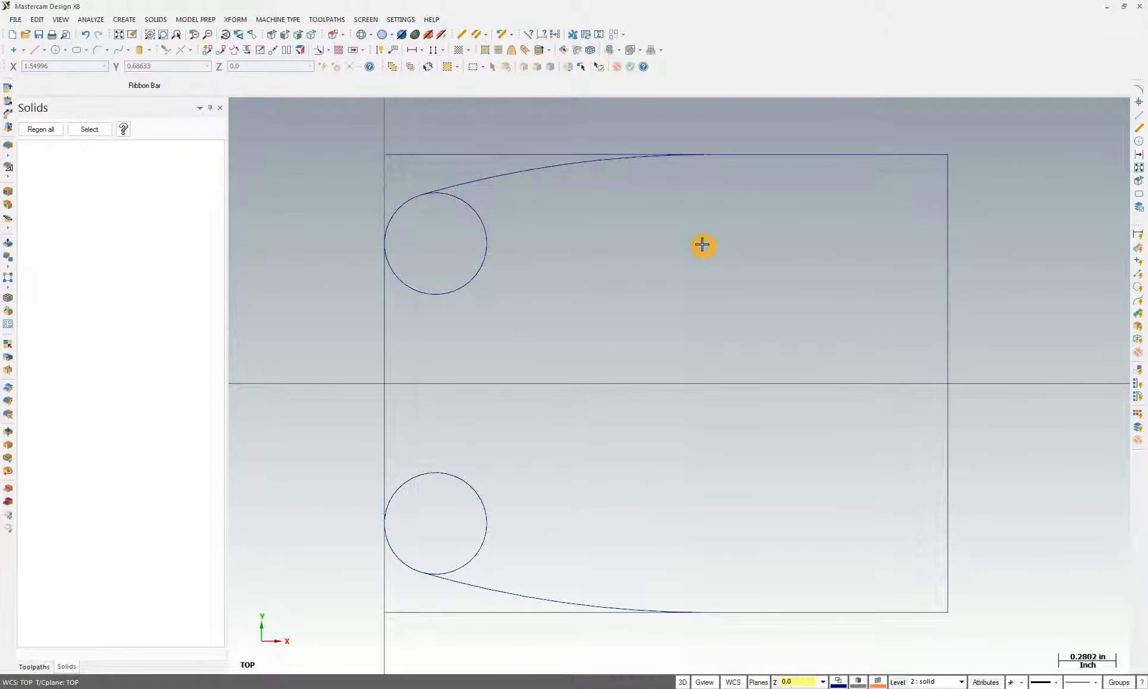
# Divide/delete the top and bottom line stubs, inner circle portions, and right-corner overhangs
pyautogui.click(166, 50)
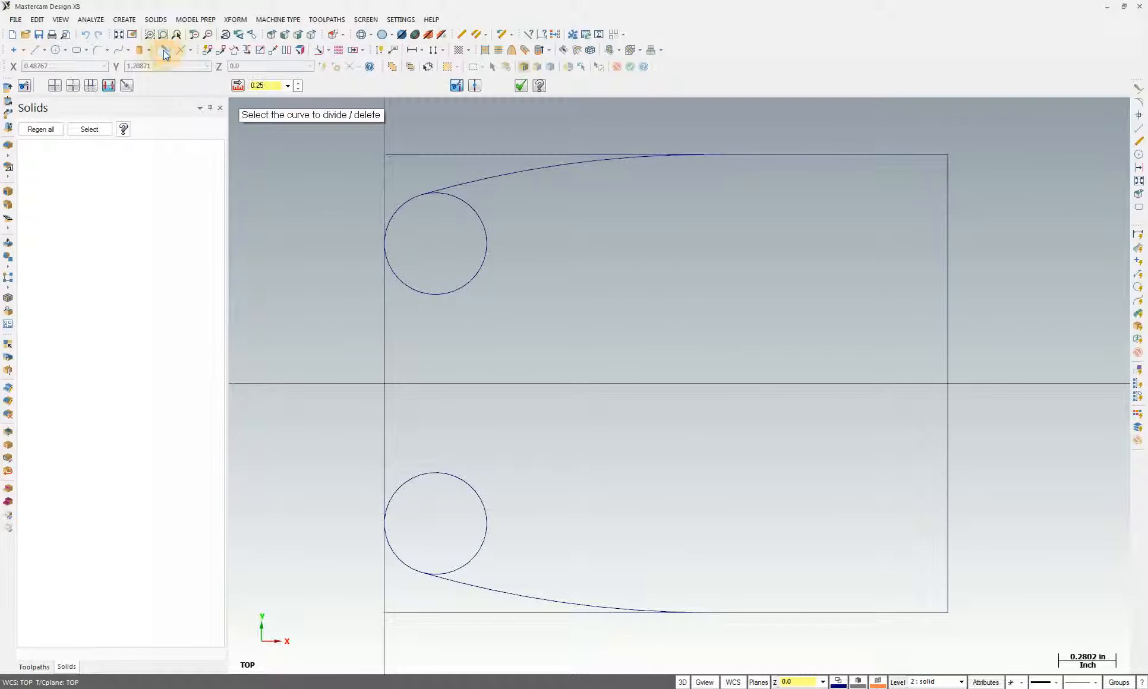
pyautogui.click(110, 86)
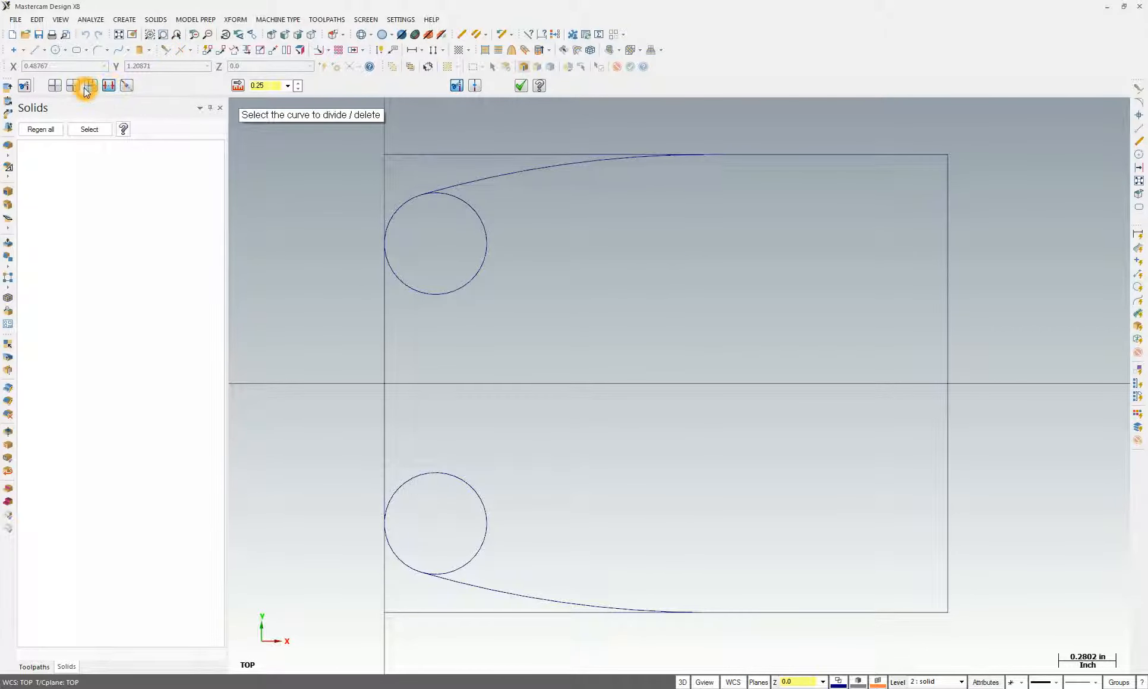
pyautogui.click(411, 156)
pyautogui.click(412, 613)
pyautogui.click(484, 552)
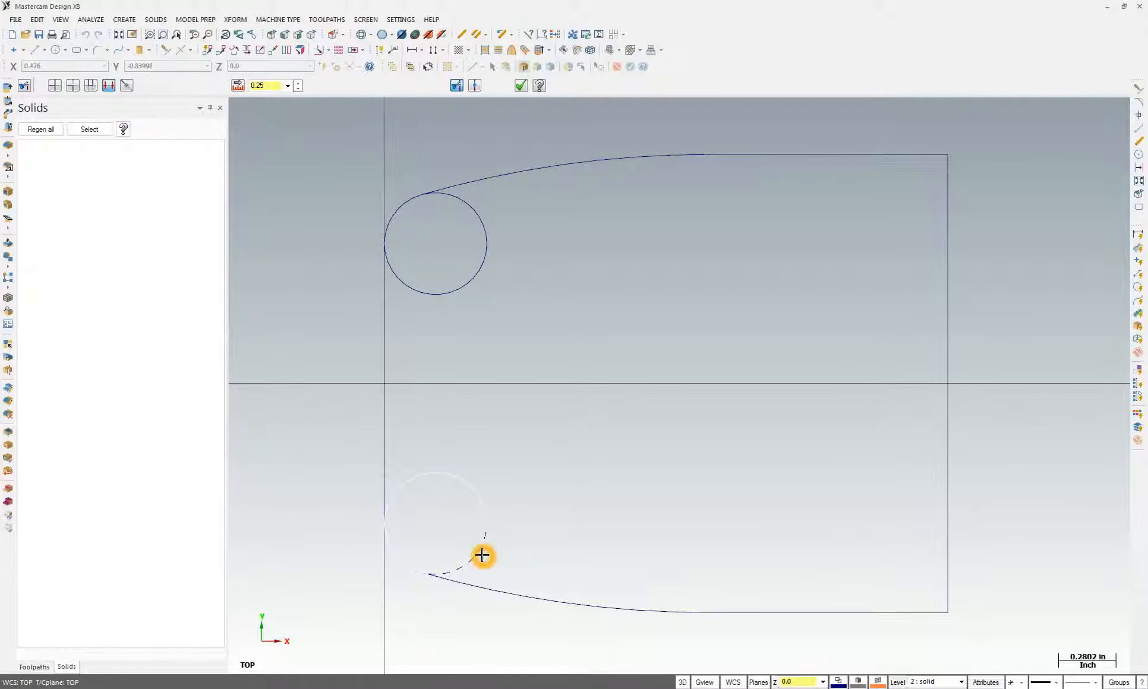
pyautogui.click(484, 512)
pyautogui.click(458, 290)
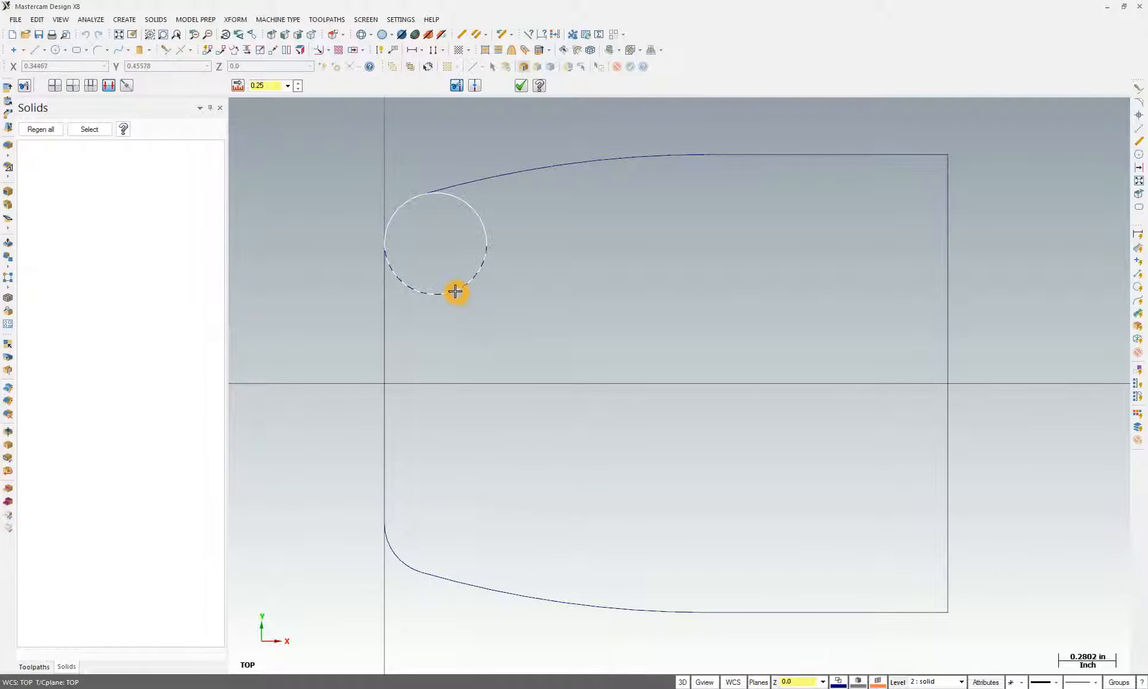
pyautogui.click(483, 257)
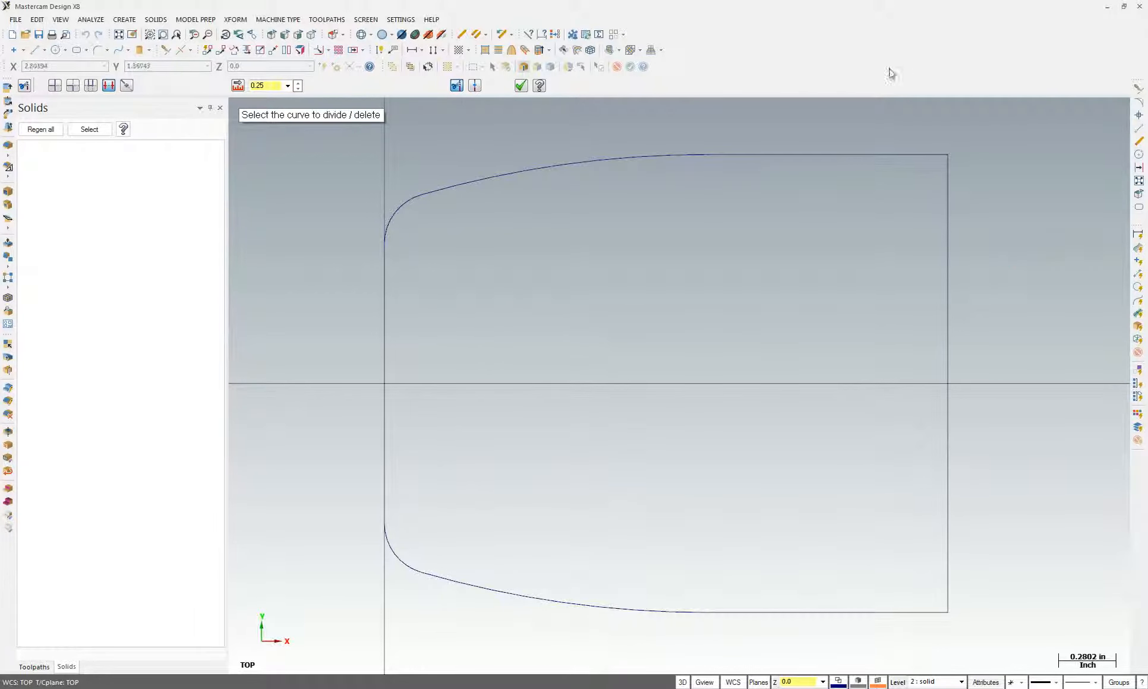
pyautogui.click(941, 152)
pyautogui.click(942, 600)
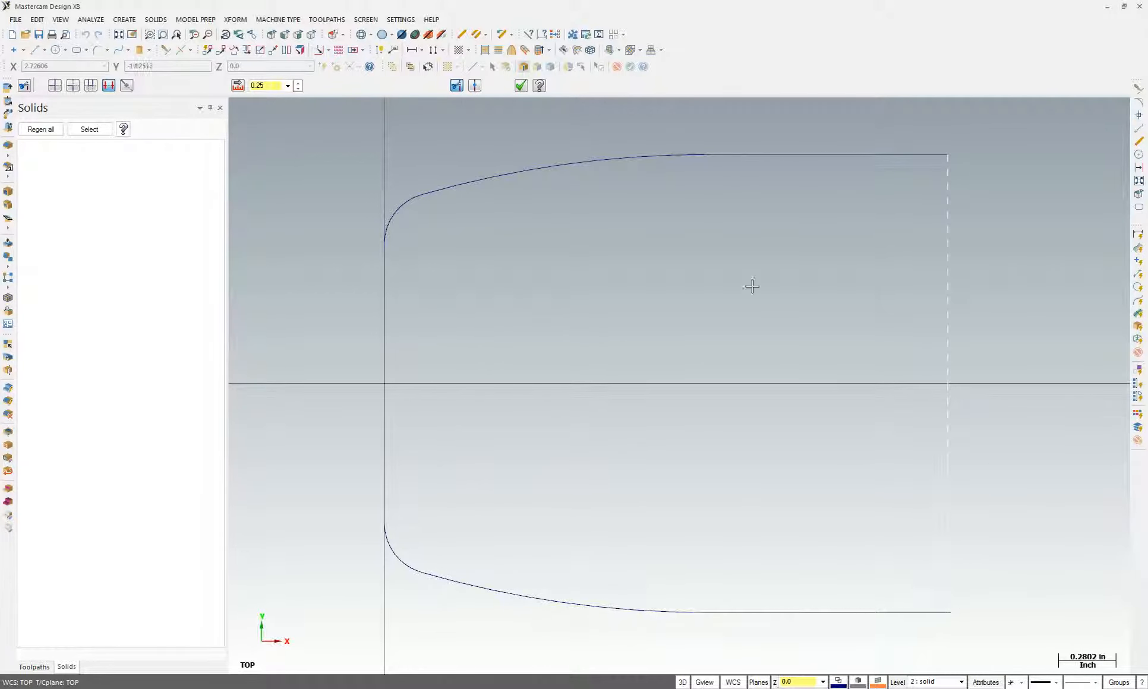
# Fillet the top-right and bottom-right corners at 0.25 radius, then orbit to view in 3D
pyautogui.click(97, 50)
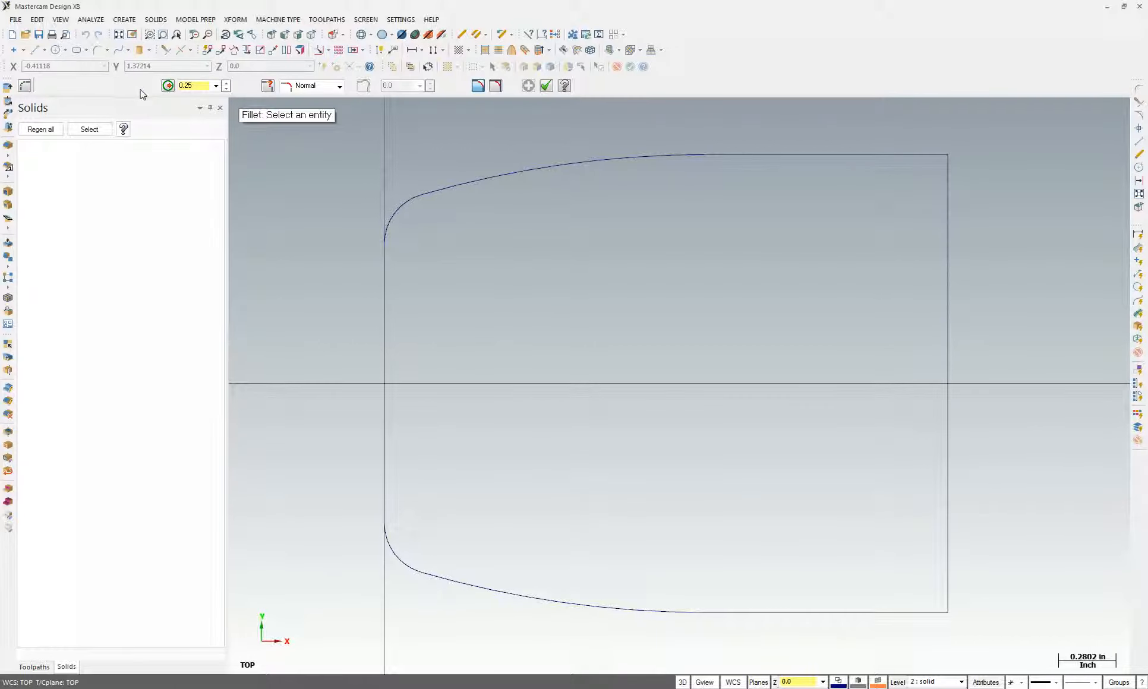
pyautogui.click(921, 155)
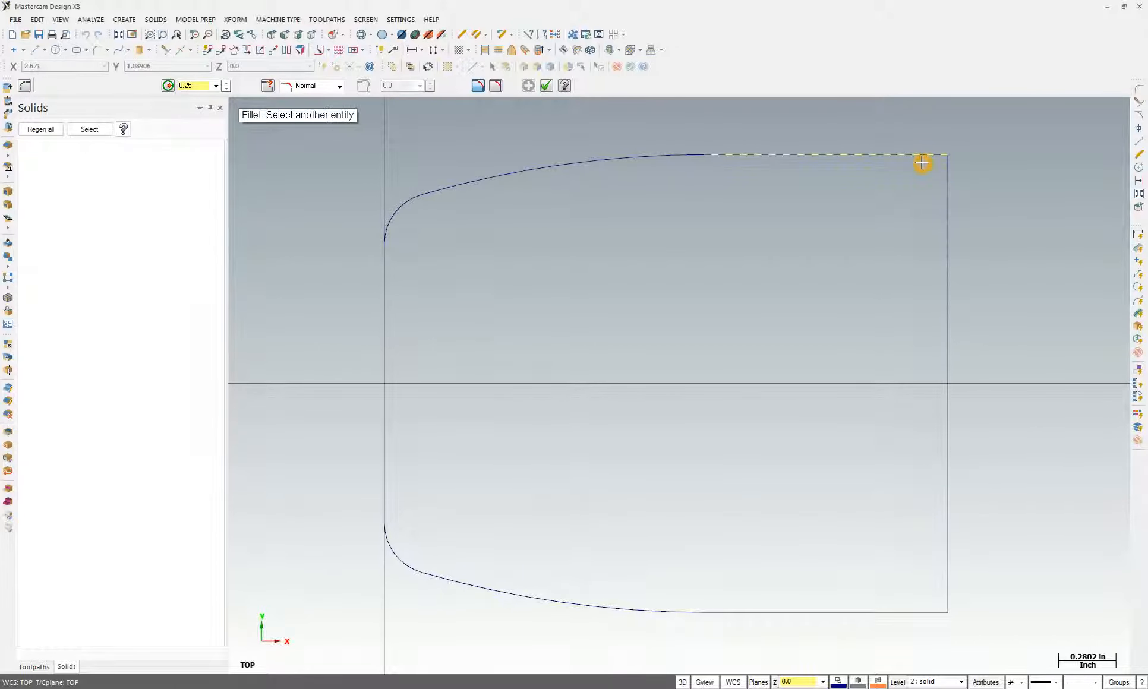
pyautogui.click(949, 571)
pyautogui.click(917, 612)
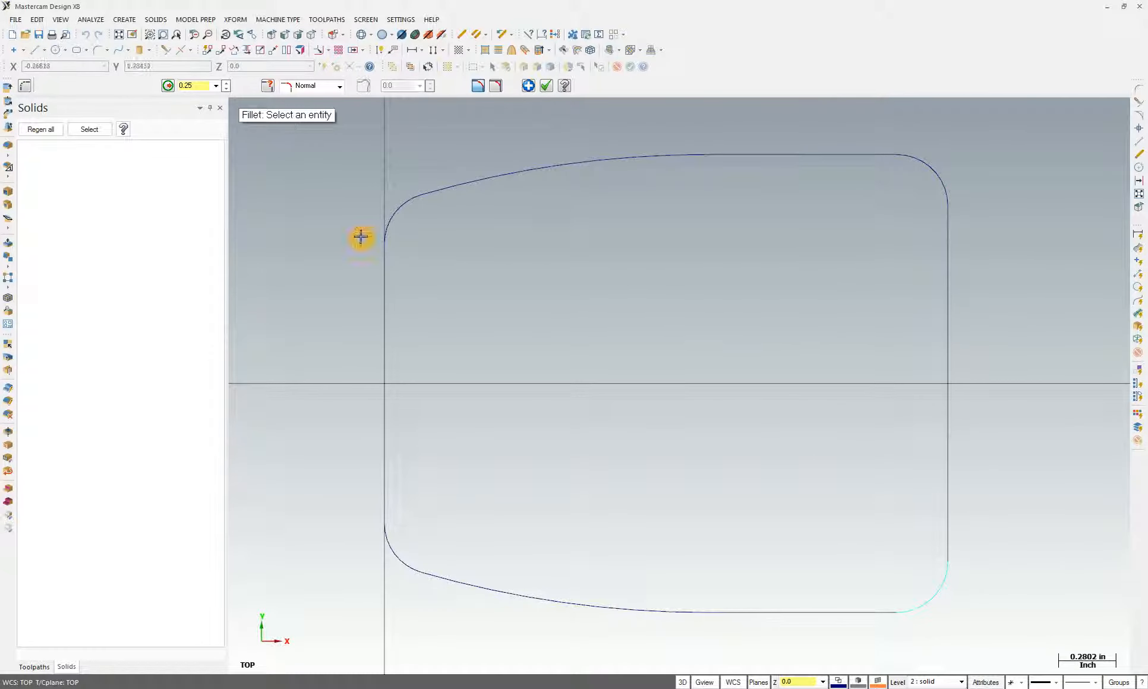
pyautogui.press('Escape')
pyautogui.moveTo(360, 237); pyautogui.dragTo(790, 291, button='middle')
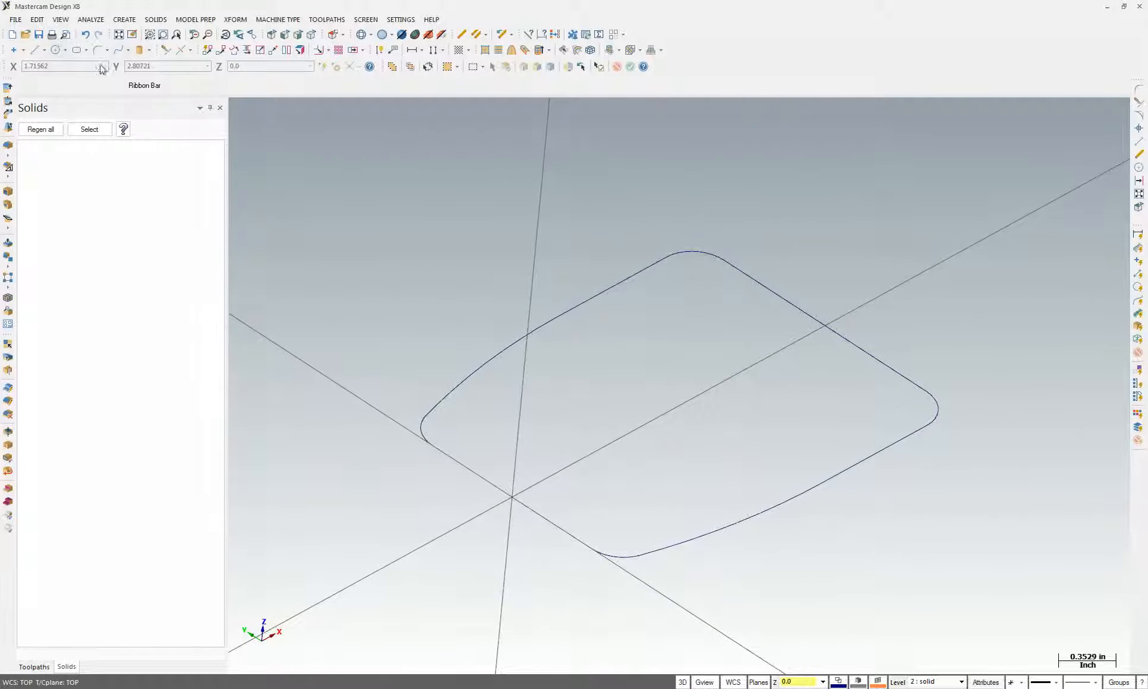
# Start a solid extrusion of the rounded profile and reverse it to grow upward
pyautogui.click(156, 19)
pyautogui.click(172, 31)
pyautogui.click(597, 293)
pyautogui.click(543, 371)
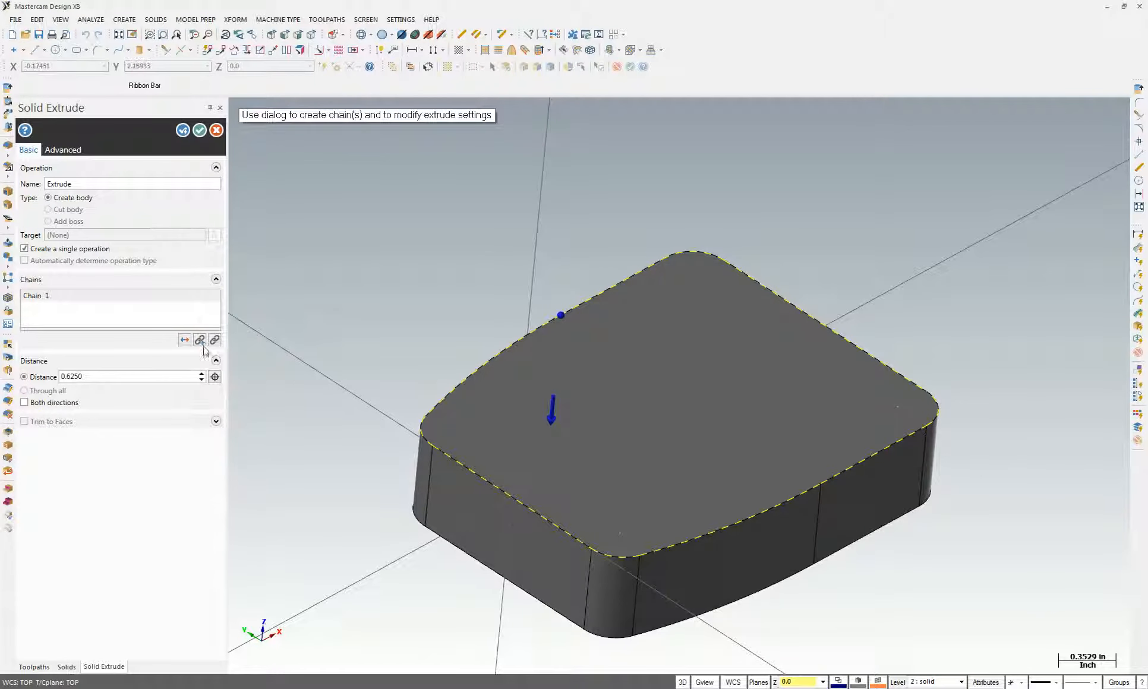
pyautogui.click(185, 340)
# Set the extrusion distance to 0.313, check it against the drawing, and confirm the solid
pyautogui.doubleClick(101, 376)
pyautogui.press('BackSpace')
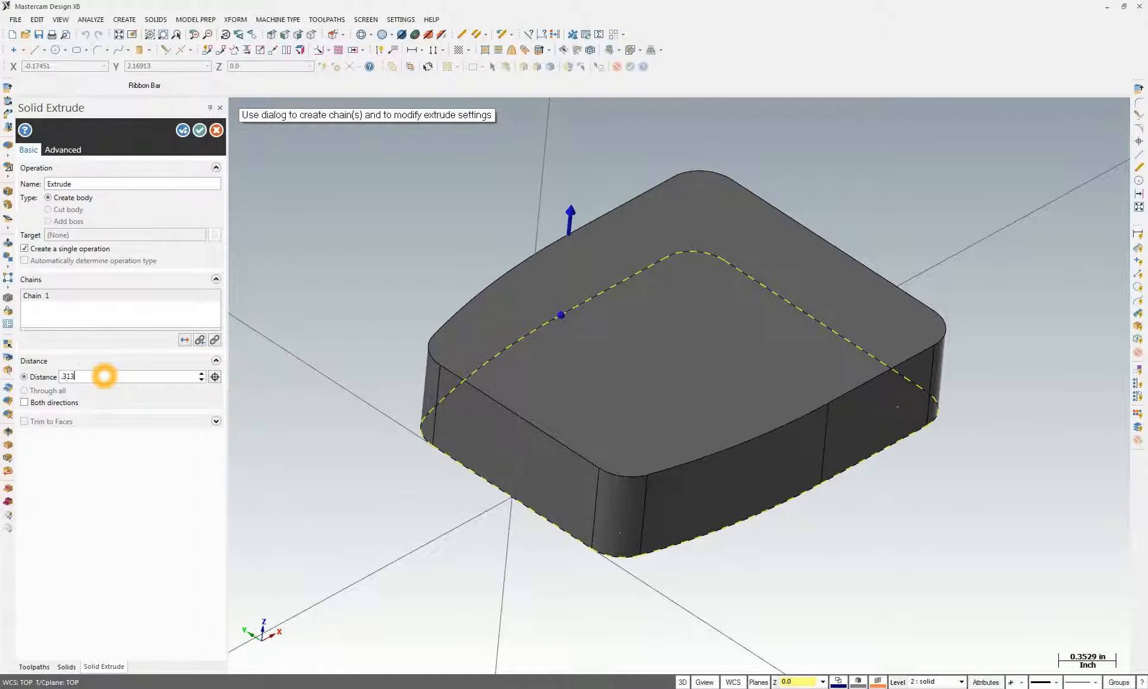
pyautogui.write('.313')
pyautogui.press('Return')
pyautogui.hotkey('alt', 'Tab')
pyautogui.doubleClick(567, 559)
pyautogui.hotkey('alt', 'Tab')
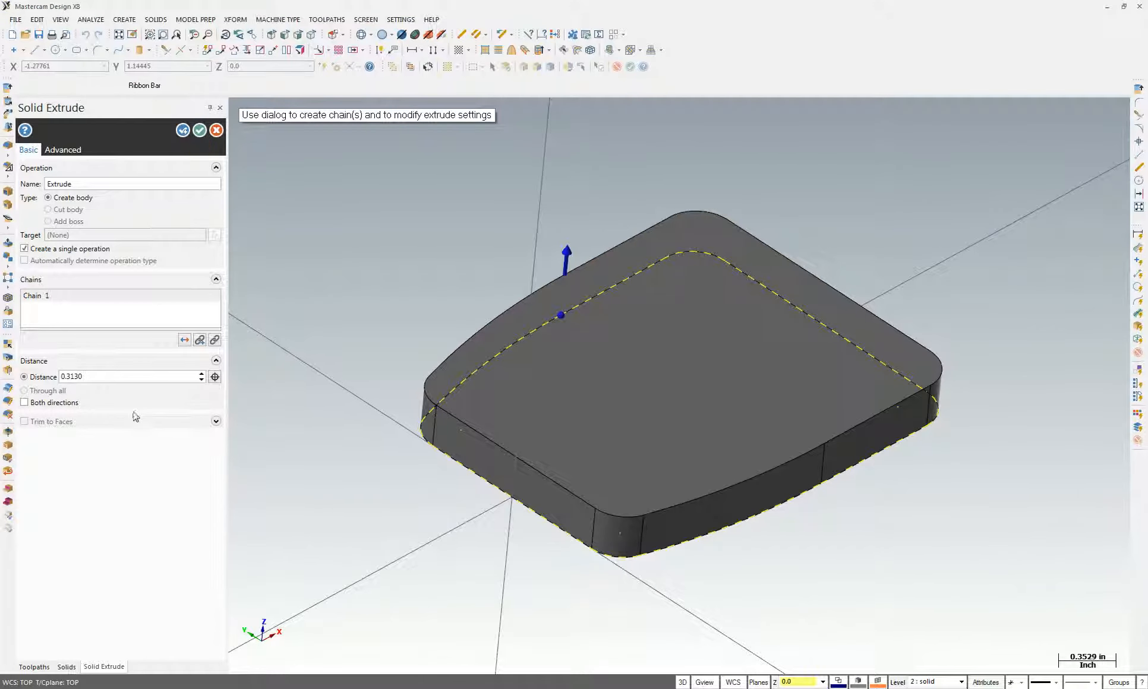
pyautogui.click(200, 130)
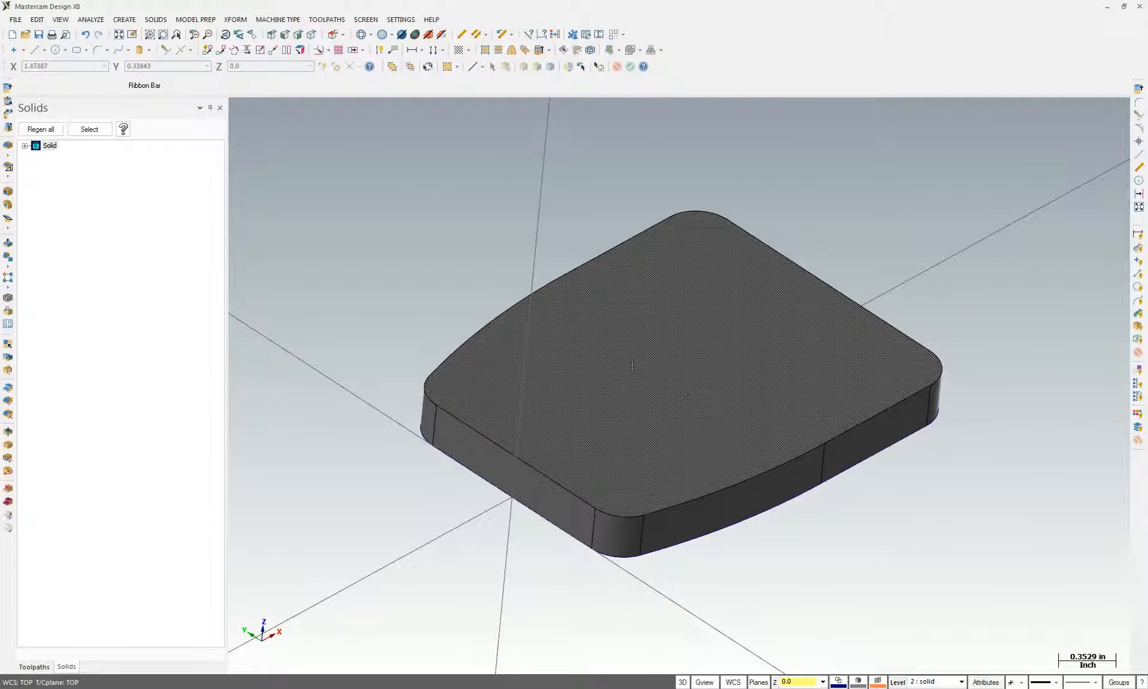
# Set the construction Z depth to 0.313, picking the plate's top face
pyautogui.click(774, 682)
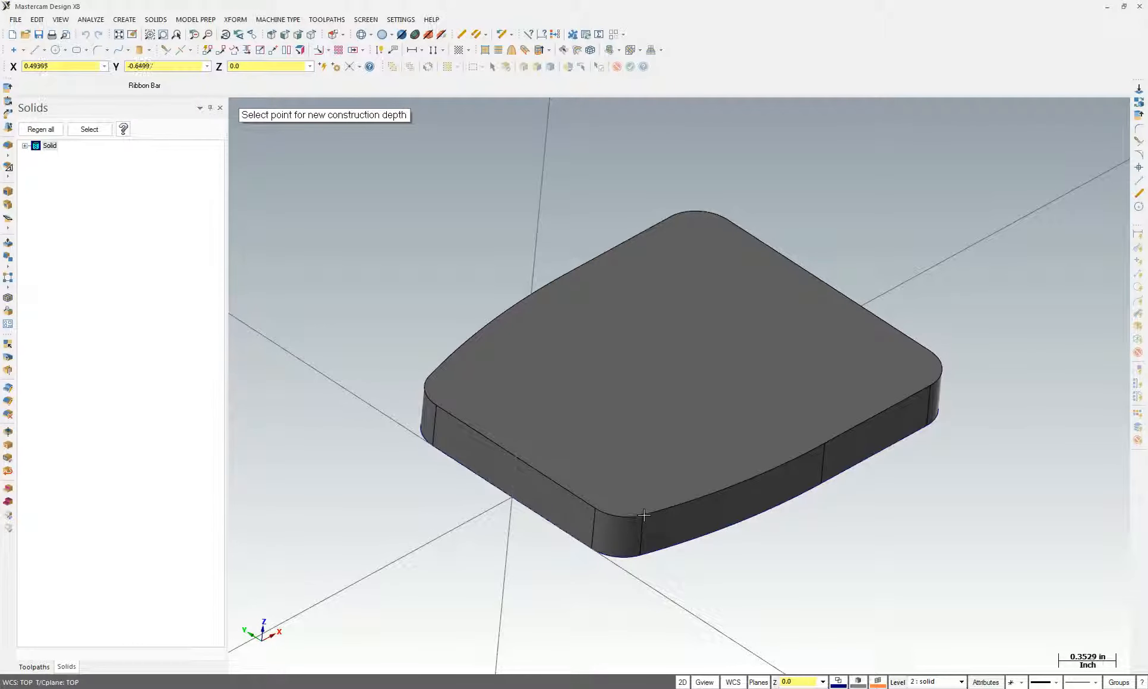
pyautogui.click(755, 654)
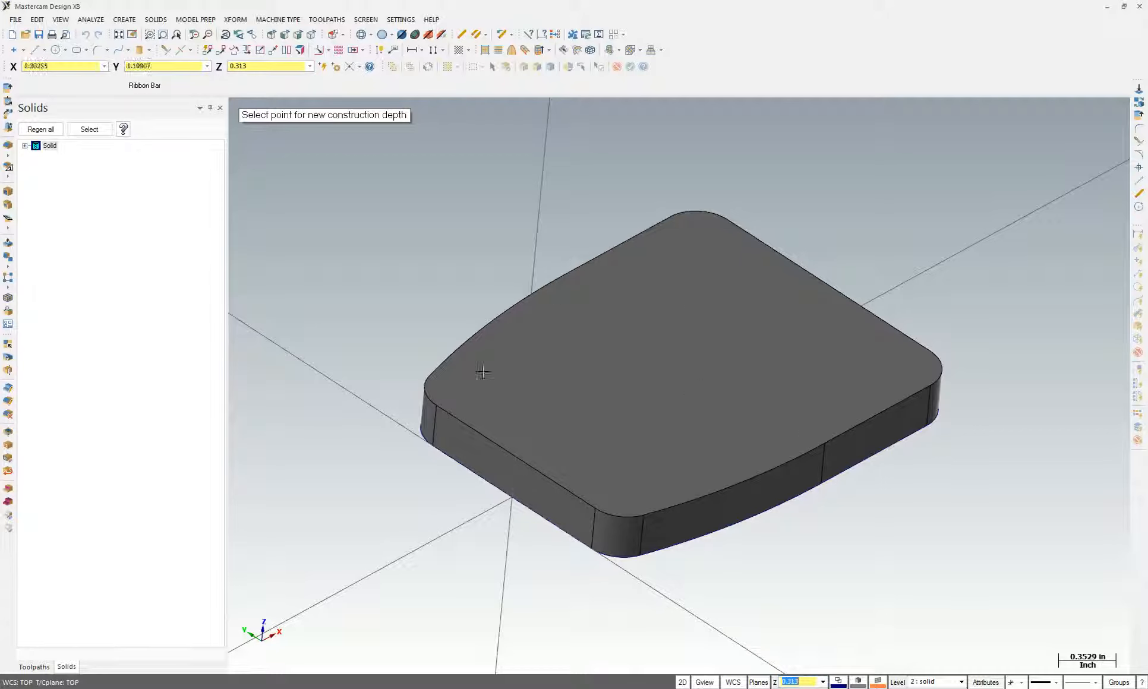
pyautogui.click(644, 385)
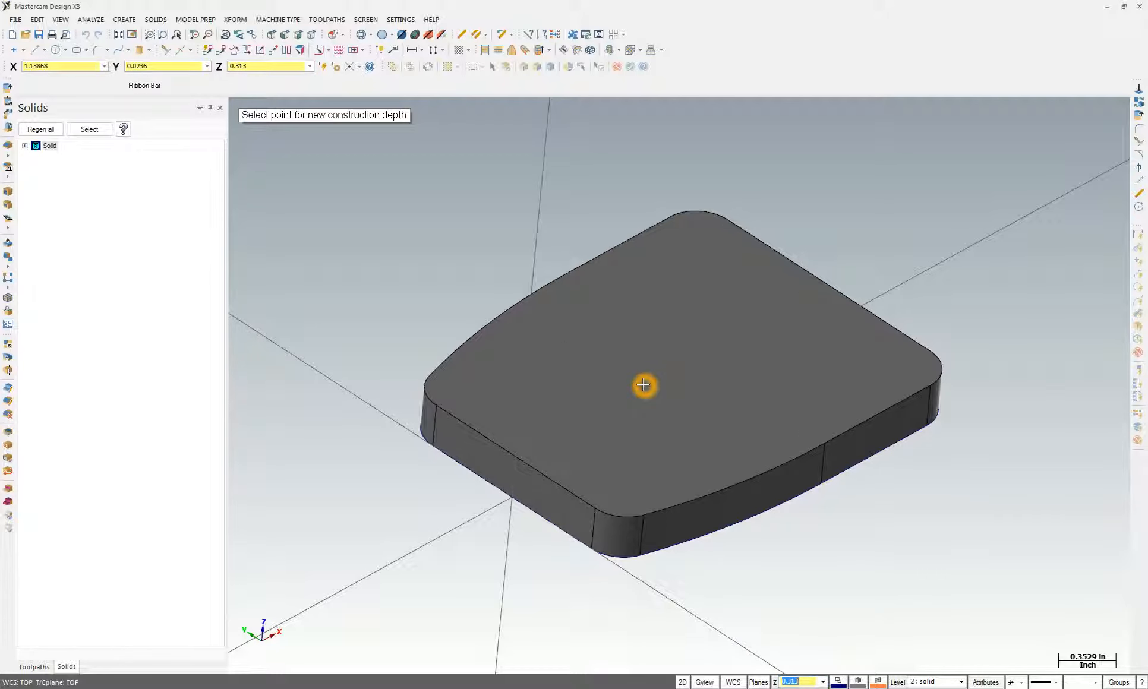
pyautogui.click(693, 323)
pyautogui.click(375, 688)
# Review the Project 3 drawing's plate and boss dimensions in Adobe Reader, then return to Mastercam
pyautogui.click(381, 231)
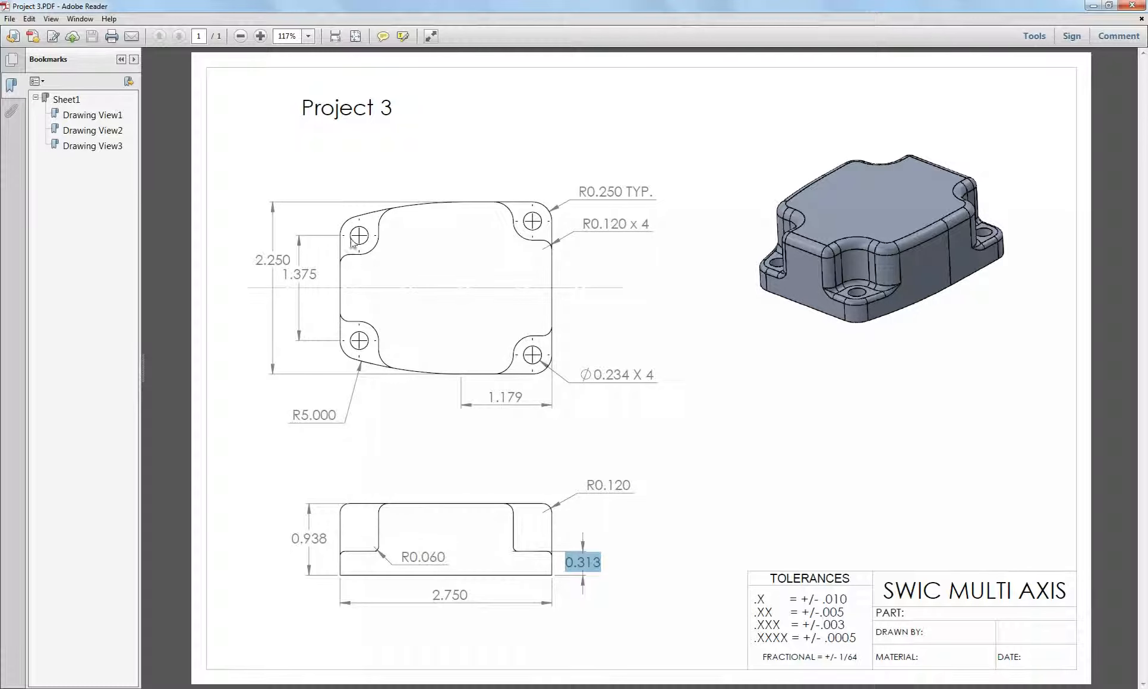
pyautogui.click(375, 242)
pyautogui.click(380, 224)
pyautogui.click(380, 232)
pyautogui.click(357, 257)
# Set up a rectangular shape with width 0.5, height 0.5, and corner radius 0
pyautogui.click(380, 688)
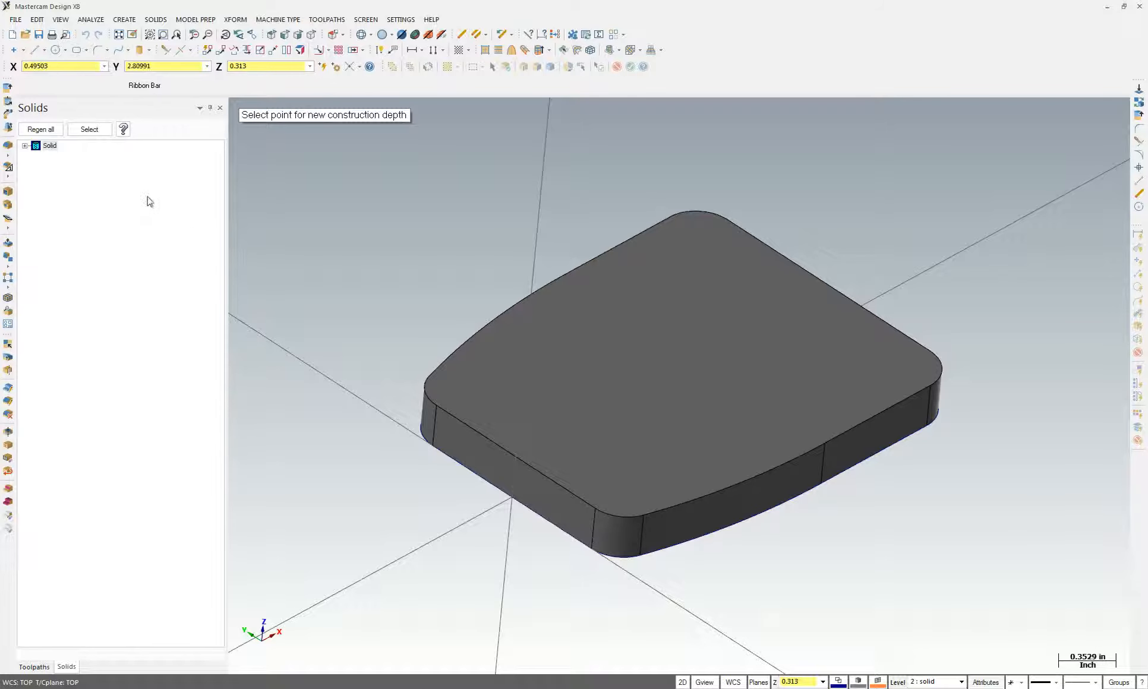
pyautogui.click(77, 51)
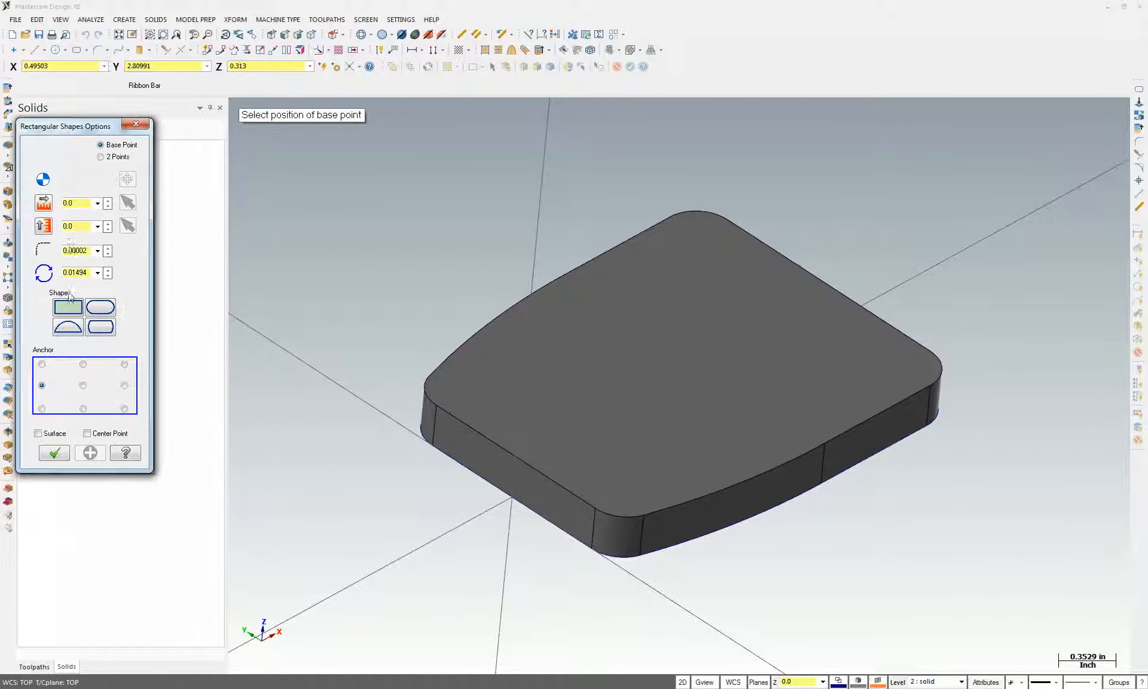
pyautogui.click(74, 203)
pyautogui.write('0.5')
pyautogui.click(86, 227)
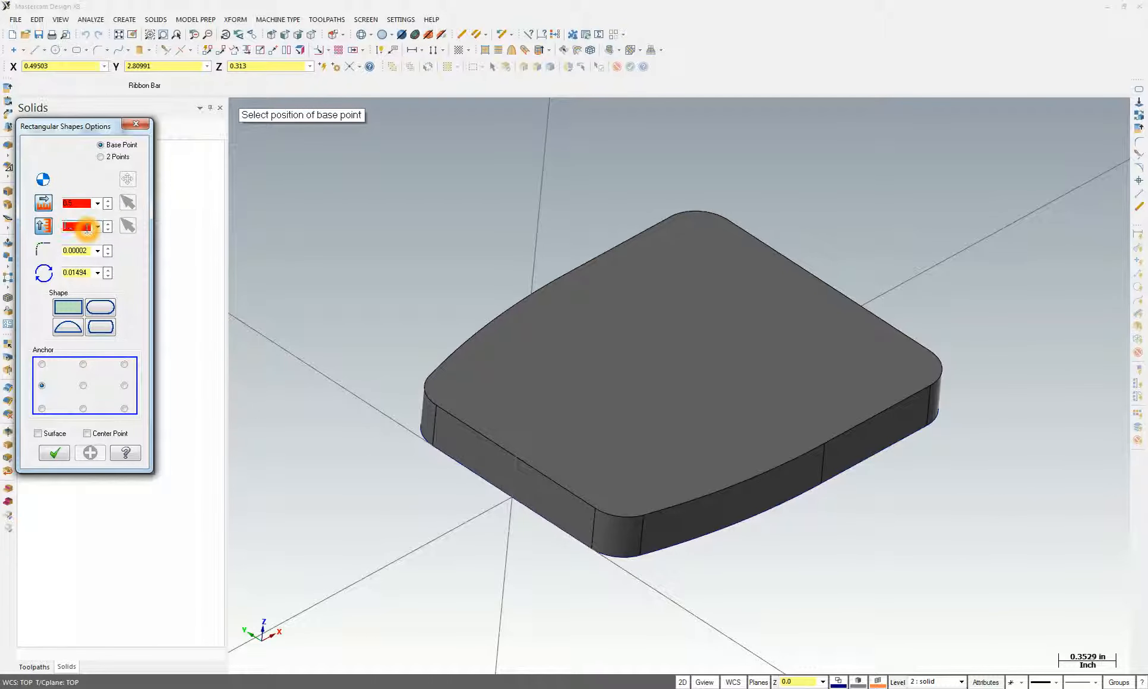
pyautogui.write('5')
pyautogui.click(75, 252)
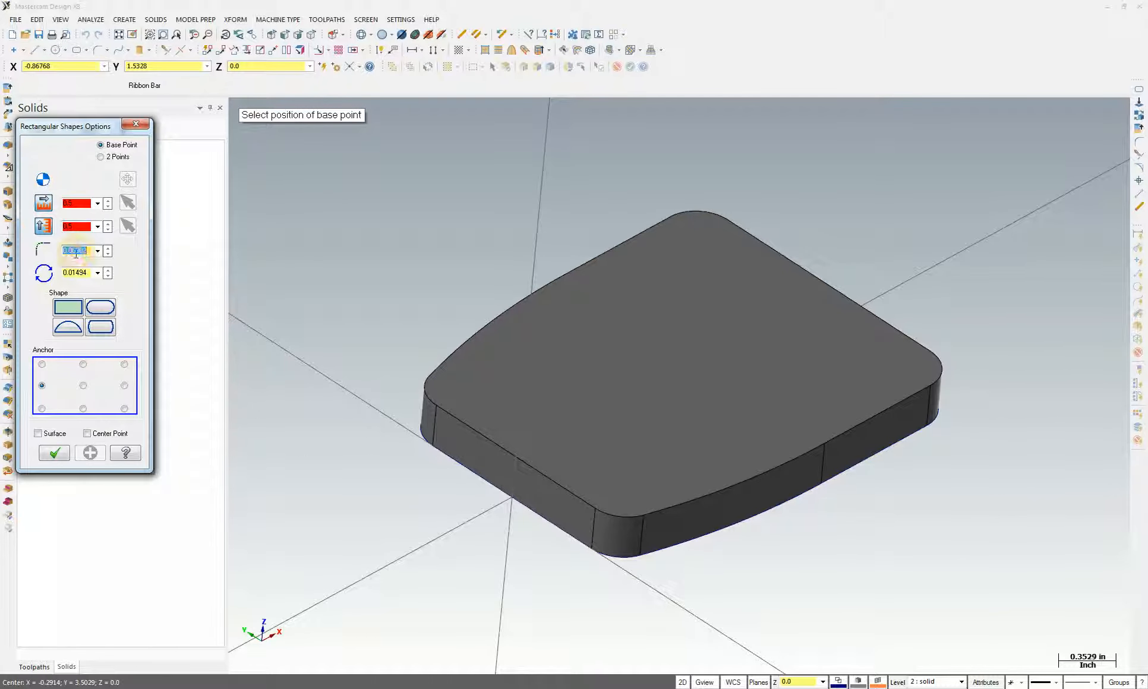
pyautogui.write('0')
pyautogui.click(73, 273)
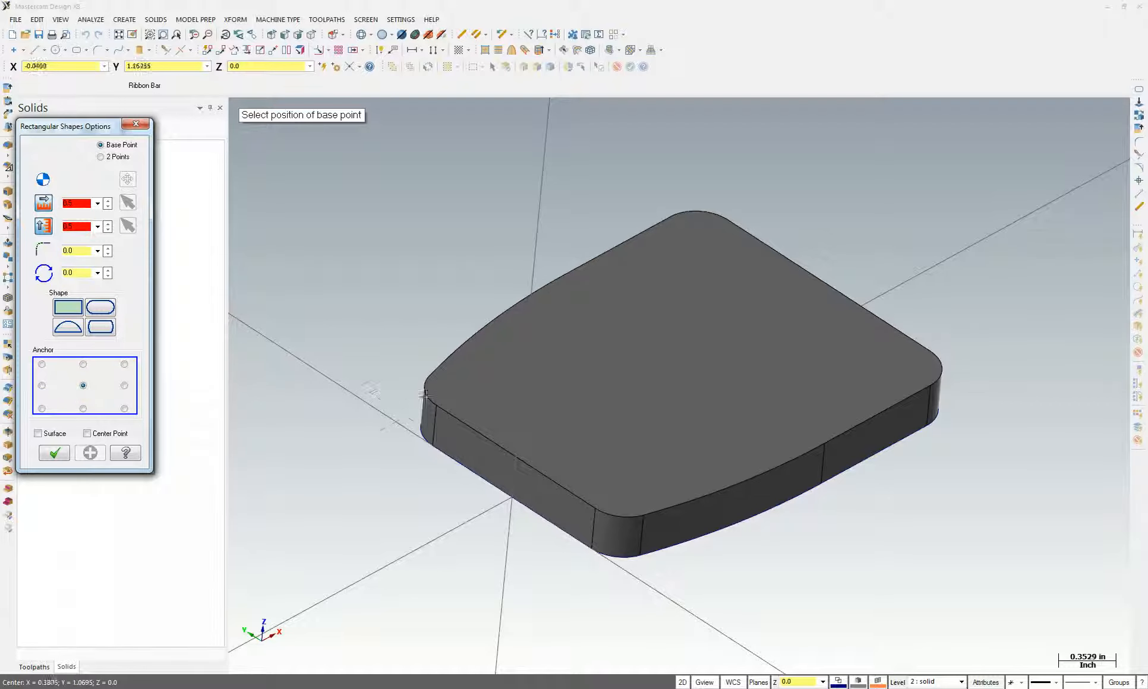
# Adjust the AutoCursor point-snapping settings so the square snaps to the plate corners
pyautogui.click(388, 254)
pyautogui.click(432, 389)
pyautogui.click(716, 214)
pyautogui.rightClick(435, 158)
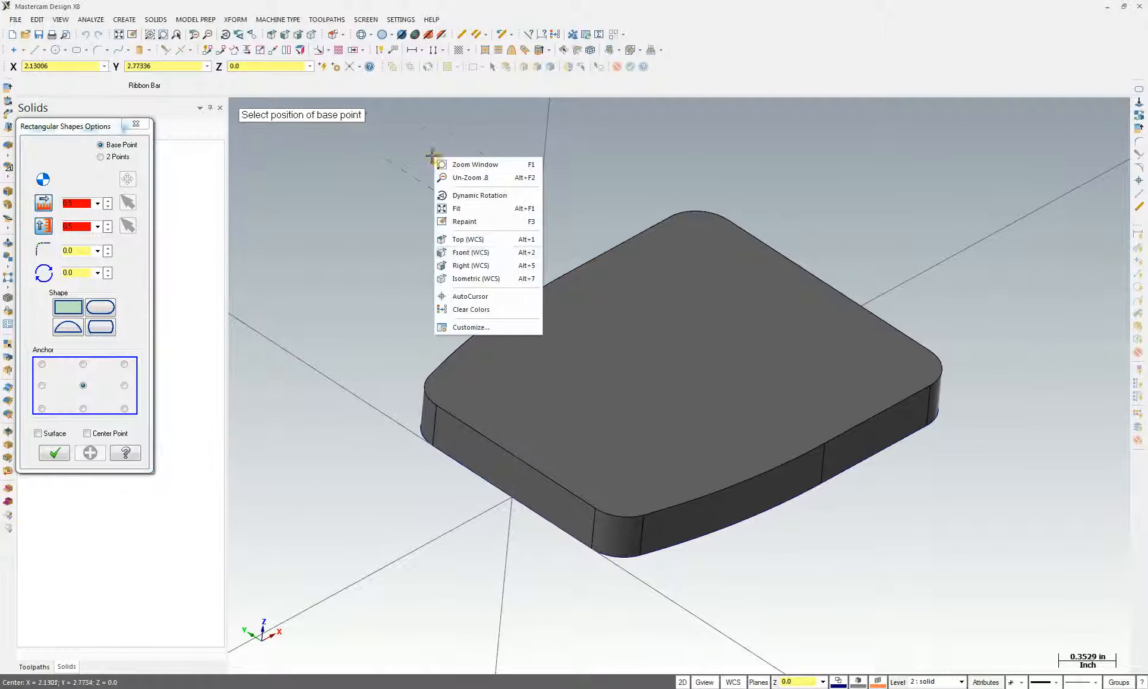
pyautogui.click(468, 297)
pyautogui.click(651, 386)
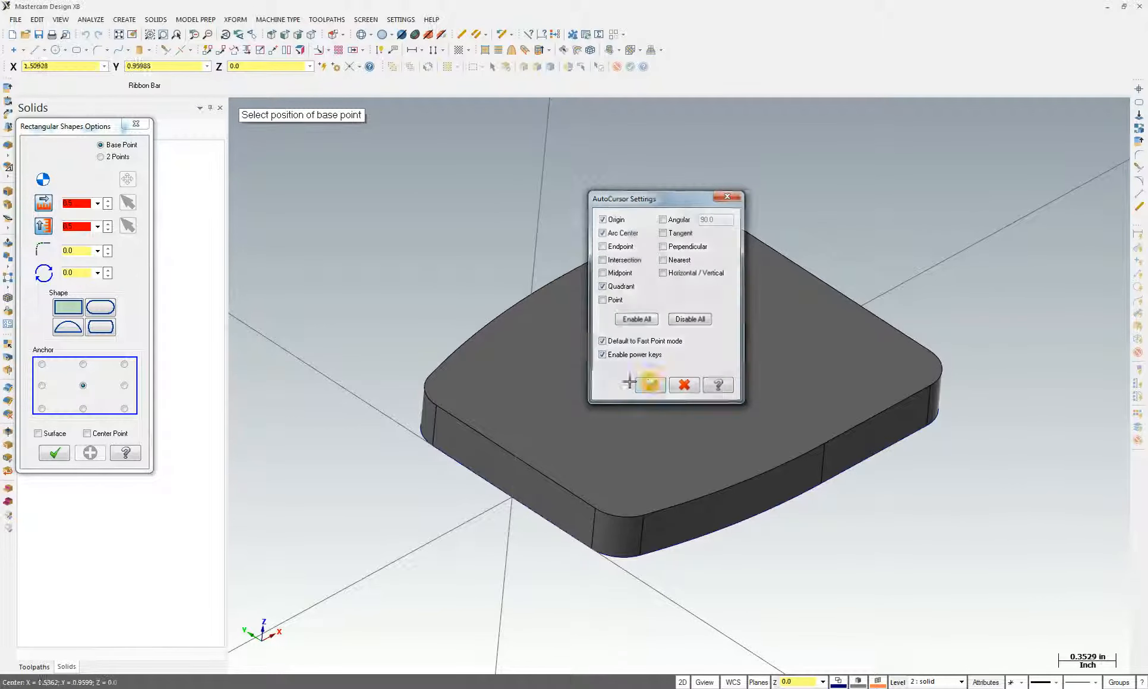
# Centre 0.5 squares on the plate's left and front corners
pyautogui.click(432, 396)
pyautogui.click(622, 513)
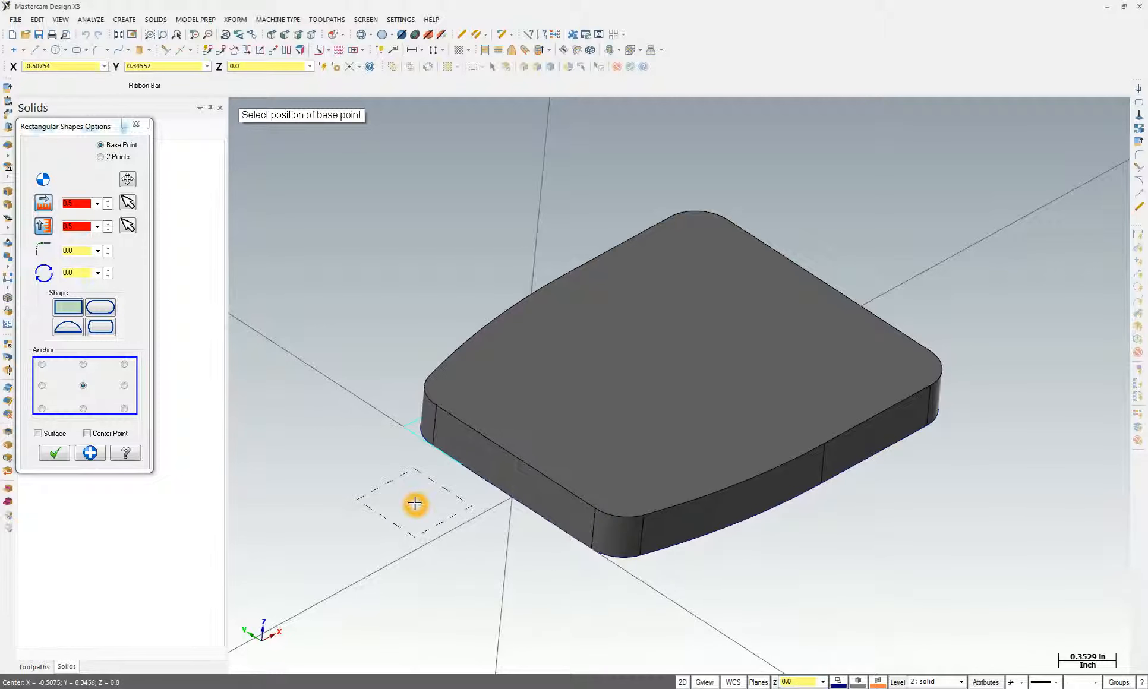
pyautogui.press('Escape')
pyautogui.click(799, 682)
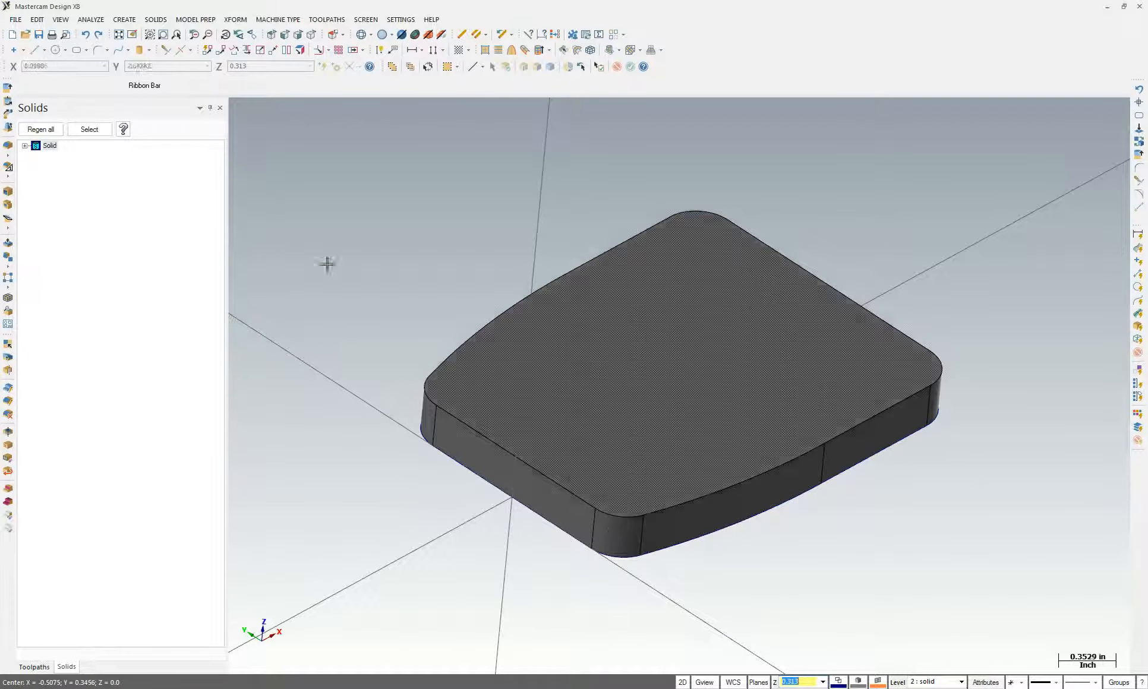
# Place 0.5 squares centred on the plate's right and top corners
pyautogui.click(87, 50)
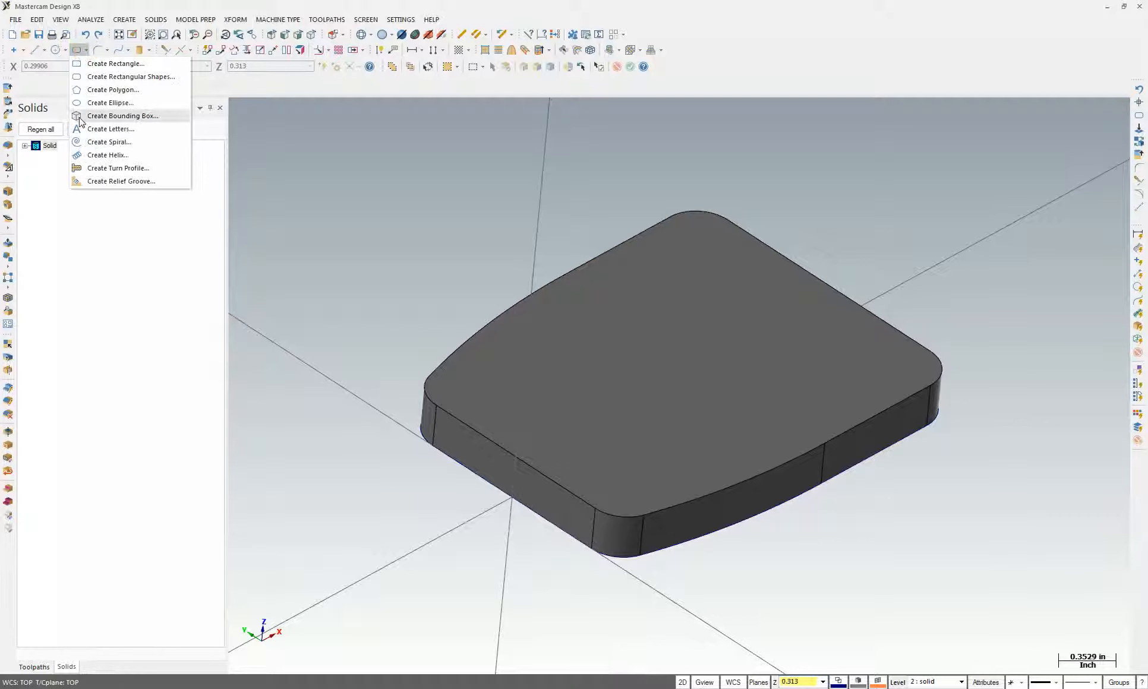
pyautogui.click(89, 77)
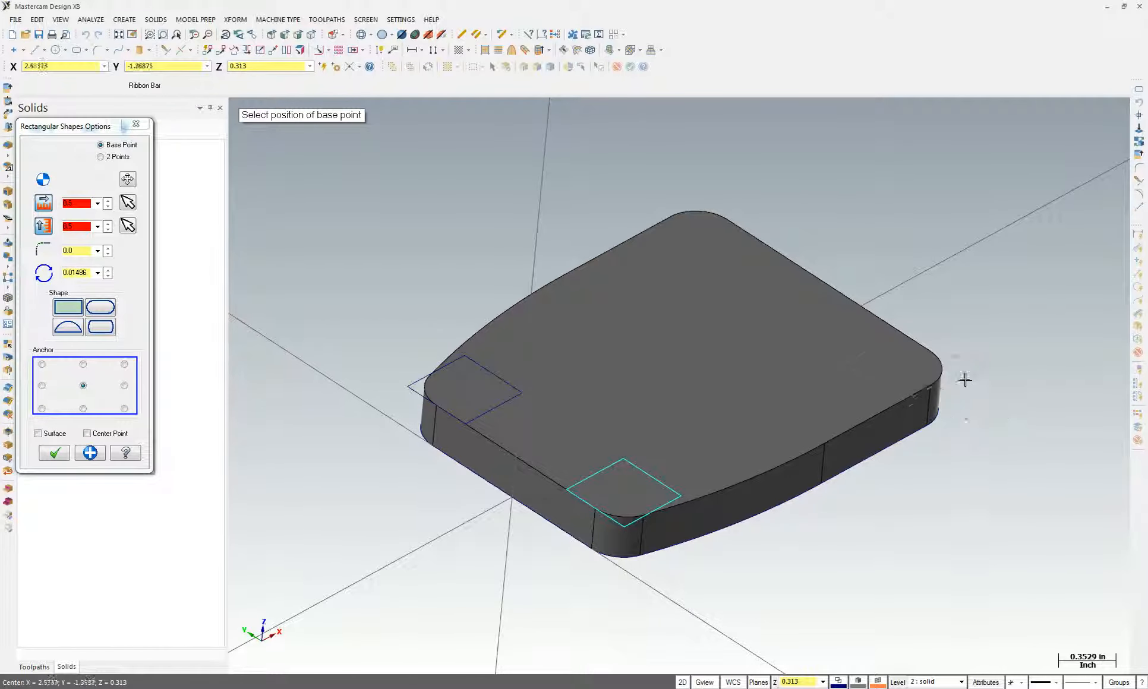
pyautogui.click(946, 374)
pyautogui.click(713, 221)
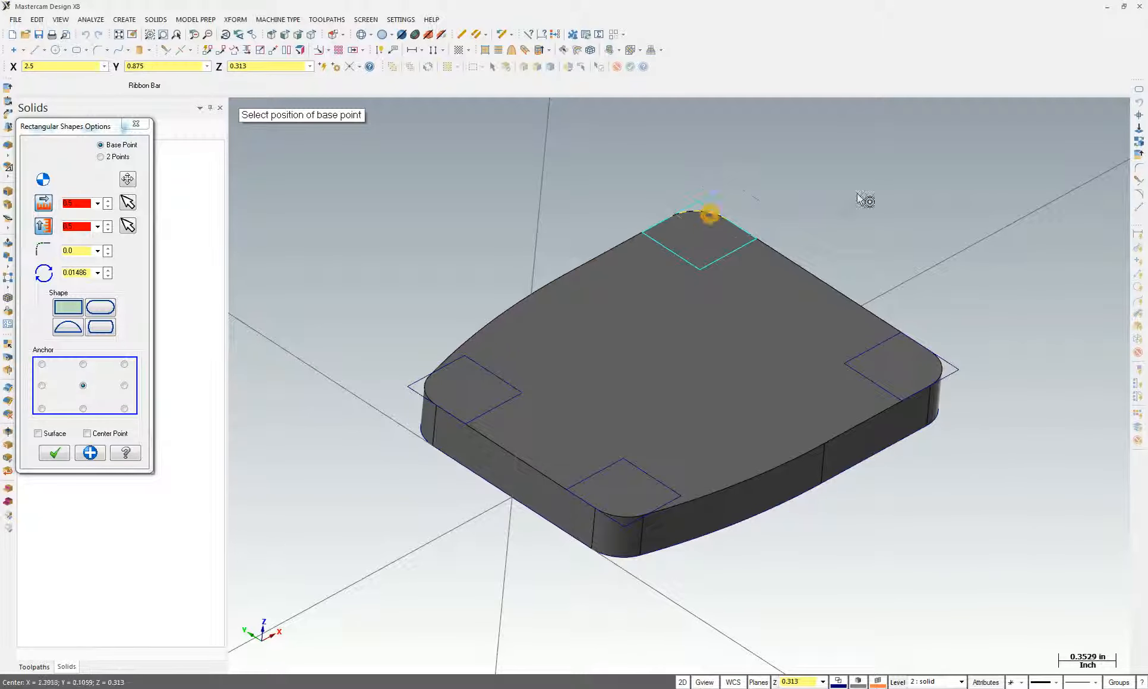
pyautogui.press('Return')
# Pick edges of the top-left and top-right corner squares, then clear the selection
pyautogui.moveTo(420, 219); pyautogui.dragTo(287, 146, button='middle')
pyautogui.click(458, 358)
pyautogui.click(799, 246)
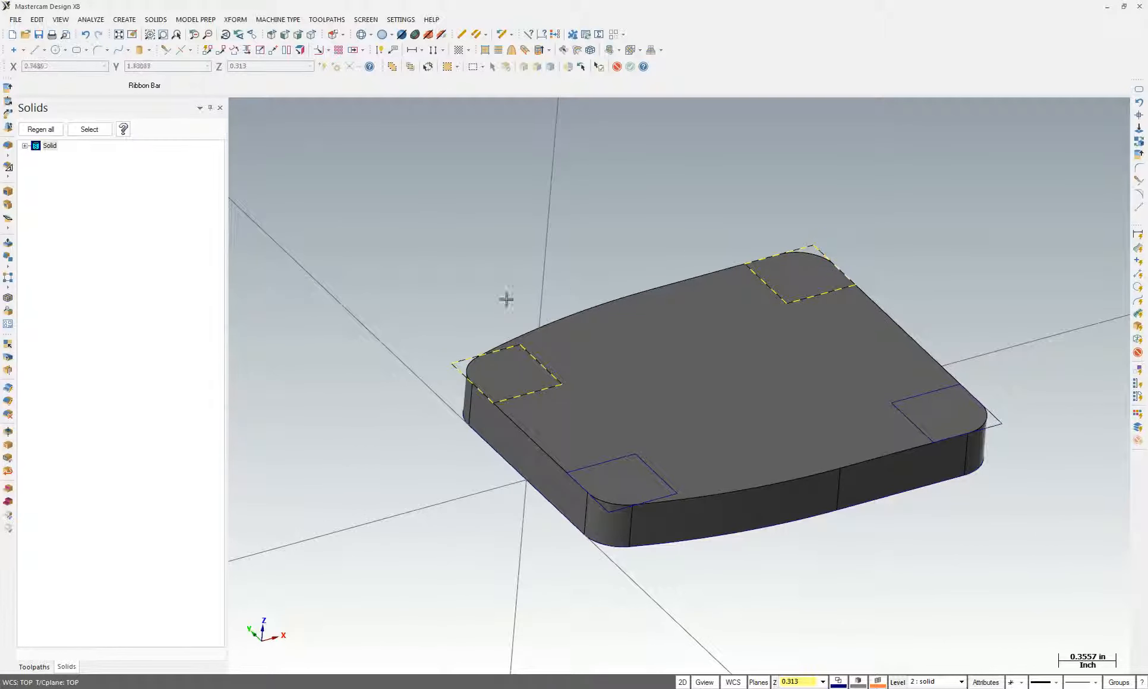
pyautogui.click(457, 371)
pyautogui.click(459, 362)
pyautogui.press('Escape')
# Select the outer edges of the top-left, top-right and bottom-right corner squares
pyautogui.click(459, 361)
pyautogui.click(457, 371)
pyautogui.click(809, 247)
pyautogui.click(821, 253)
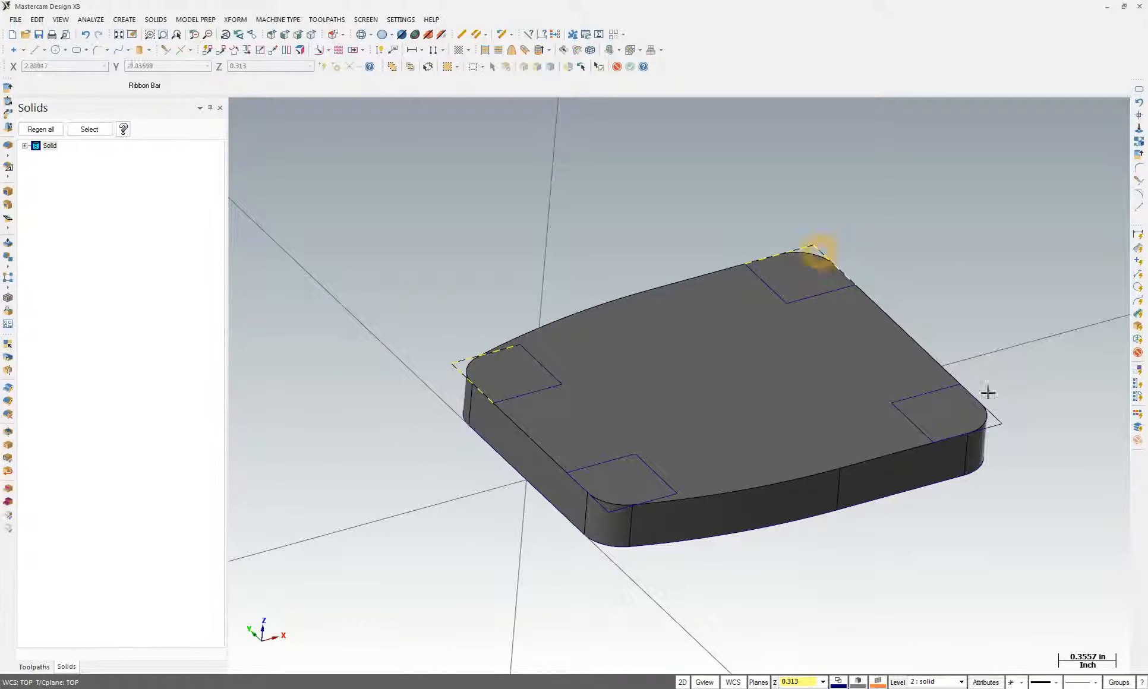
pyautogui.click(1005, 417)
pyautogui.moveTo(1033, 471)
pyautogui.mouseDown(button='middle')
pyautogui.moveTo(634, 382)
pyautogui.moveTo(507, 315)
pyautogui.moveTo(389, 285)
pyautogui.moveTo(856, 359)
pyautogui.mouseUp(button='middle')
pyautogui.click(466, 313)
pyautogui.click(441, 320)
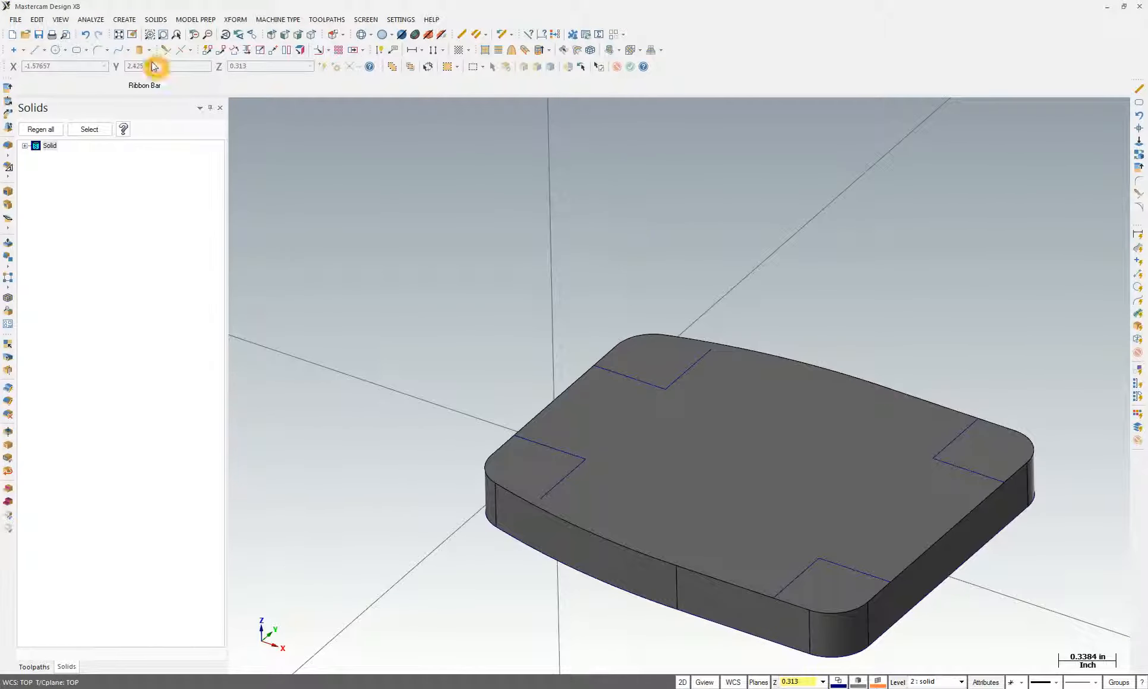
# Extend six corner lines at the top, left, bottom and right corners by 0.25 using Break/Extend
pyautogui.click(165, 51)
pyautogui.click(166, 50)
pyautogui.click(237, 88)
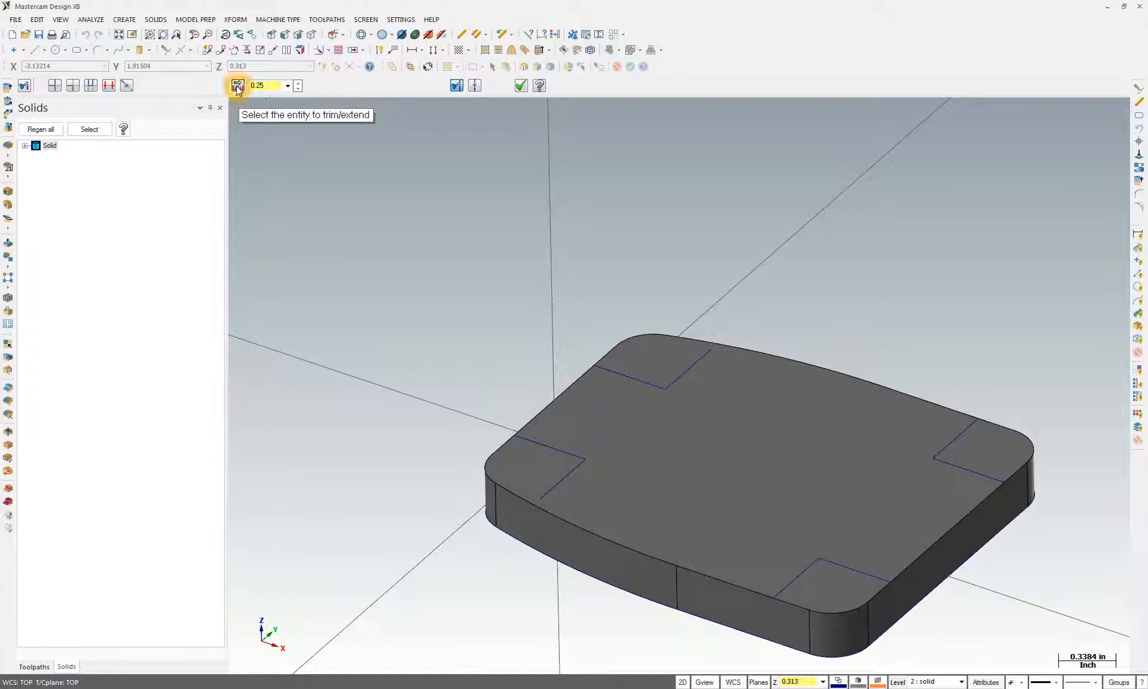
pyautogui.click(710, 350)
pyautogui.click(610, 371)
pyautogui.click(529, 446)
pyautogui.click(551, 488)
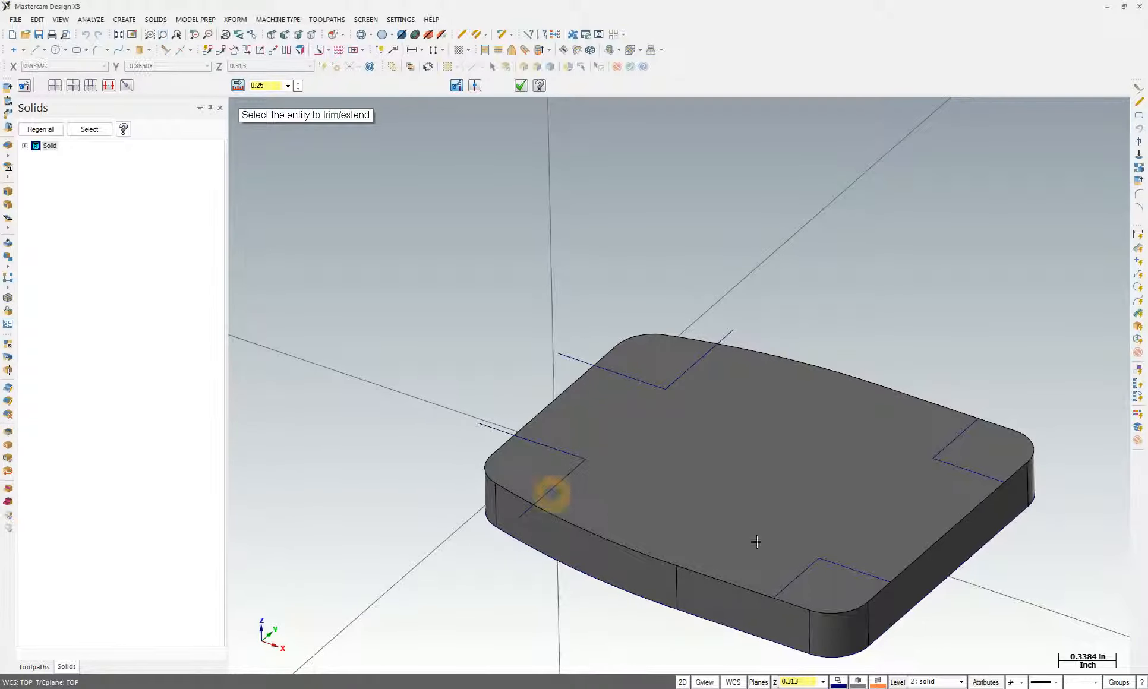
pyautogui.click(790, 584)
pyautogui.click(962, 432)
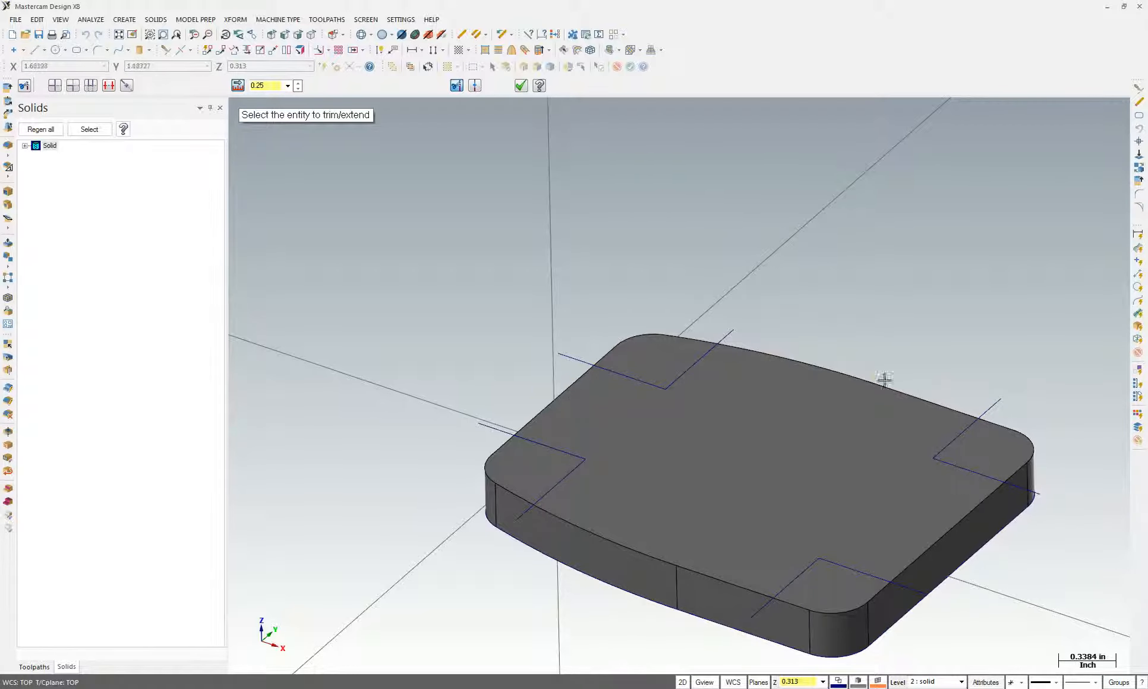
pyautogui.click(124, 20)
# Create Curve on One Edge along the plate's six top edges: left, back, right-front, front, front-left
pyautogui.moveTo(136, 111)
pyautogui.click(260, 113)
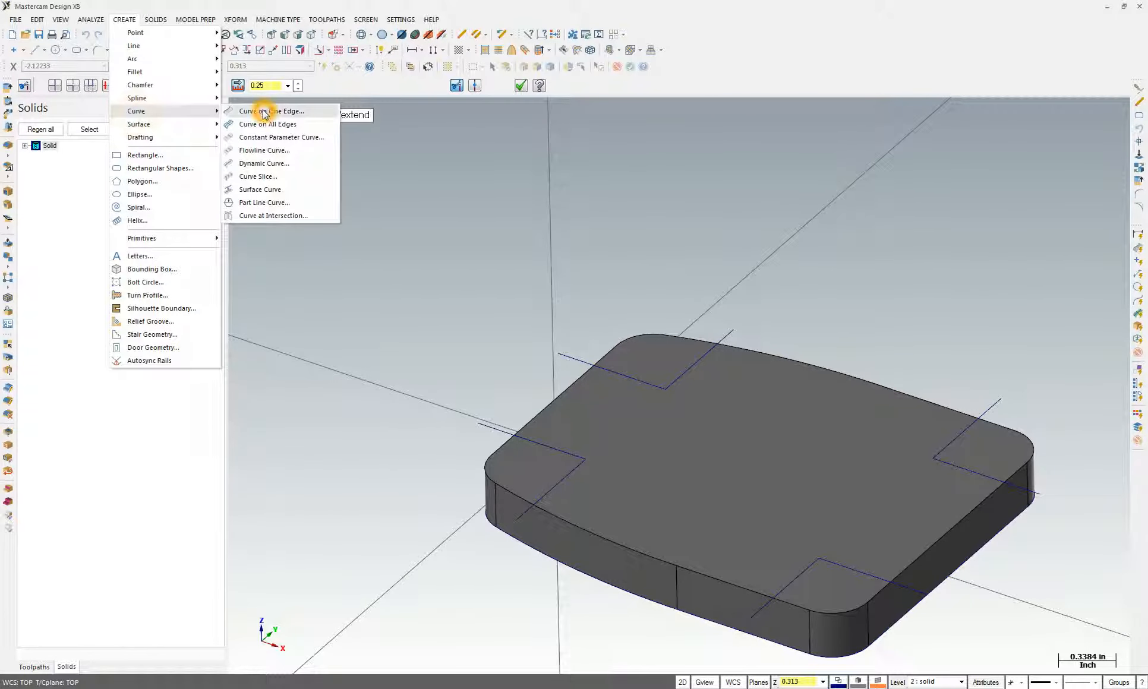
pyautogui.click(577, 377)
pyautogui.click(769, 358)
pyautogui.click(921, 402)
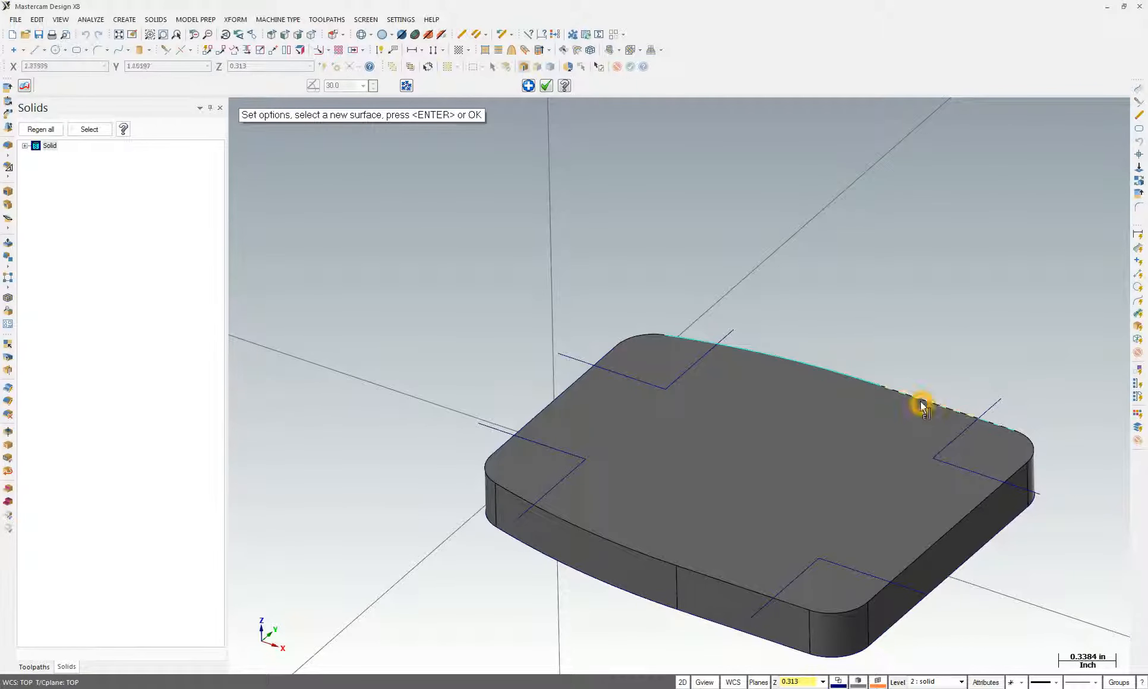
pyautogui.click(953, 531)
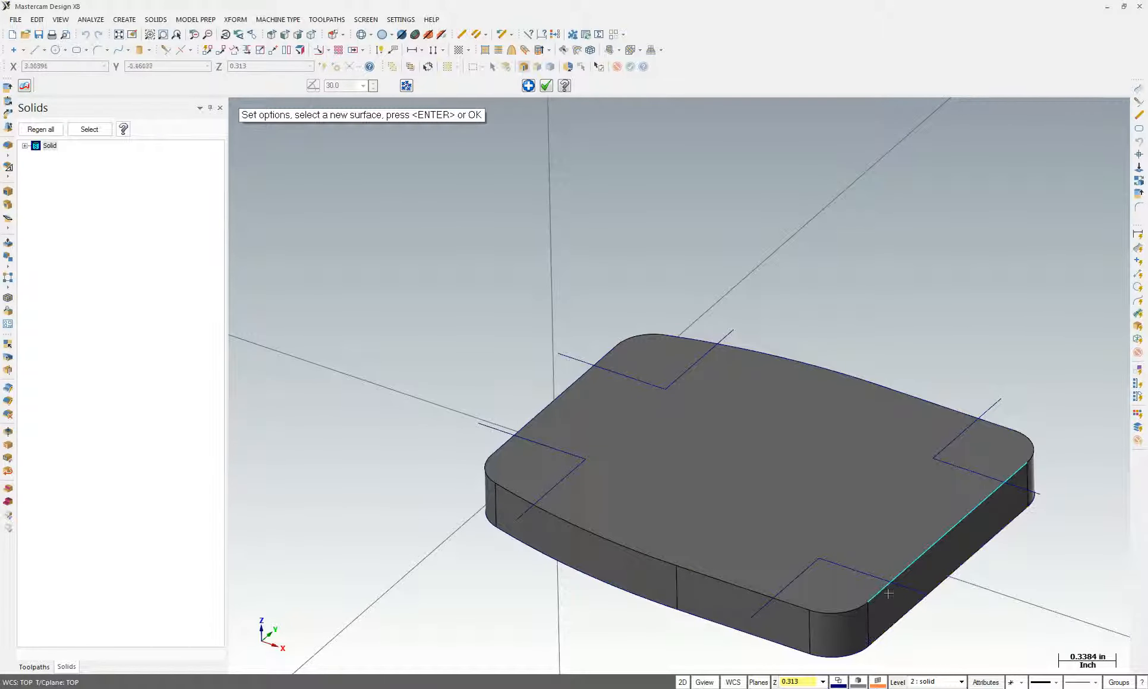
pyautogui.click(748, 591)
pyautogui.click(644, 549)
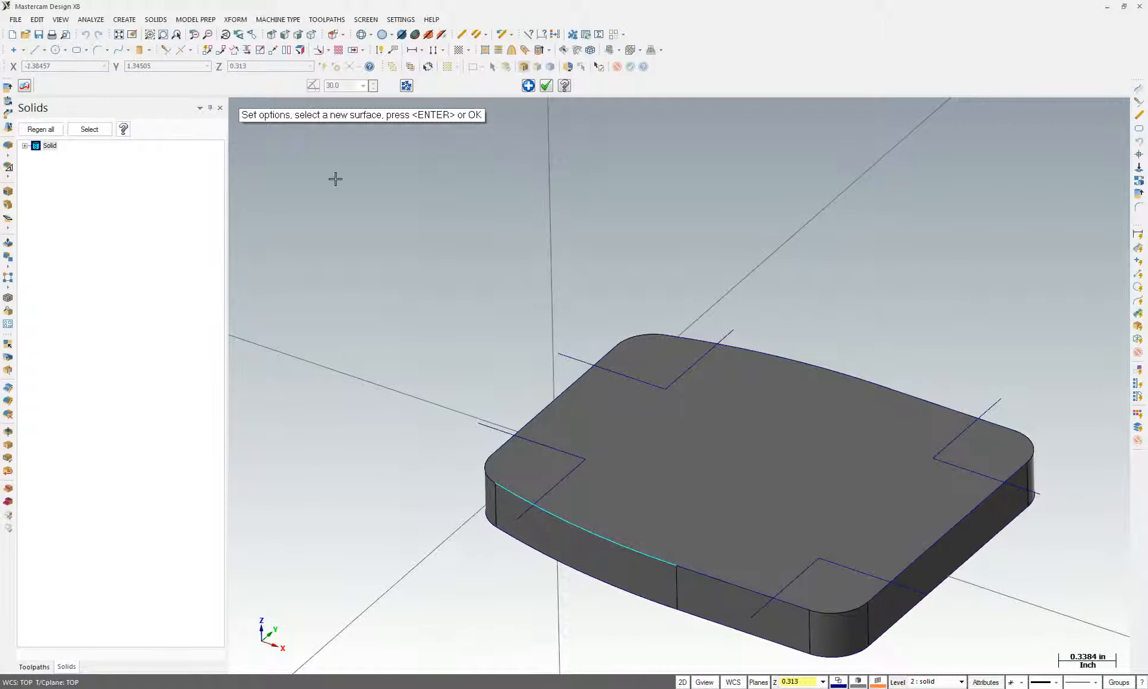
pyautogui.press('Return')
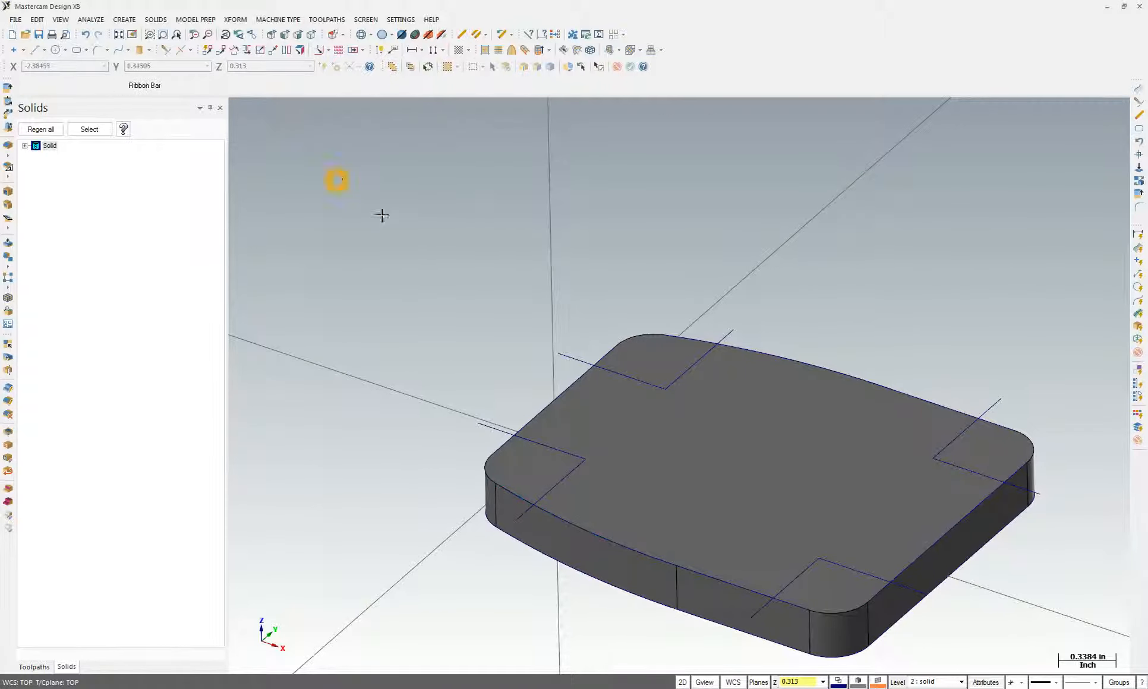
# Select all wireframe curves in the part using the Select All entity filter
pyautogui.click(729, 443)
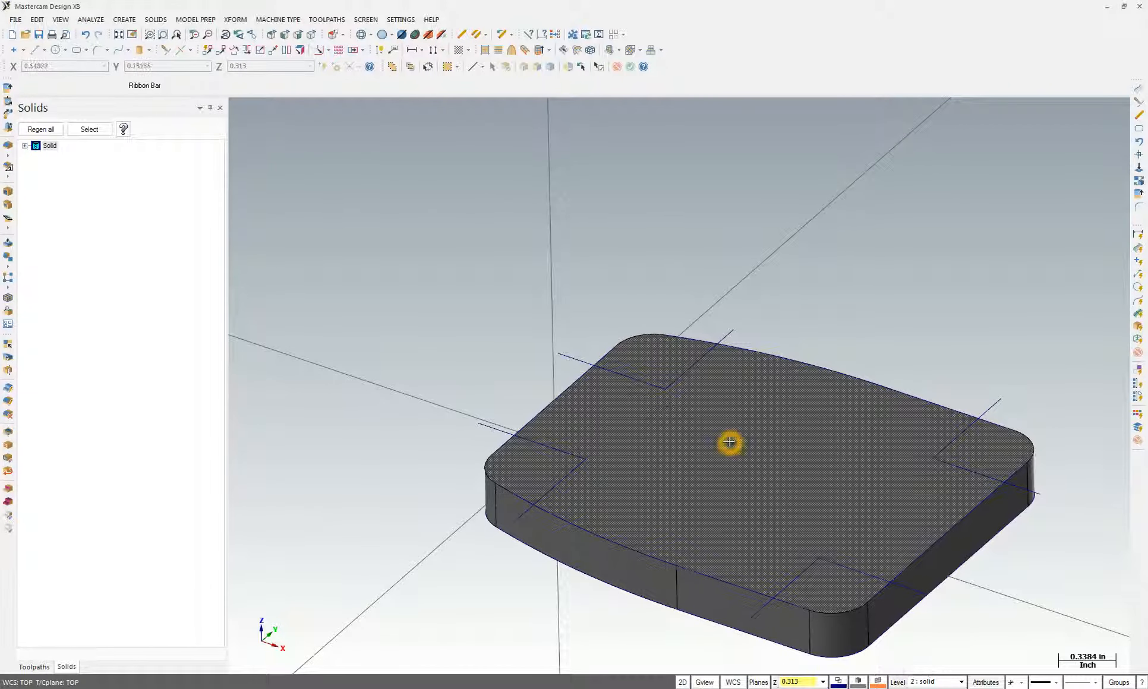
pyautogui.click(794, 483)
pyautogui.click(897, 682)
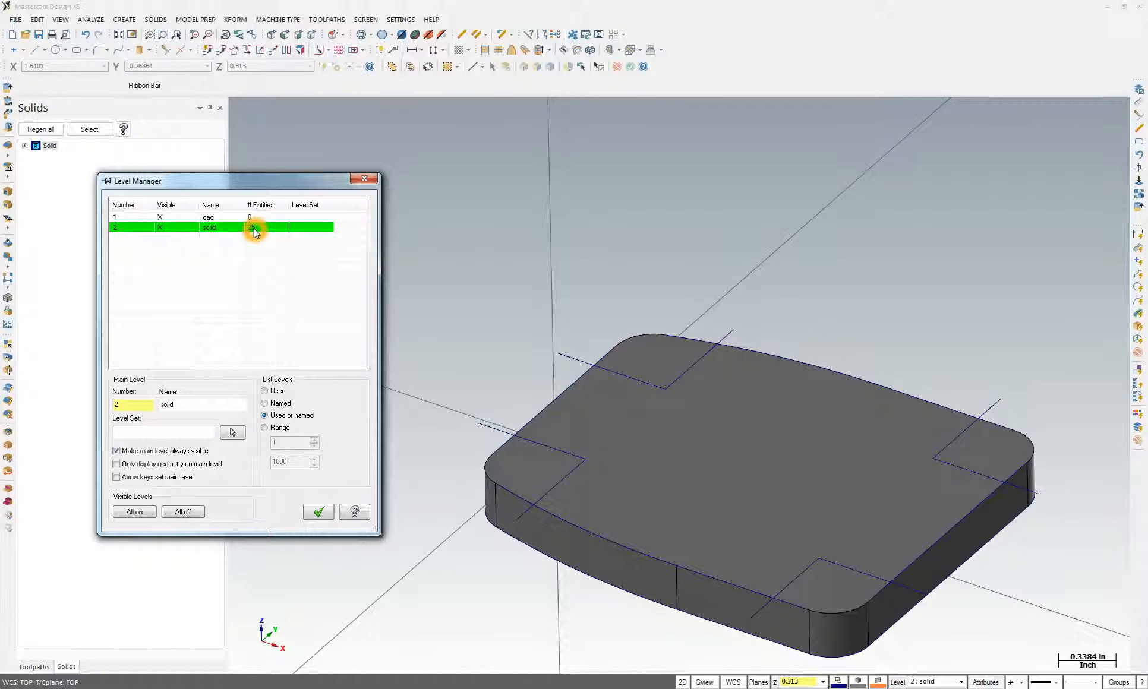
pyautogui.click(363, 178)
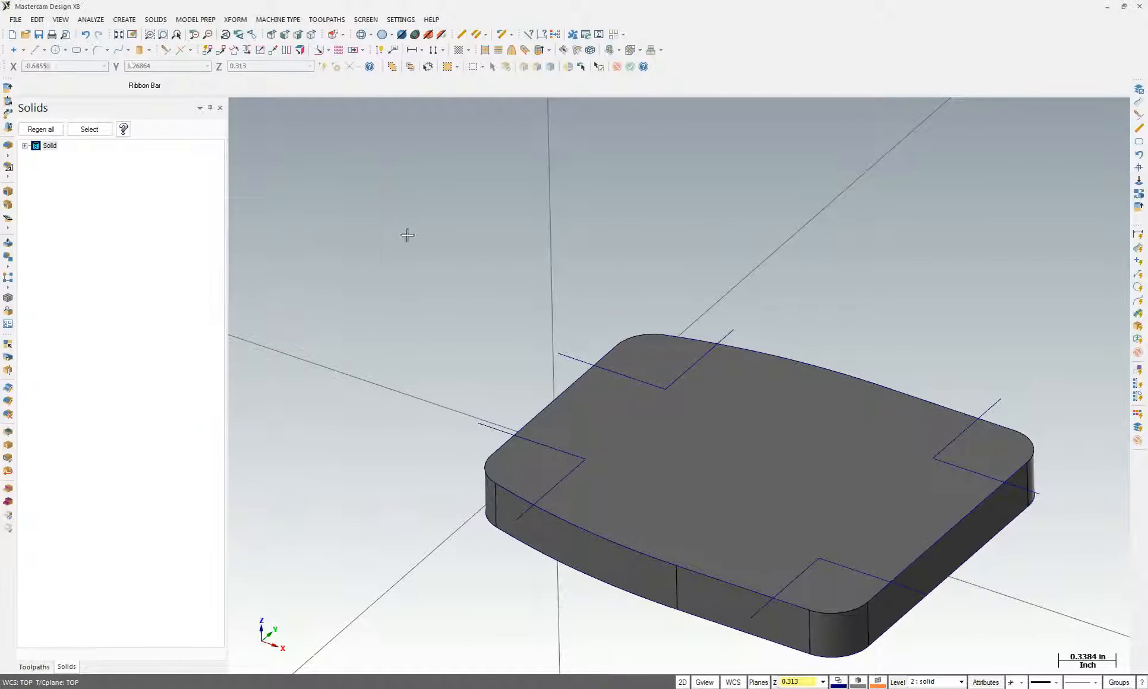
pyautogui.click(556, 592)
pyautogui.click(392, 67)
pyautogui.click(395, 69)
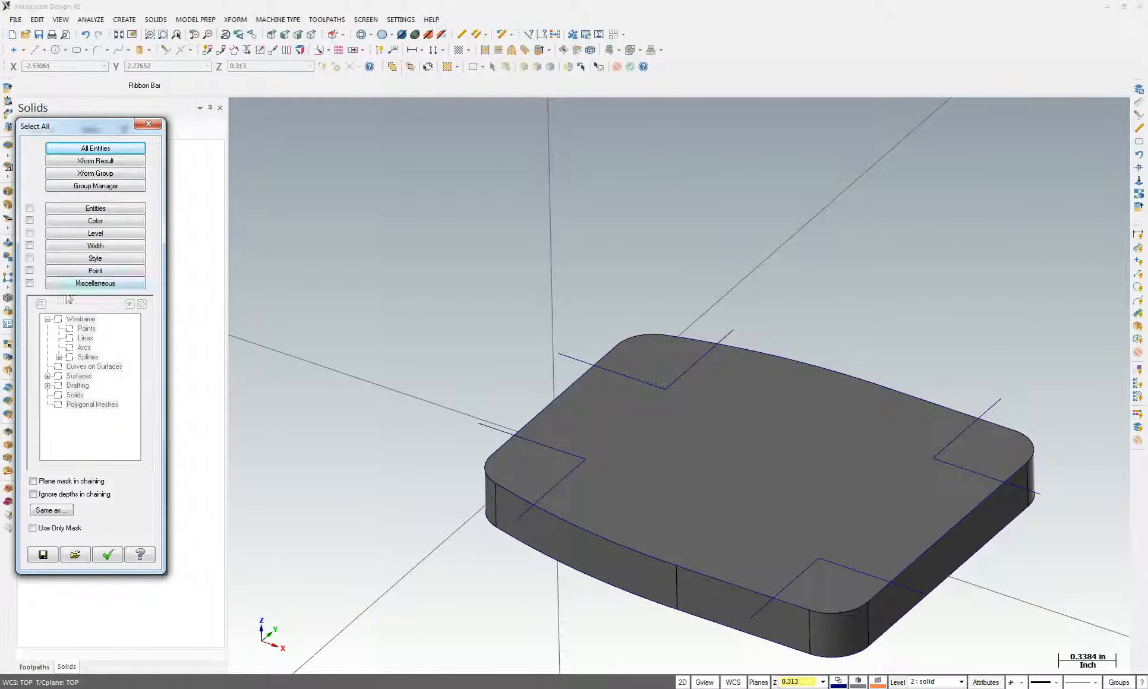
pyautogui.click(57, 321)
pyautogui.click(58, 321)
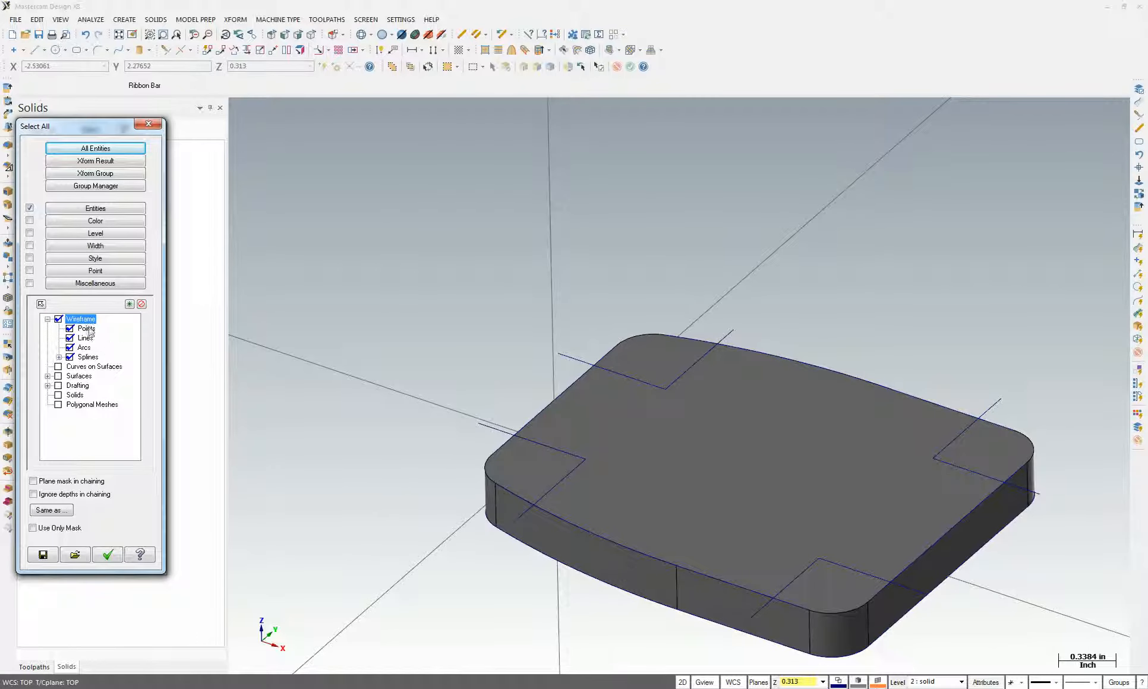
pyautogui.click(107, 555)
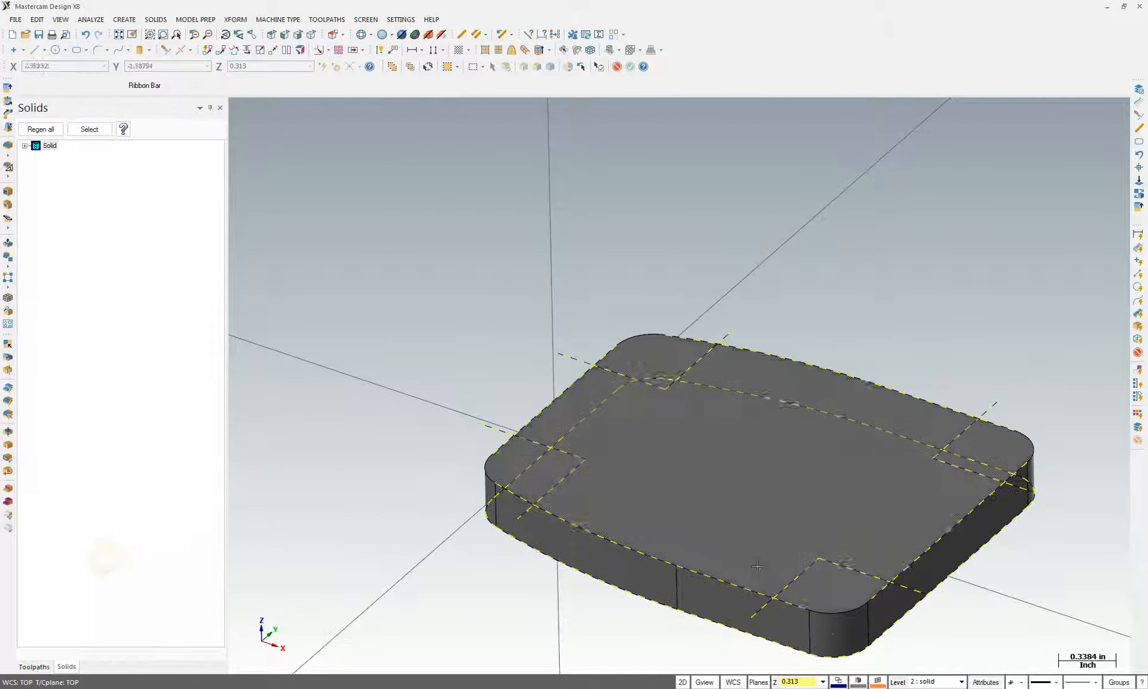
# Move the selection to level 1 'cad', make it the main level, and hide level 2 'solid'
pyautogui.rightClick(898, 684)
pyautogui.doubleClick(269, 364)
pyautogui.write('1')
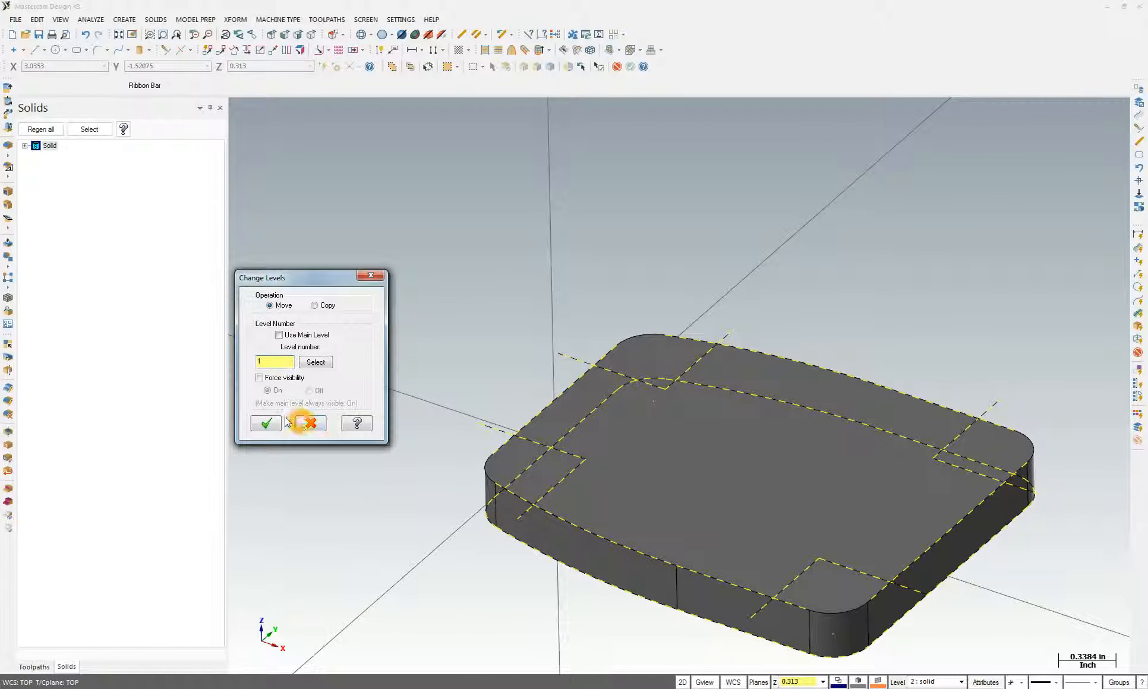
pyautogui.click(266, 423)
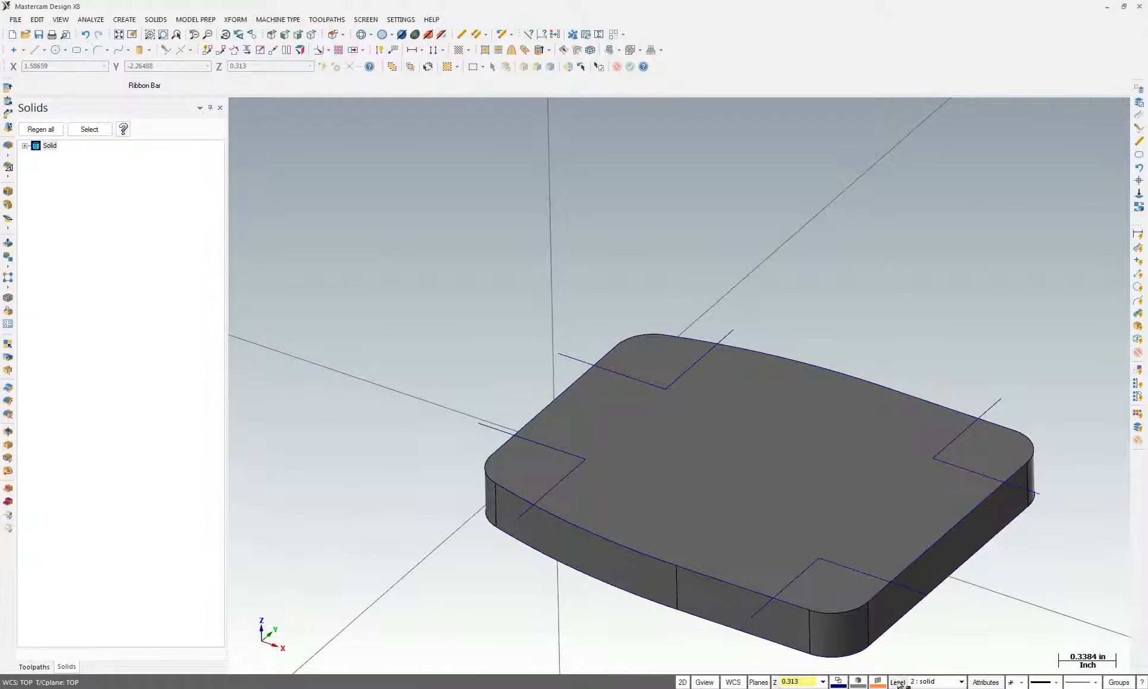
pyautogui.click(901, 684)
pyautogui.click(249, 218)
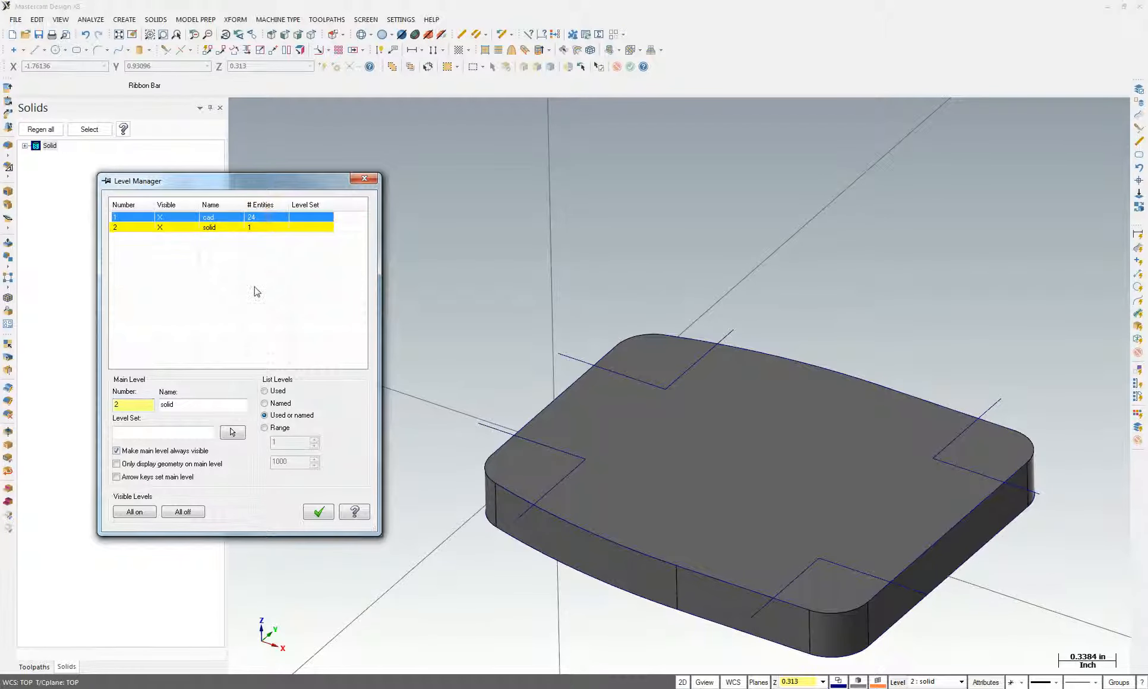
pyautogui.click(249, 230)
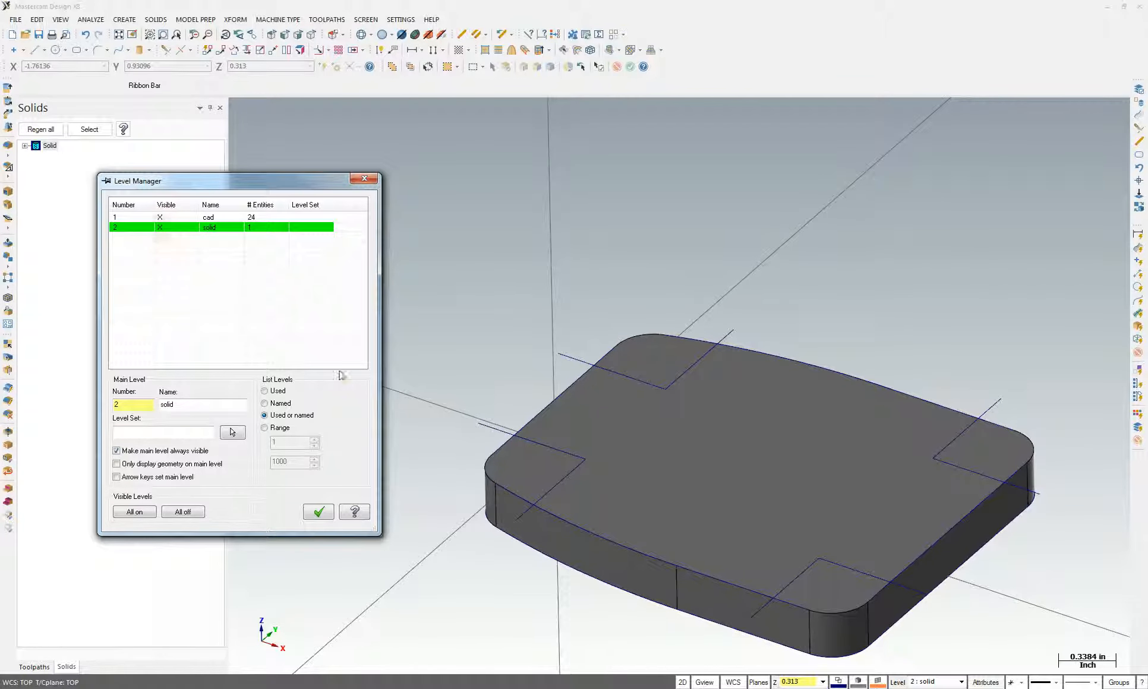
pyautogui.click(127, 219)
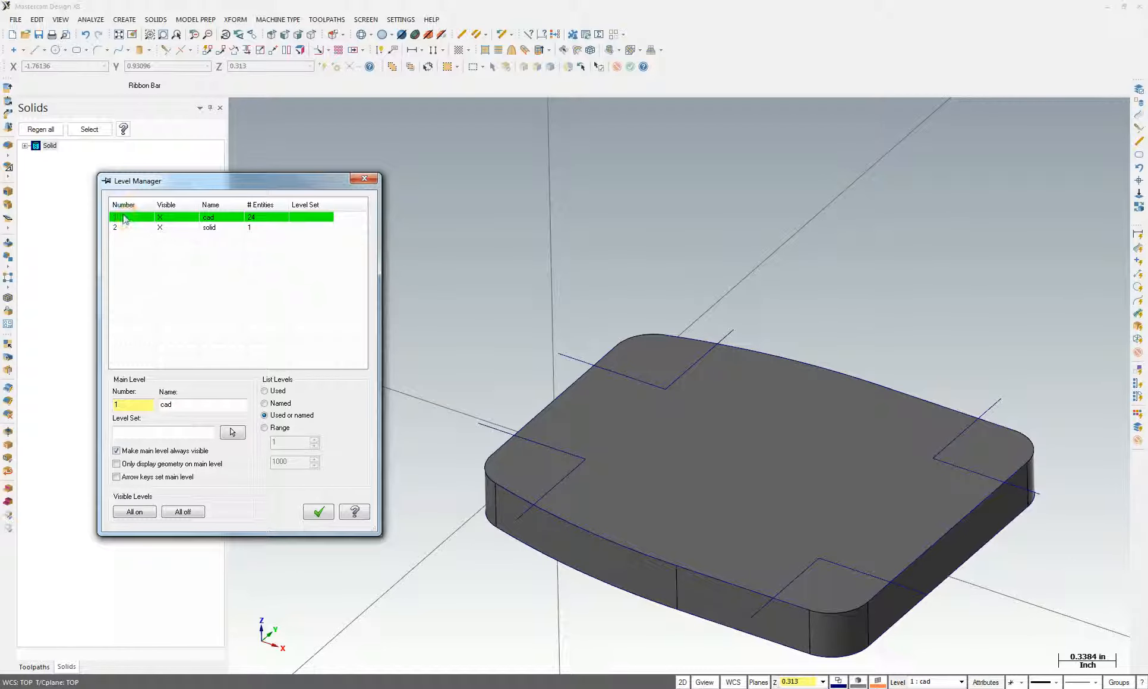
pyautogui.click(161, 227)
# Trim the excess line extensions on the right and lower-right of the outline with Divide/Delete
pyautogui.moveTo(689, 312)
pyautogui.mouseDown(button='middle')
pyautogui.moveTo(871, 464)
pyautogui.moveTo(705, 354)
pyautogui.moveTo(691, 316)
pyautogui.mouseUp(button='middle')
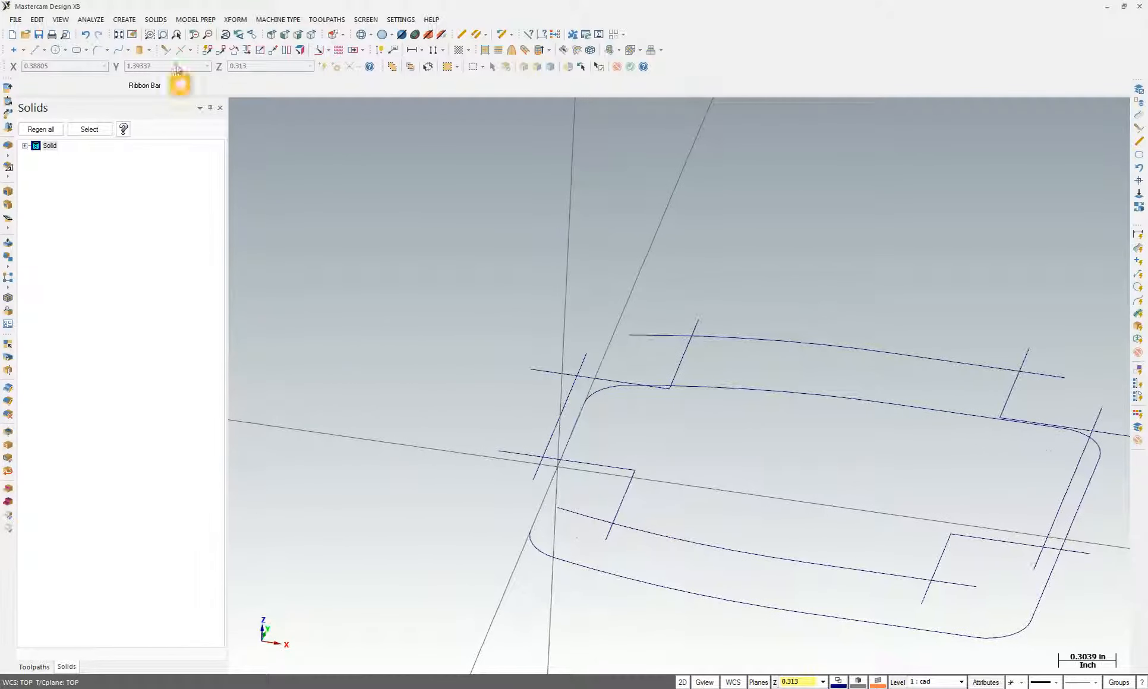
pyautogui.click(166, 52)
pyautogui.click(107, 86)
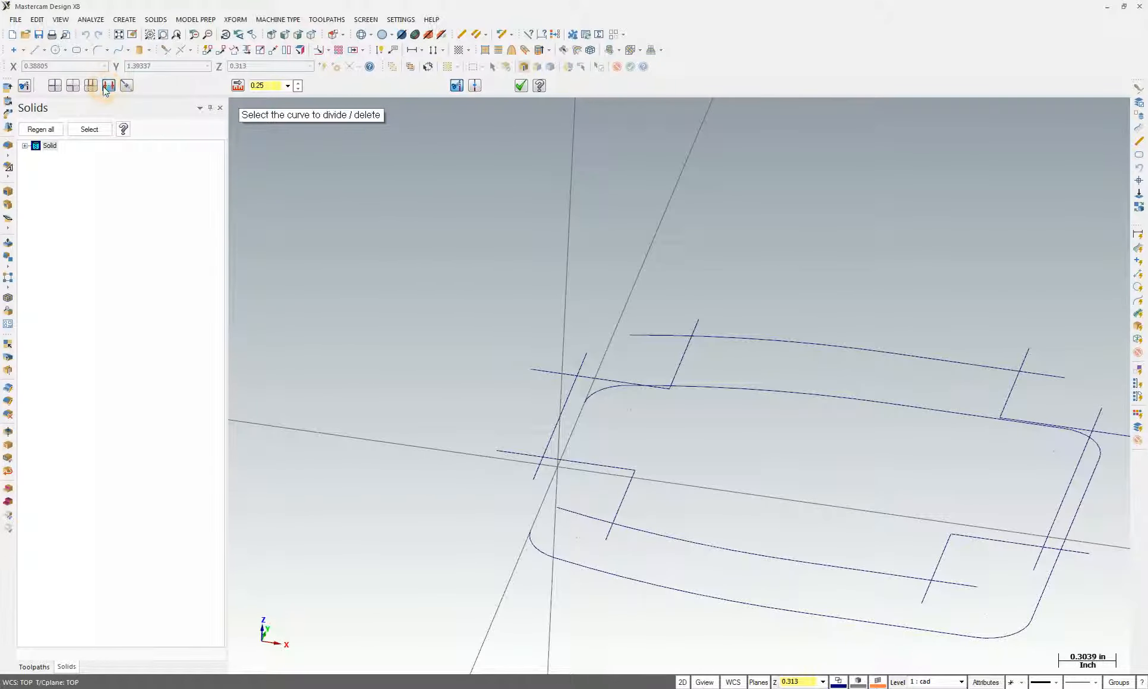
pyautogui.moveTo(697, 322); pyautogui.dragTo(1076, 545, button='middle')
pyautogui.click(1010, 362)
pyautogui.click(1083, 550)
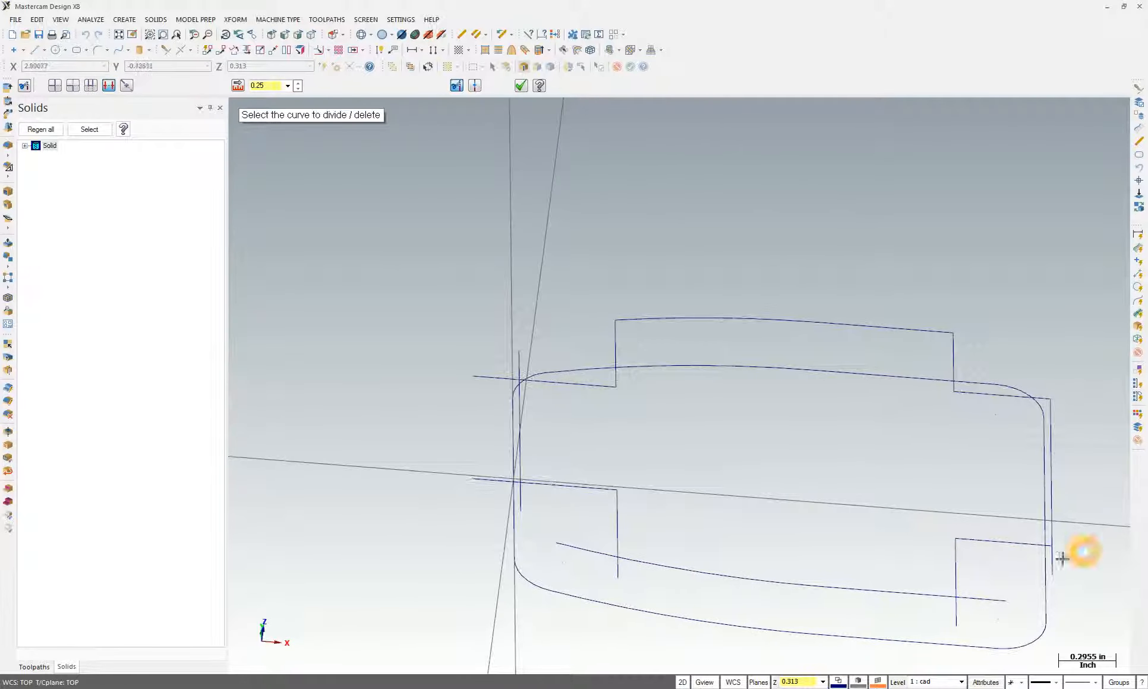
pyautogui.click(993, 599)
pyautogui.click(957, 612)
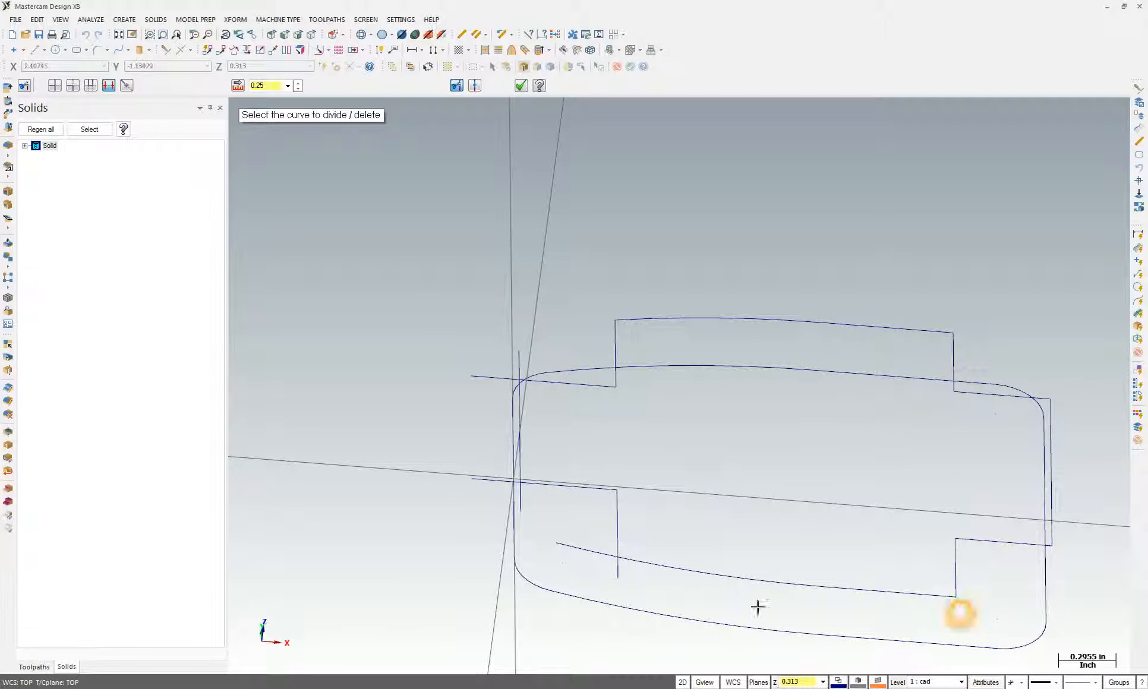
# Trim the left-side stubs and delete the stray segment, leaving a single notched boss outline
pyautogui.click(619, 571)
pyautogui.click(588, 554)
pyautogui.click(524, 505)
pyautogui.click(492, 480)
pyautogui.click(490, 379)
pyautogui.click(517, 355)
pyautogui.moveTo(518, 355); pyautogui.dragTo(591, 267, button='middle')
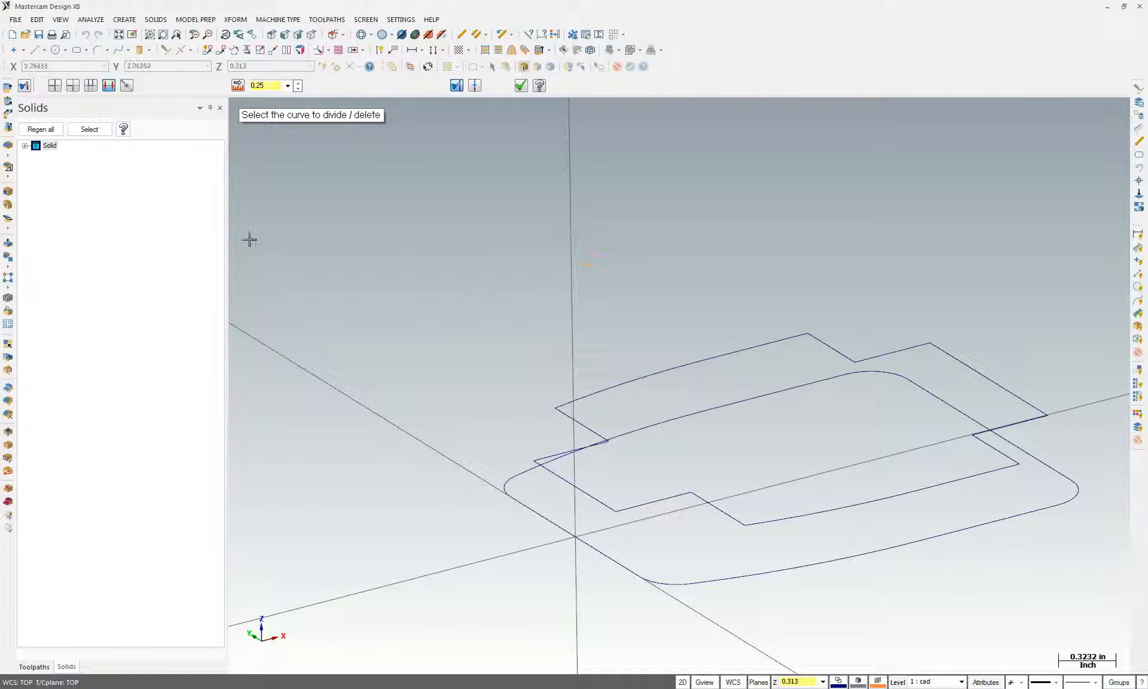
pyautogui.click(565, 479)
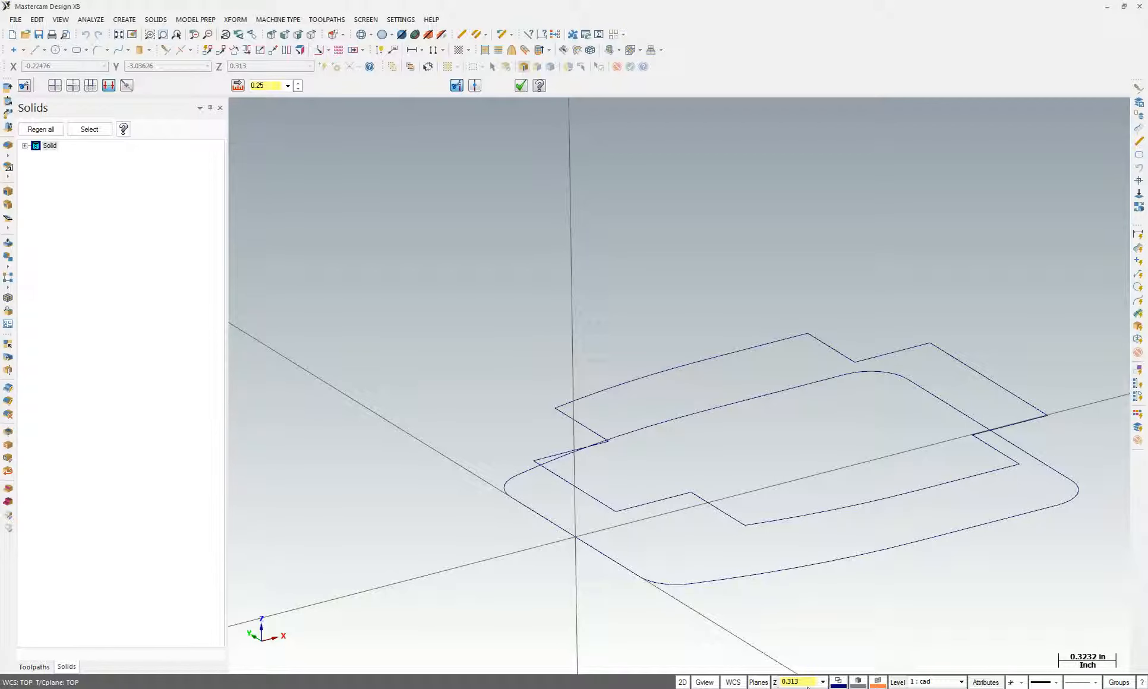
pyautogui.click(899, 682)
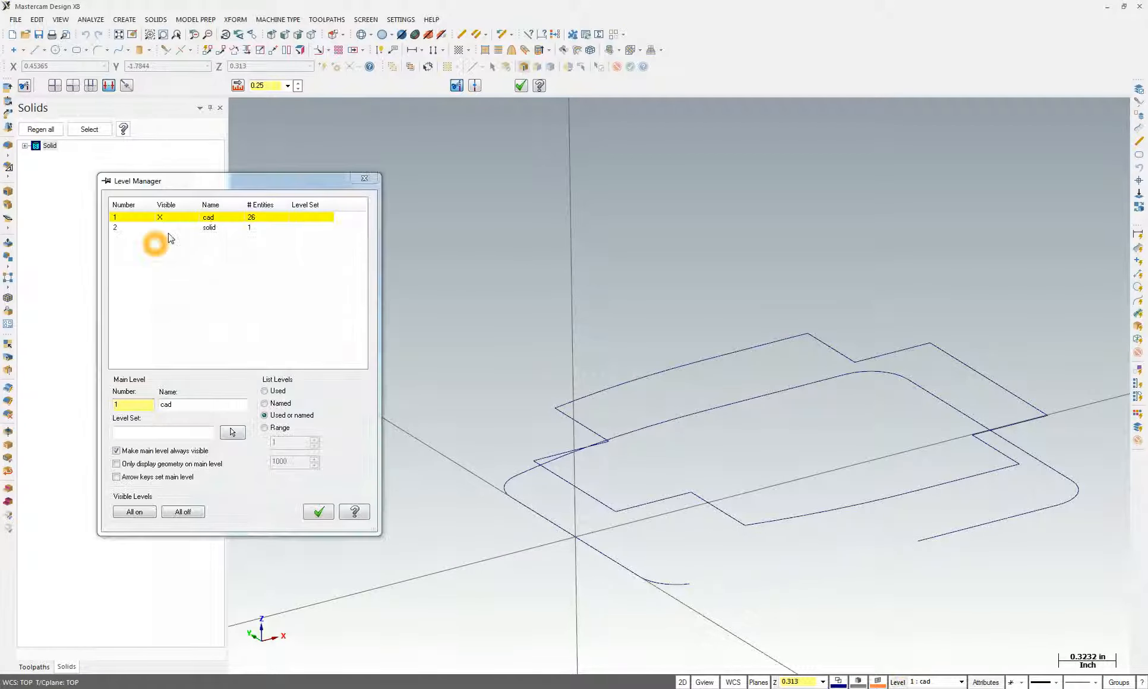
# Show level 2 'solid' again and chain the notched top outline for a new extrusion
pyautogui.click(160, 227)
pyautogui.click(309, 517)
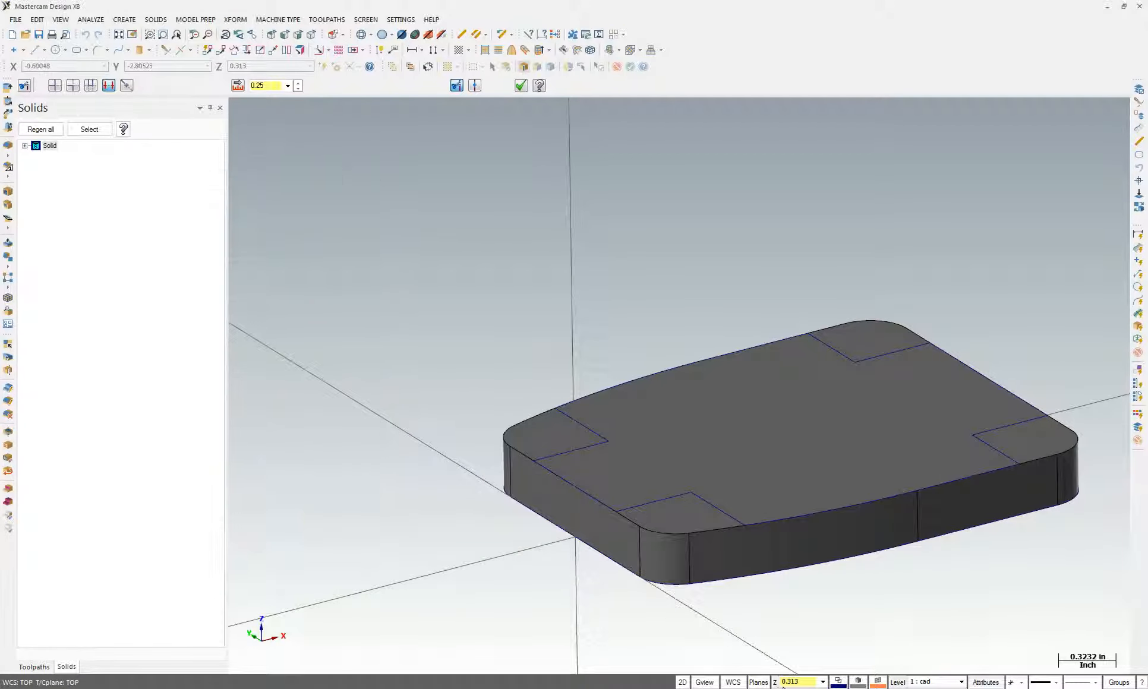
pyautogui.moveTo(423, 130); pyautogui.dragTo(112, 11, button='middle')
pyautogui.click(155, 19)
pyautogui.click(163, 31)
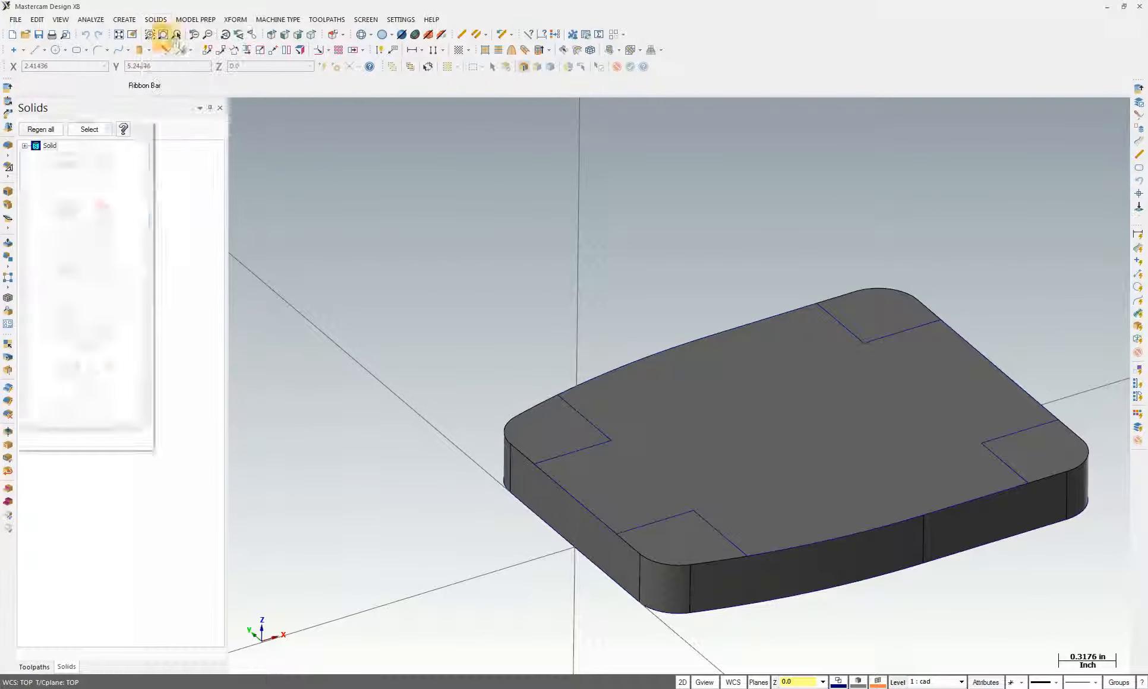
pyautogui.click(584, 420)
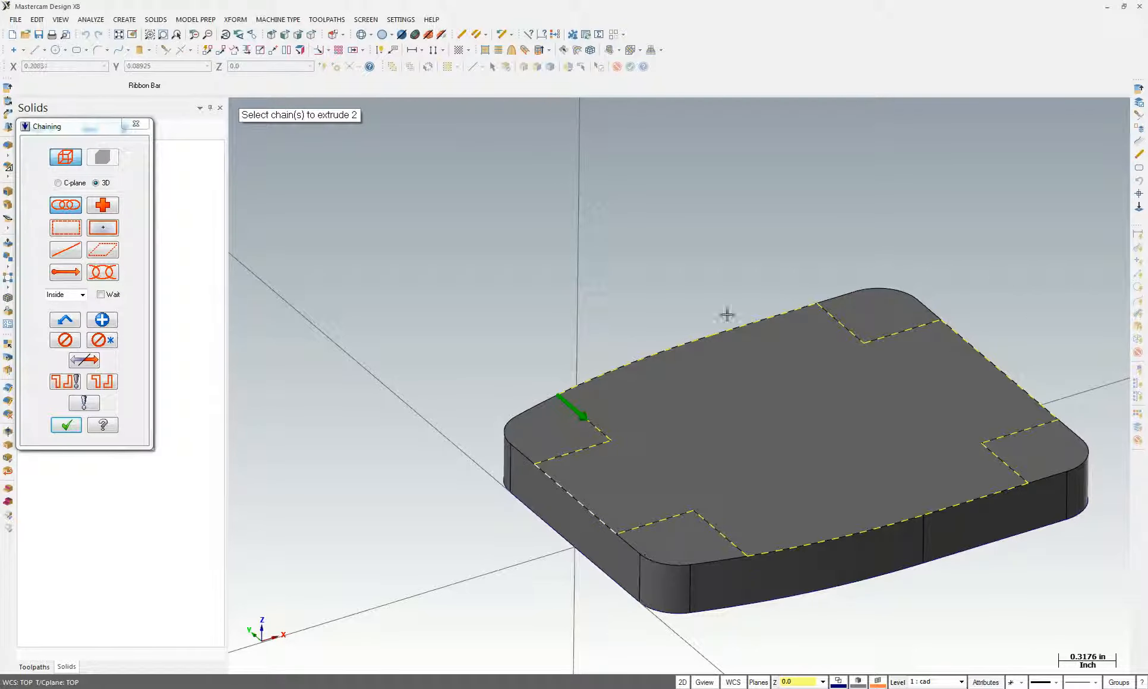
# Accept the notched outline for extrusion and select the 0.3130 distance value to replace it
pyautogui.click(65, 425)
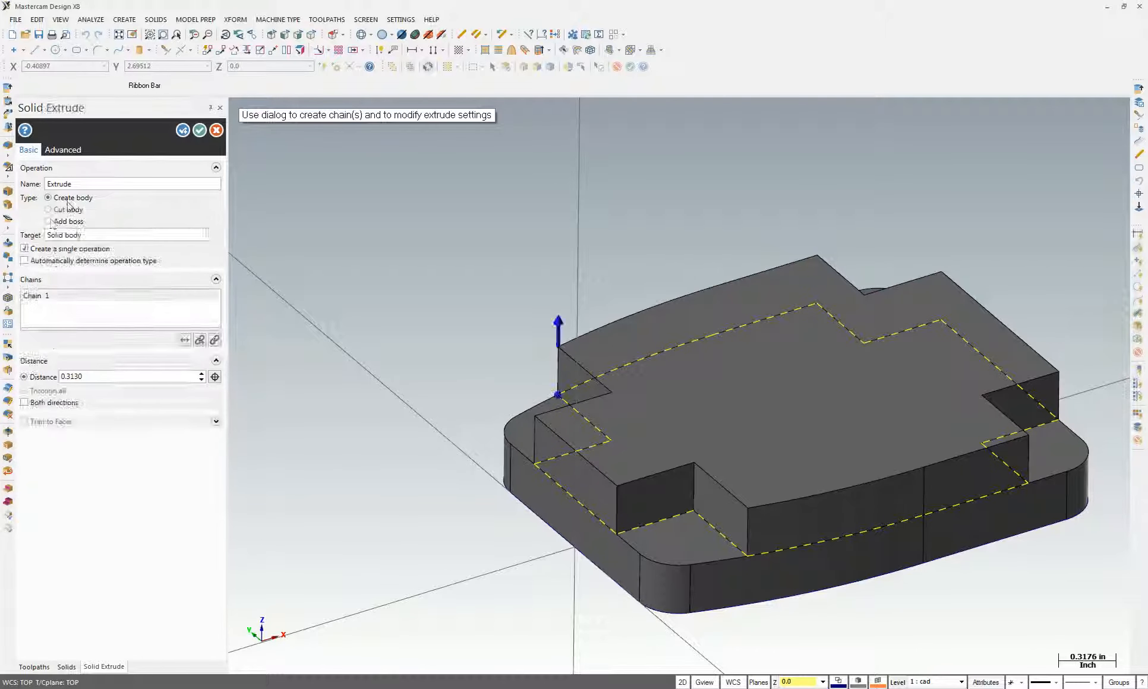
pyautogui.doubleClick(91, 380)
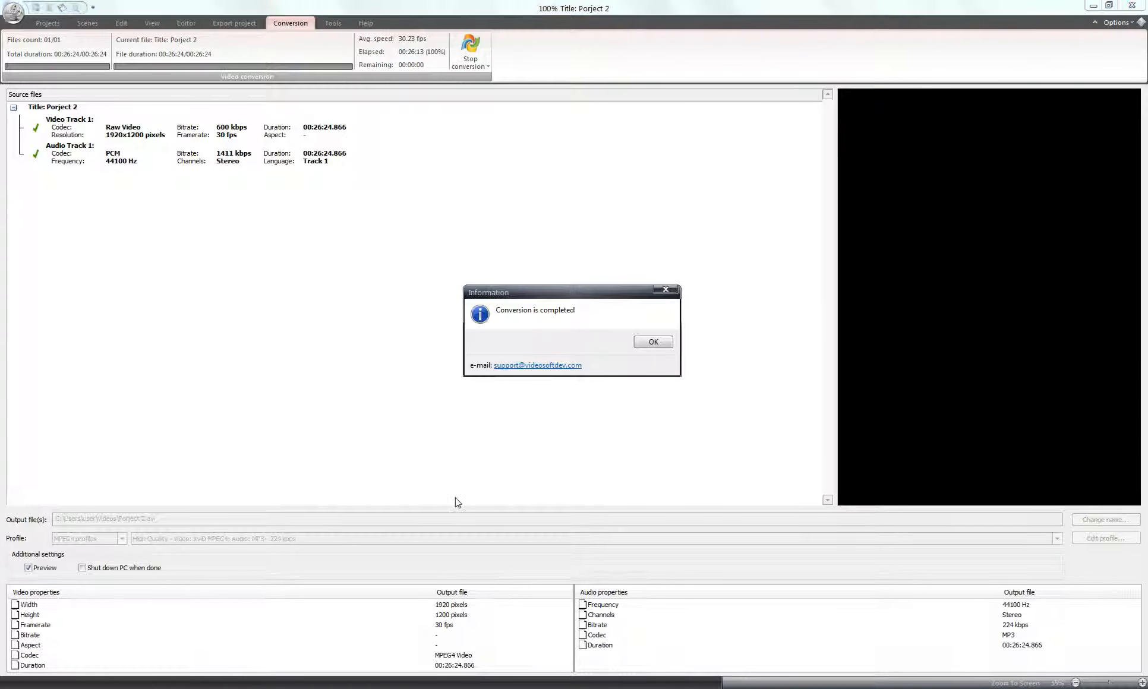
# Read the 0.938 and 0.313 heights on the Project 3 drawing to get the 0.625 boss height
pyautogui.click(653, 341)
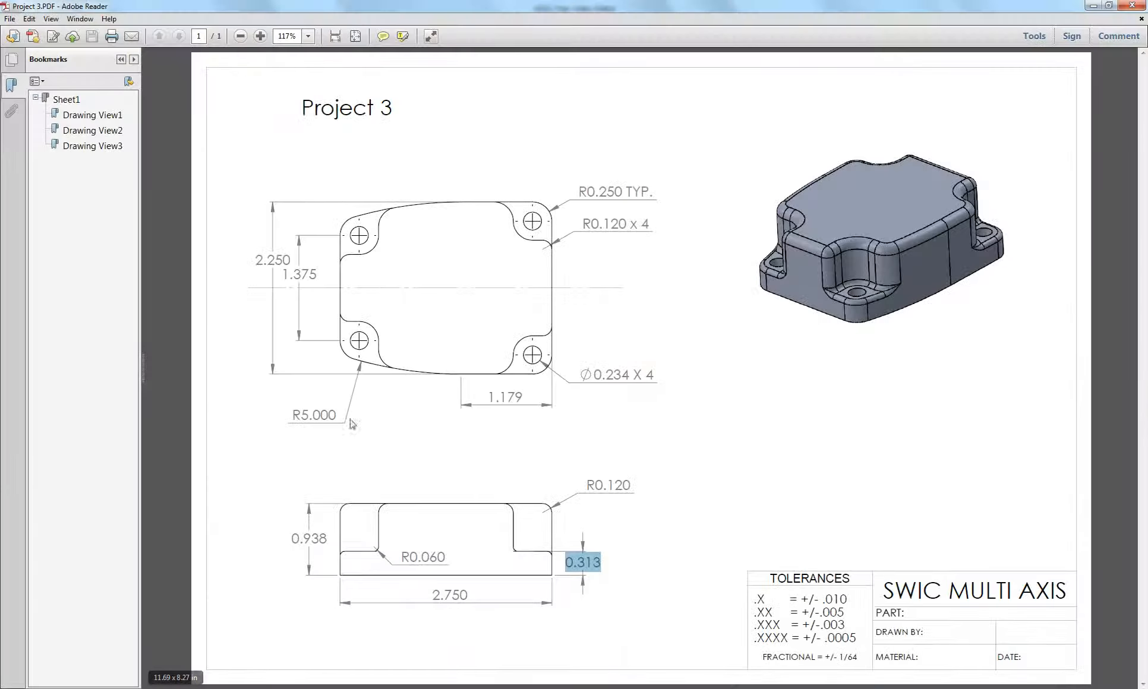
pyautogui.moveTo(304, 539); pyautogui.dragTo(335, 544)
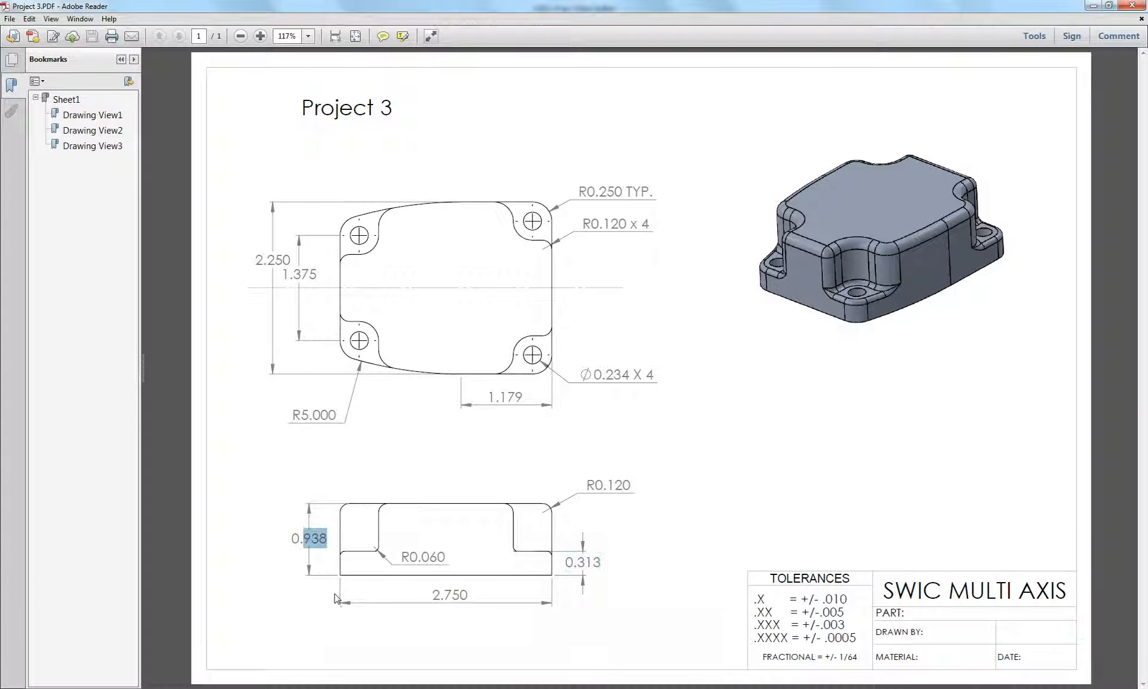
pyautogui.moveTo(579, 560); pyautogui.dragTo(599, 594)
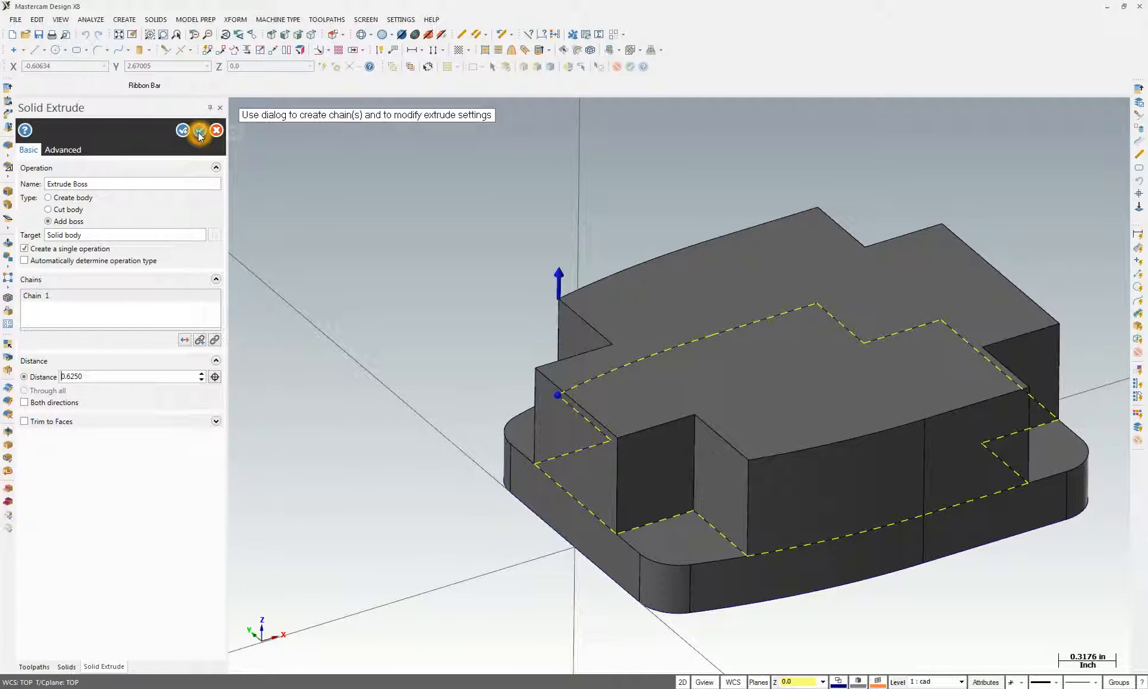
# Create the 0.625-high notched boss merged onto the plate and check the solid's history
pyautogui.click(198, 137)
pyautogui.moveTo(886, 506); pyautogui.dragTo(787, 505, button='middle')
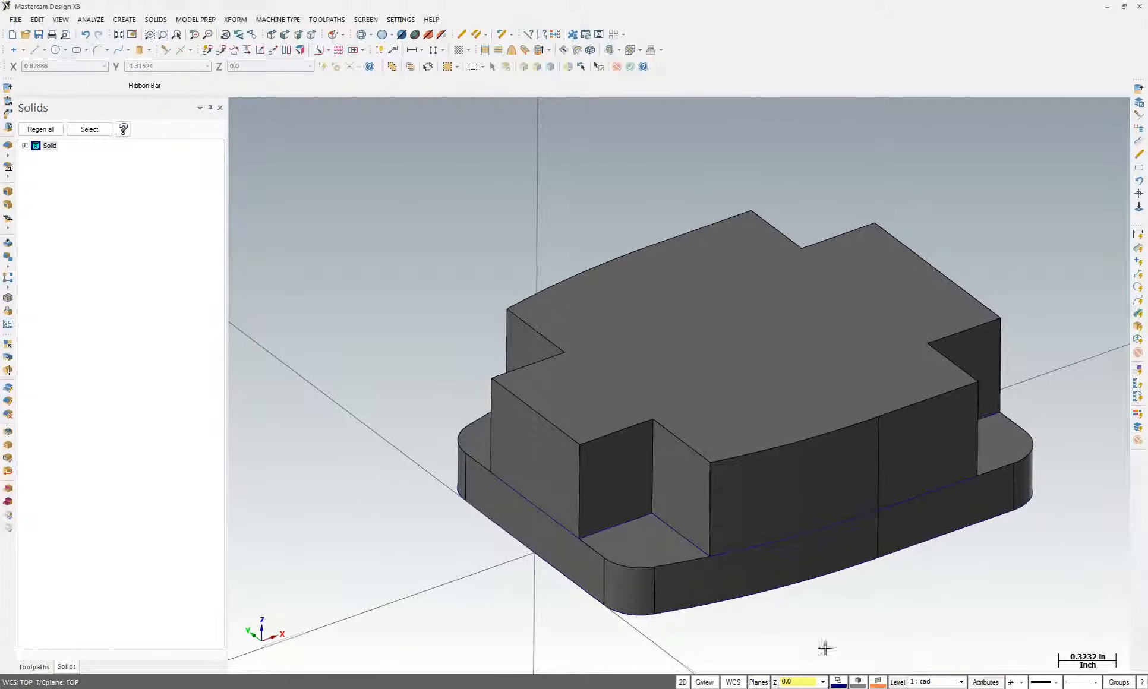
pyautogui.click(1000, 445)
pyautogui.click(638, 545)
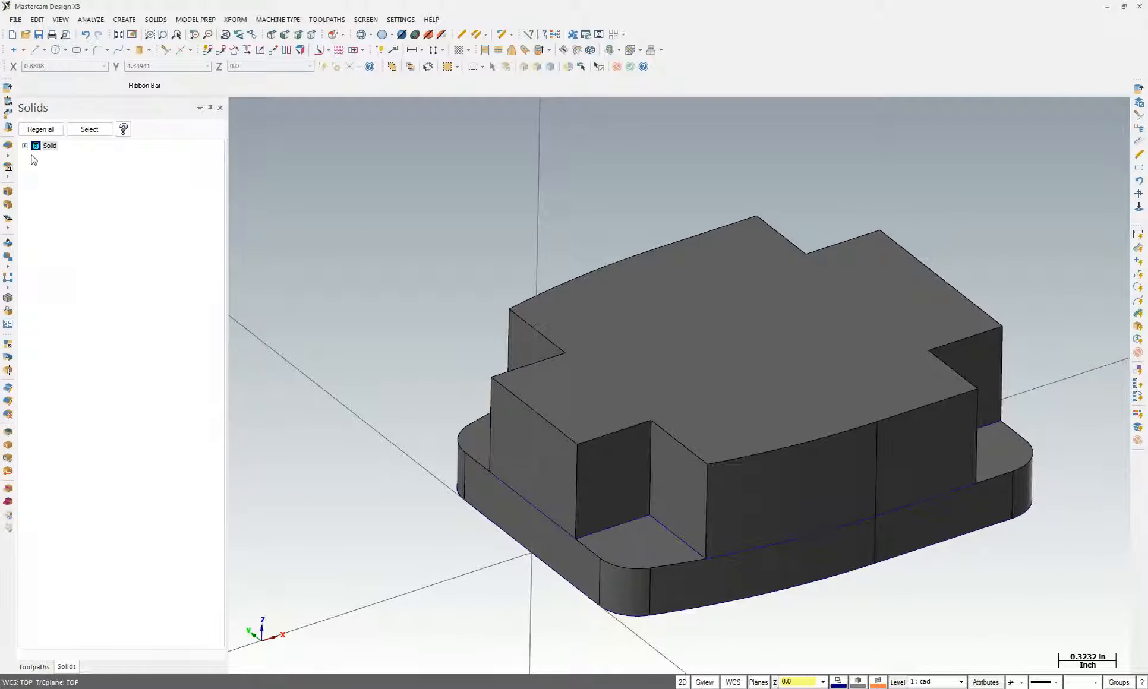
pyautogui.click(26, 146)
pyautogui.click(26, 146)
# Start a centre-point circle and confirm the 0.234 hole diameter on the Project 3 drawing
pyautogui.click(52, 51)
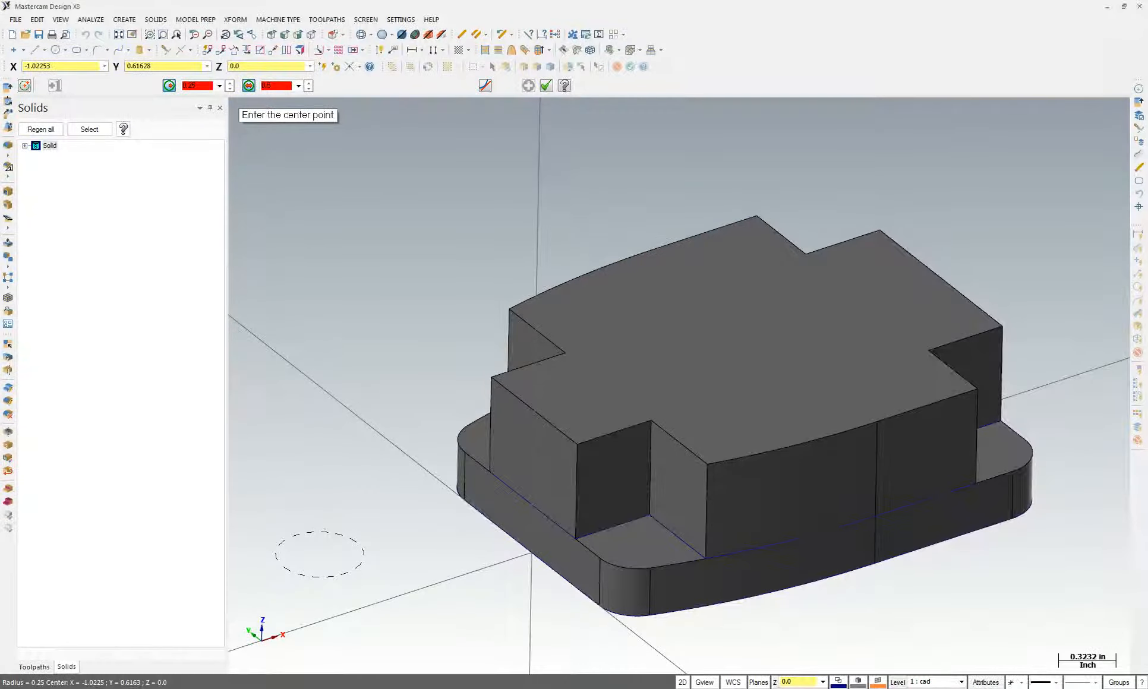
pyautogui.click(335, 688)
pyautogui.click(607, 374)
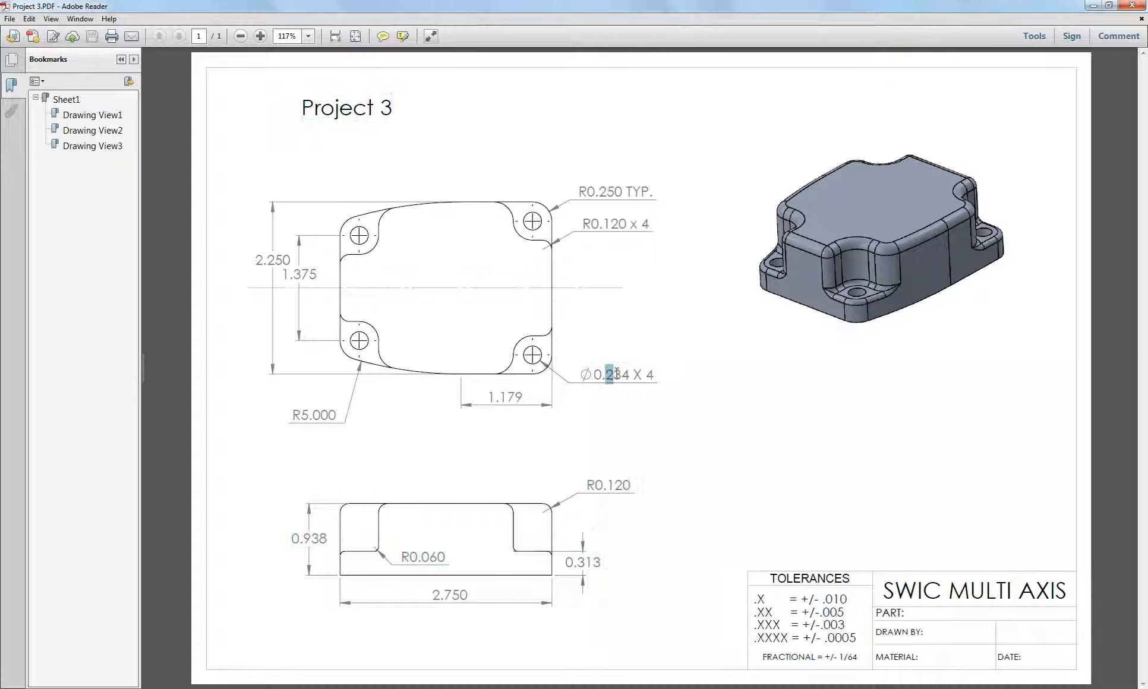
pyautogui.hotkey('alt', 'Tab')
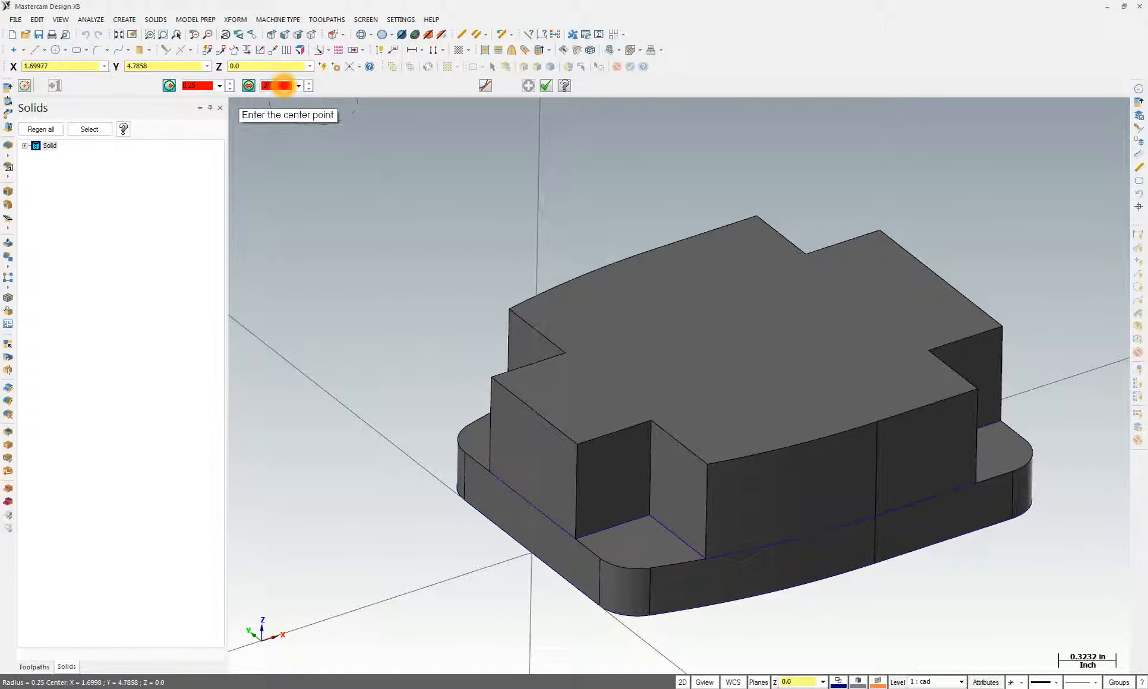
# Enable Arc Center snapping and place hole circles on the plate's corner arc centres
pyautogui.rightClick(419, 333)
pyautogui.click(453, 469)
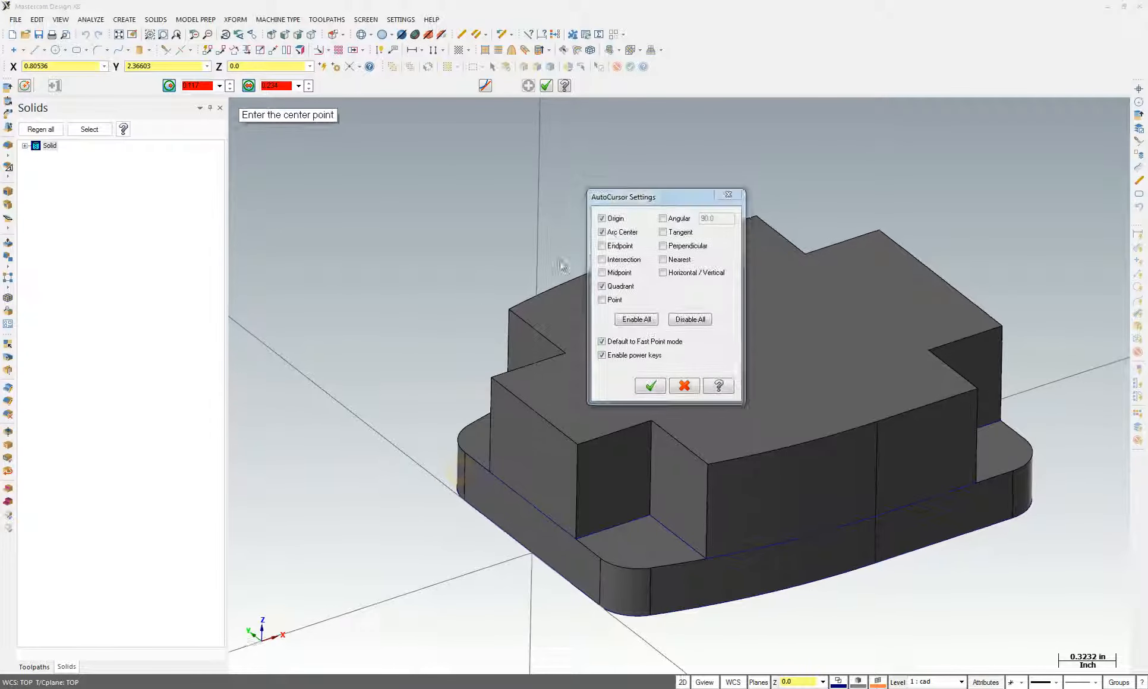
pyautogui.click(650, 386)
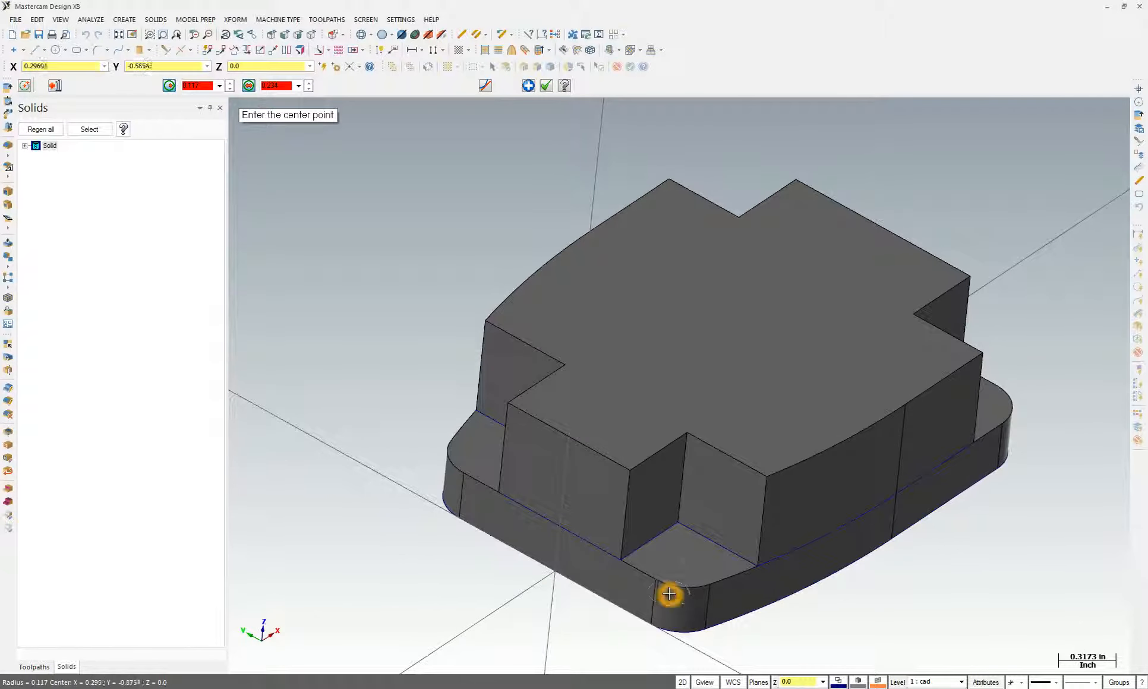
pyautogui.moveTo(679, 592); pyautogui.dragTo(728, 432, button='middle')
pyautogui.click(729, 430)
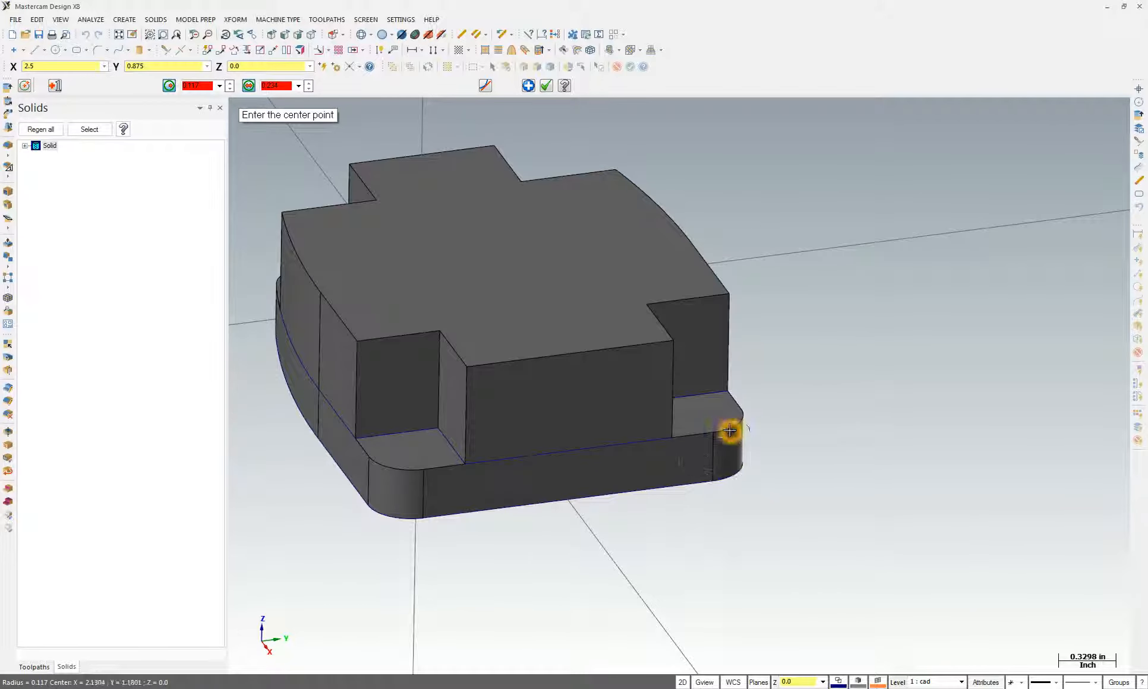
pyautogui.moveTo(718, 426); pyautogui.dragTo(681, 404, button='middle')
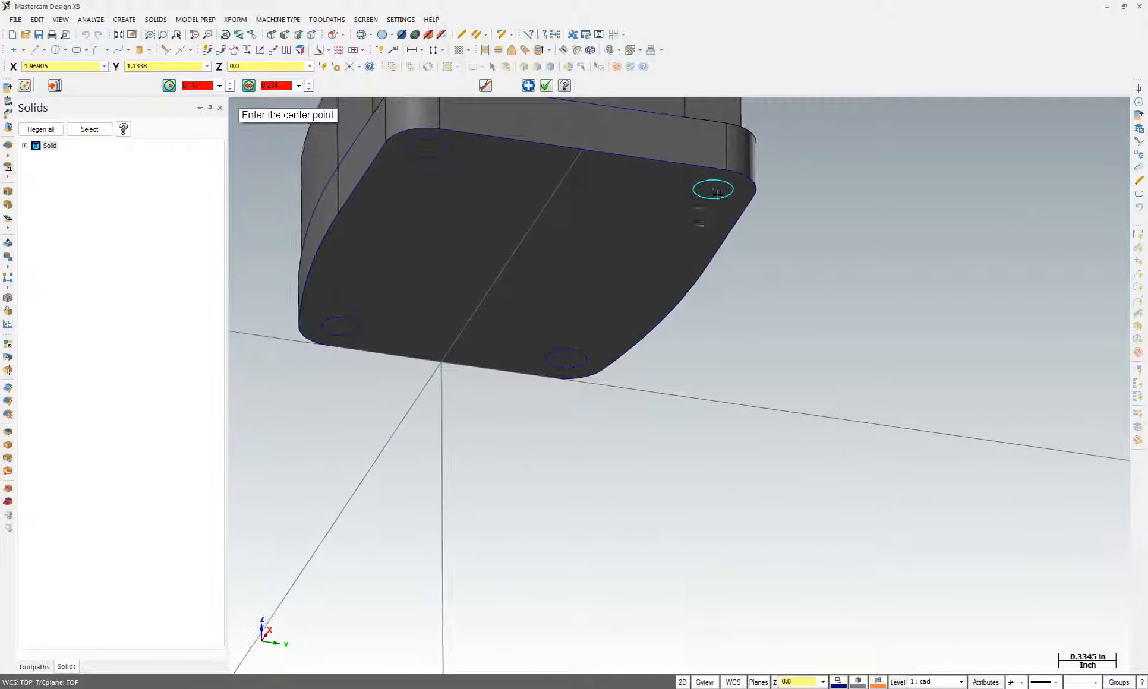
pyautogui.moveTo(771, 547); pyautogui.dragTo(773, 546, button='middle')
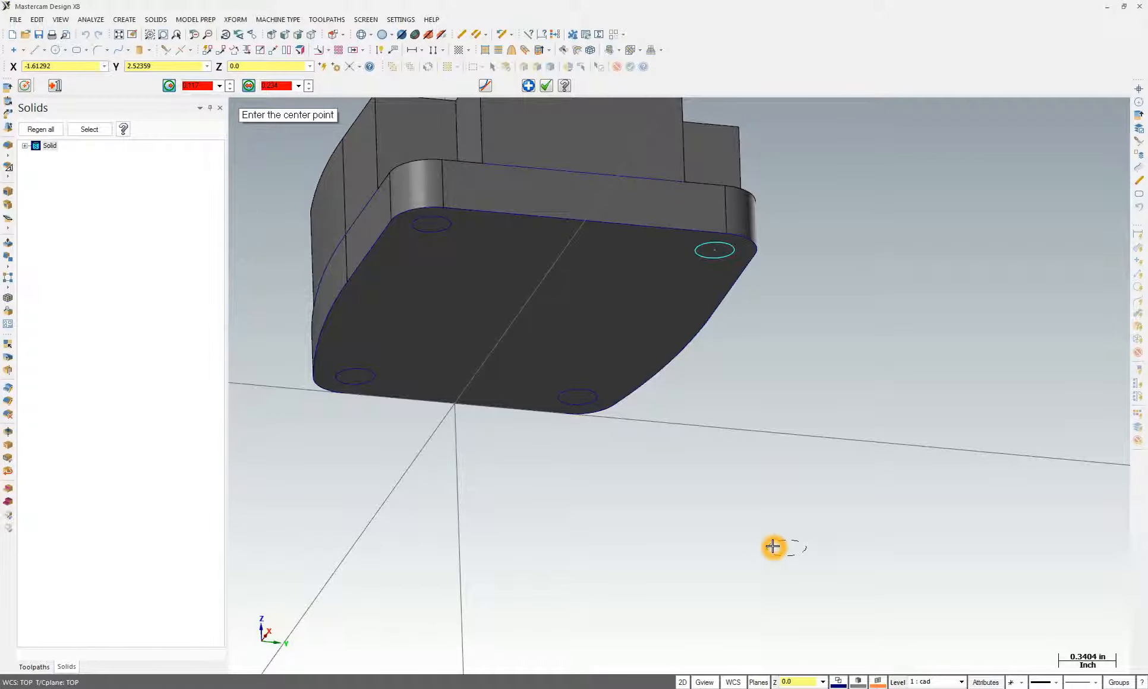
pyautogui.press('Escape')
# Start a solid extrude and chain the four corner circles
pyautogui.click(155, 20)
pyautogui.click(169, 33)
pyautogui.click(443, 239)
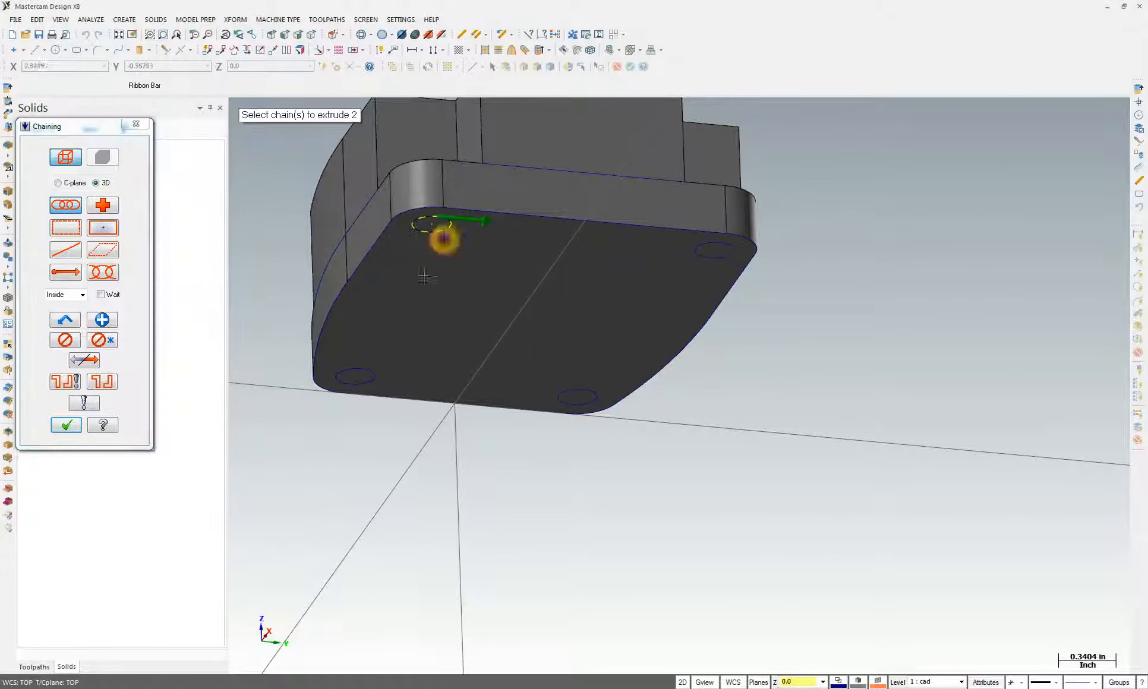
pyautogui.click(377, 375)
pyautogui.click(579, 394)
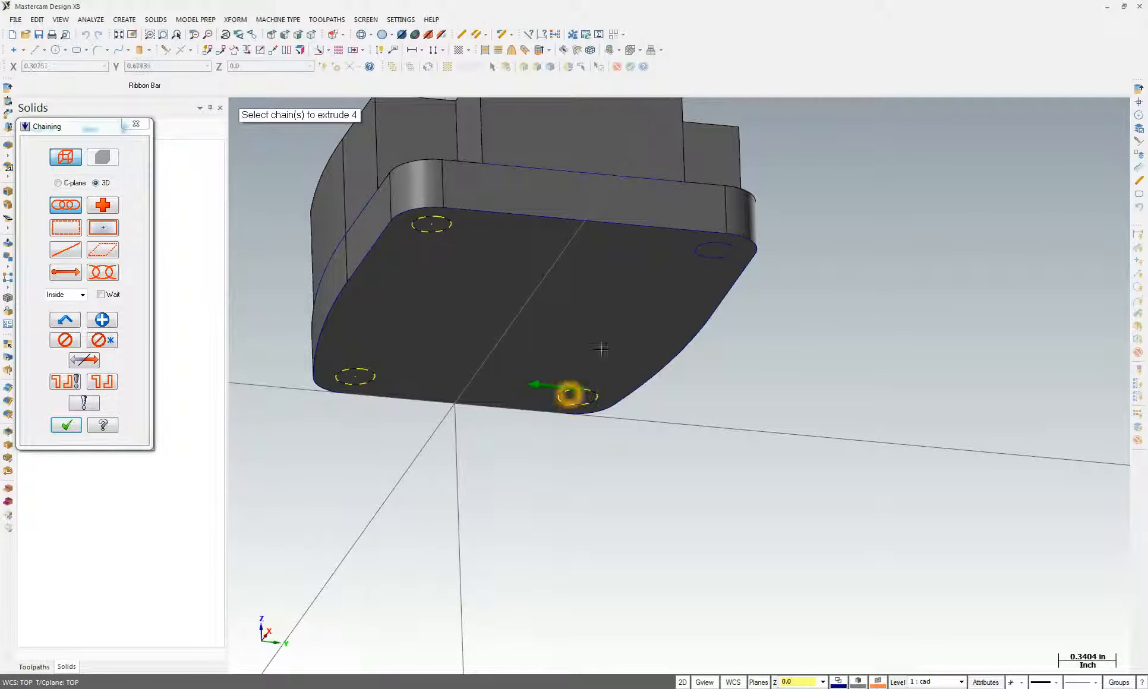
pyautogui.click(697, 248)
pyautogui.moveTo(698, 250); pyautogui.dragTo(813, 438, button='middle')
pyautogui.scroll(-1, 813, 439)
pyautogui.click(68, 428)
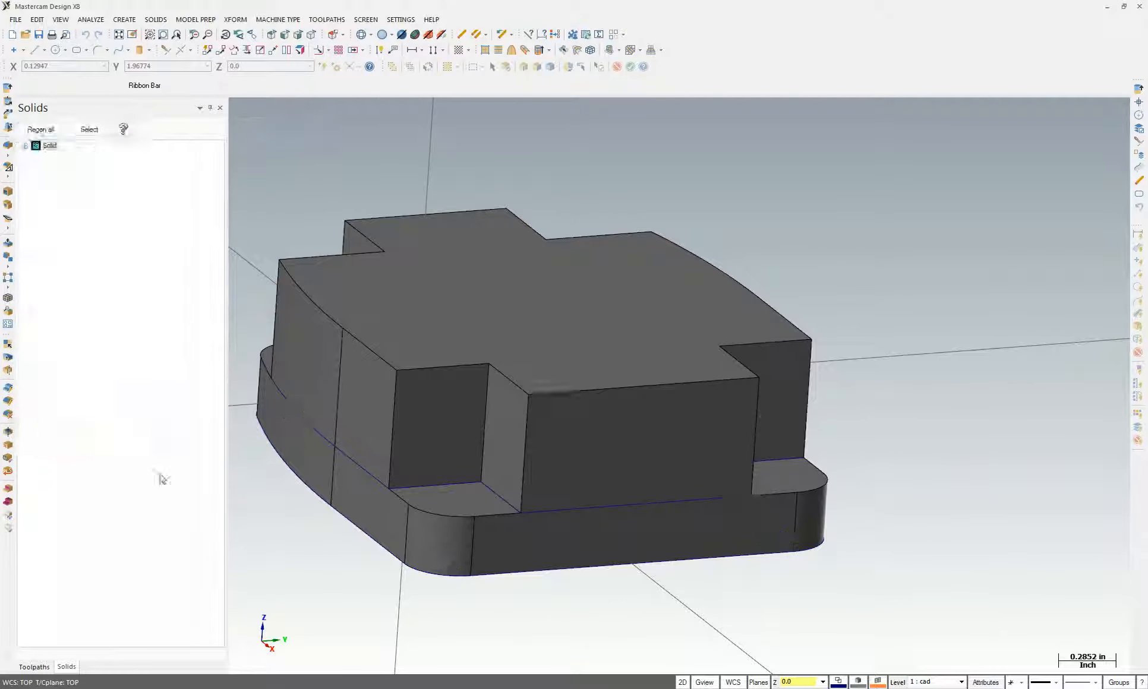
# Set the extrusion to Cut body with Through all to cut the four corner holes
pyautogui.moveTo(792, 432); pyautogui.dragTo(792, 319, button='middle')
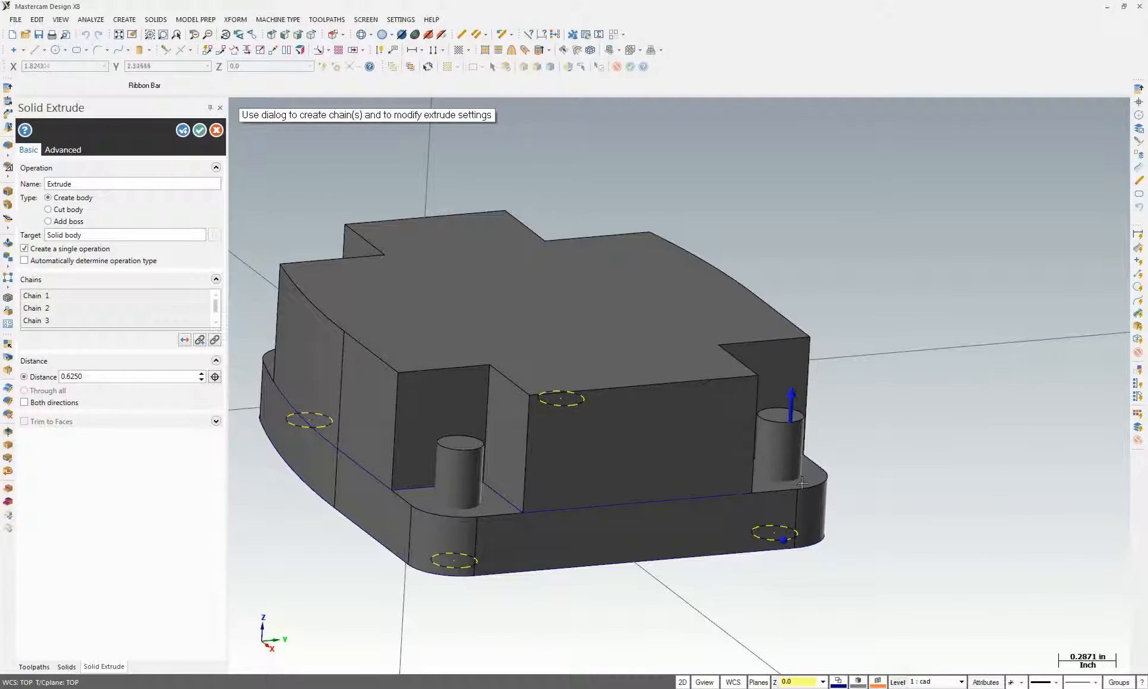
pyautogui.click(48, 209)
pyautogui.click(36, 391)
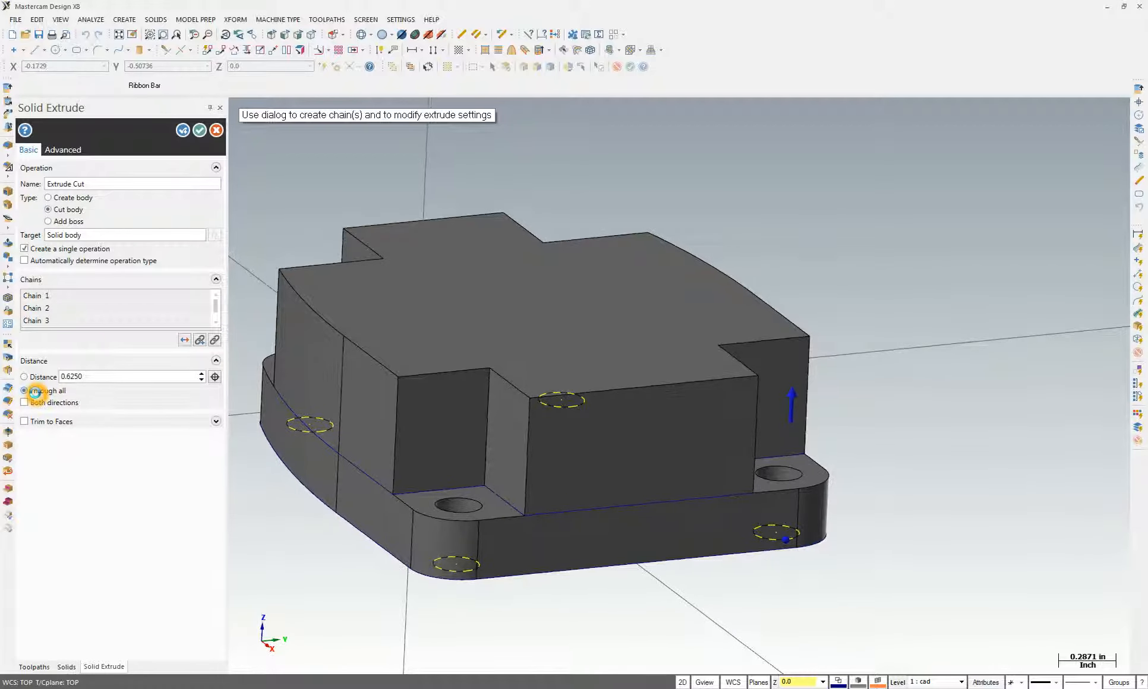
pyautogui.click(201, 132)
pyautogui.moveTo(648, 535); pyautogui.dragTo(645, 658, button='middle')
pyautogui.scroll(-2, 658, 646)
pyautogui.scroll(-2, 645, 658)
pyautogui.moveTo(789, 535); pyautogui.dragTo(897, 661, button='middle')
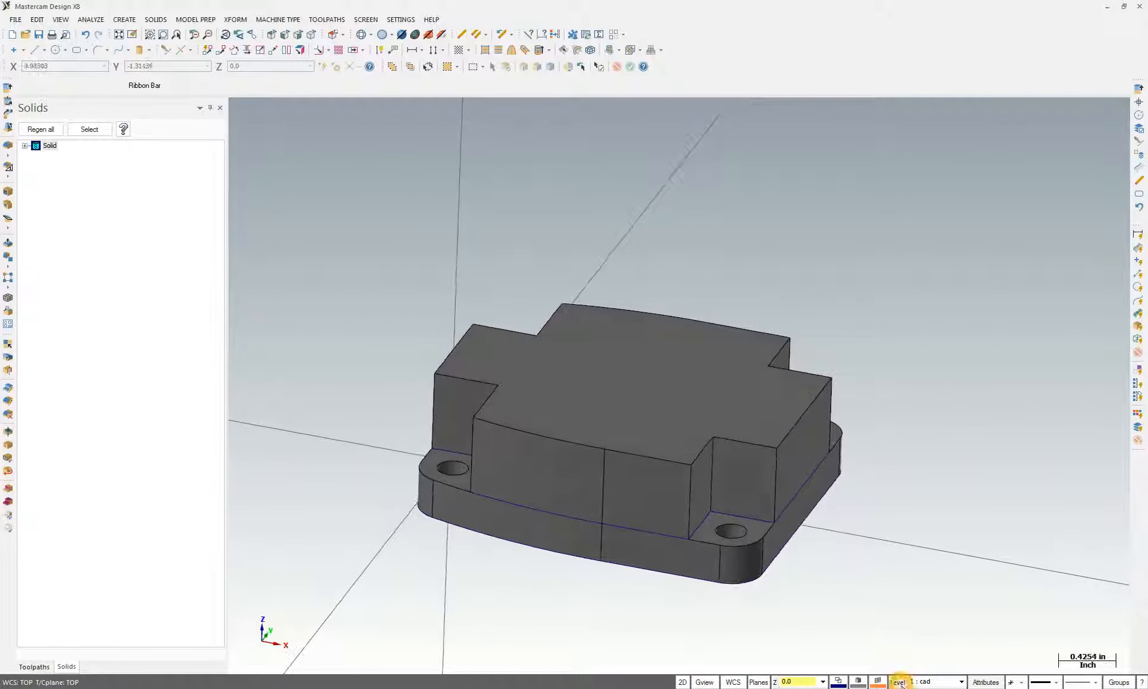
# Make level 2 'solid' the main level and hide the cad wireframe level 1
pyautogui.click(881, 685)
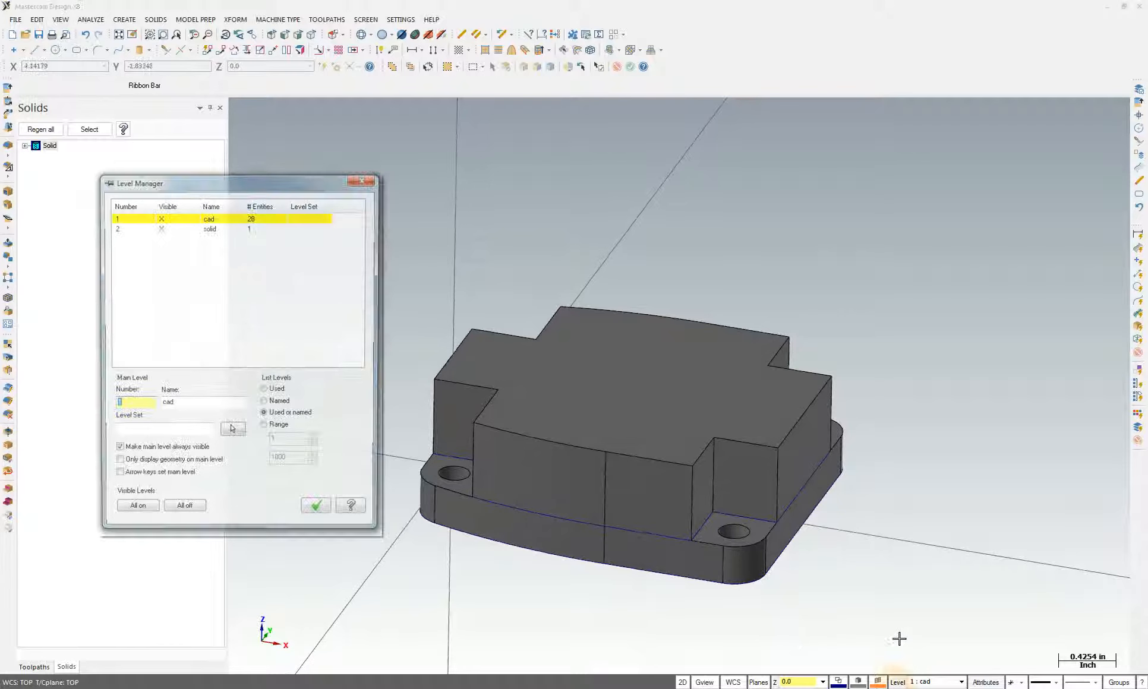
pyautogui.click(144, 230)
pyautogui.click(167, 218)
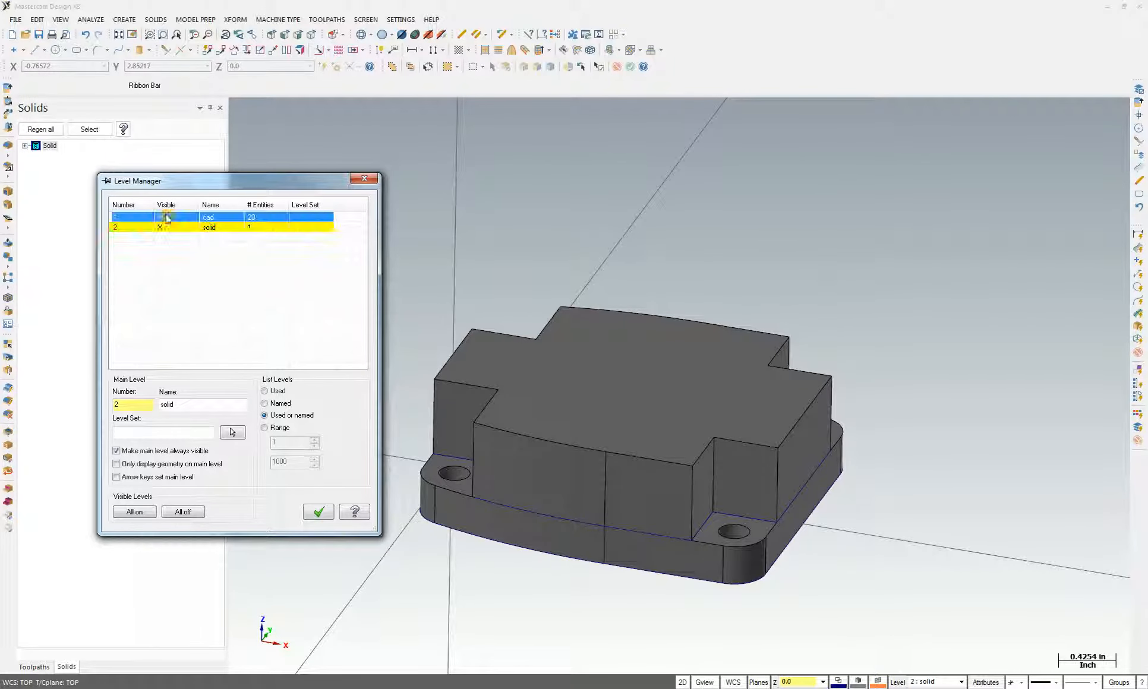
pyautogui.click(324, 514)
pyautogui.moveTo(382, 543); pyautogui.dragTo(664, 495, button='middle')
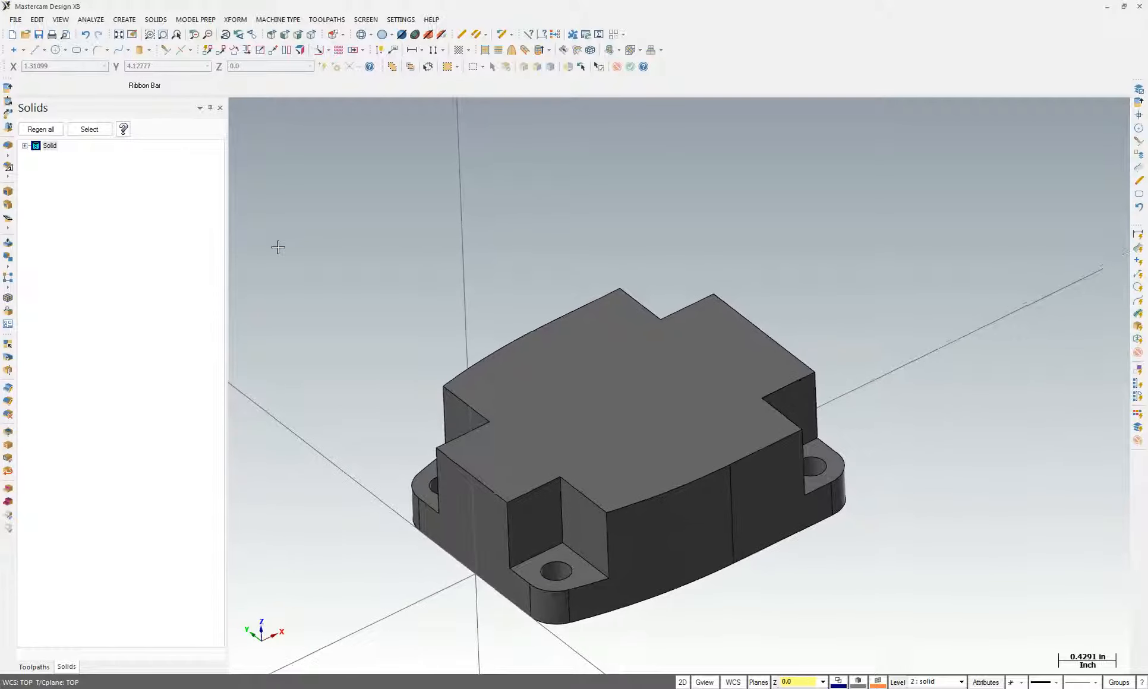
pyautogui.click(160, 19)
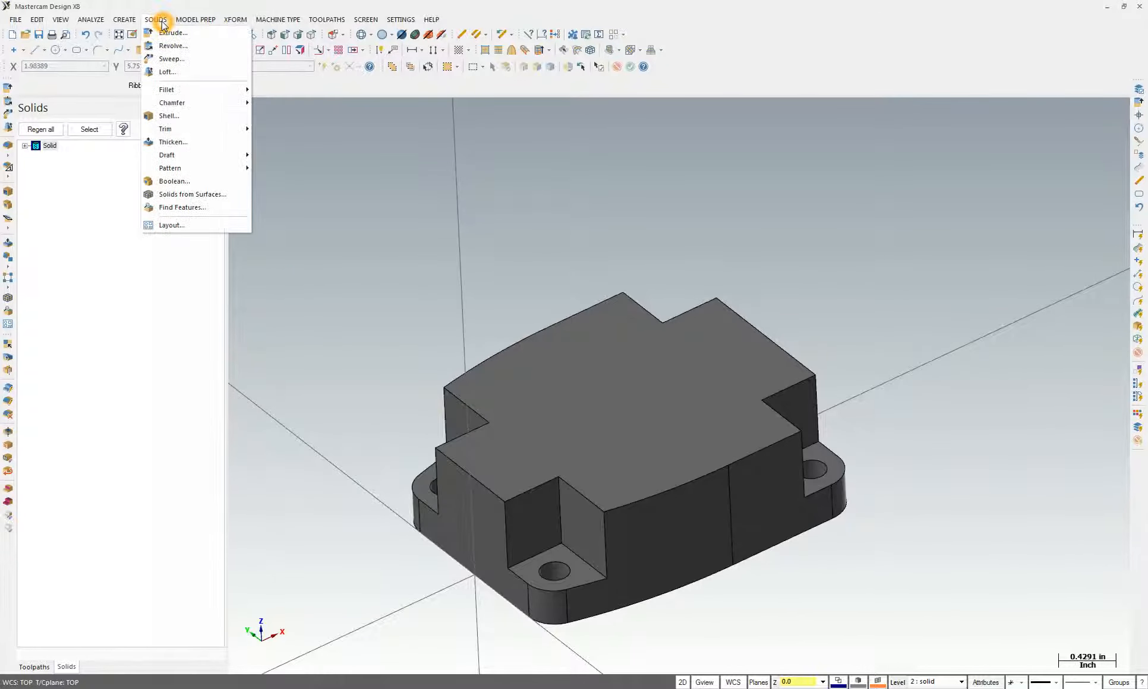
pyautogui.moveTo(169, 89)
pyautogui.click(279, 89)
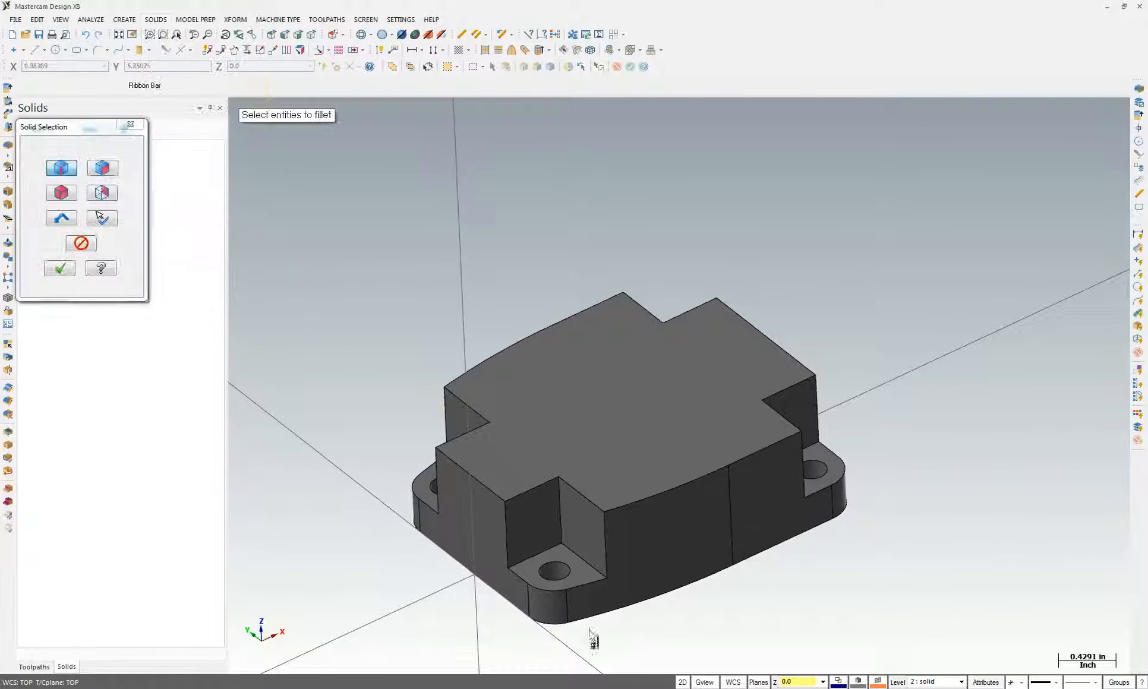
pyautogui.moveTo(599, 542); pyautogui.dragTo(611, 512, button='middle')
pyautogui.click(647, 476)
pyautogui.moveTo(647, 476); pyautogui.dragTo(500, 361, button='middle')
pyautogui.click(473, 314)
pyautogui.click(493, 313)
pyautogui.moveTo(493, 313); pyautogui.dragTo(644, 373, button='middle')
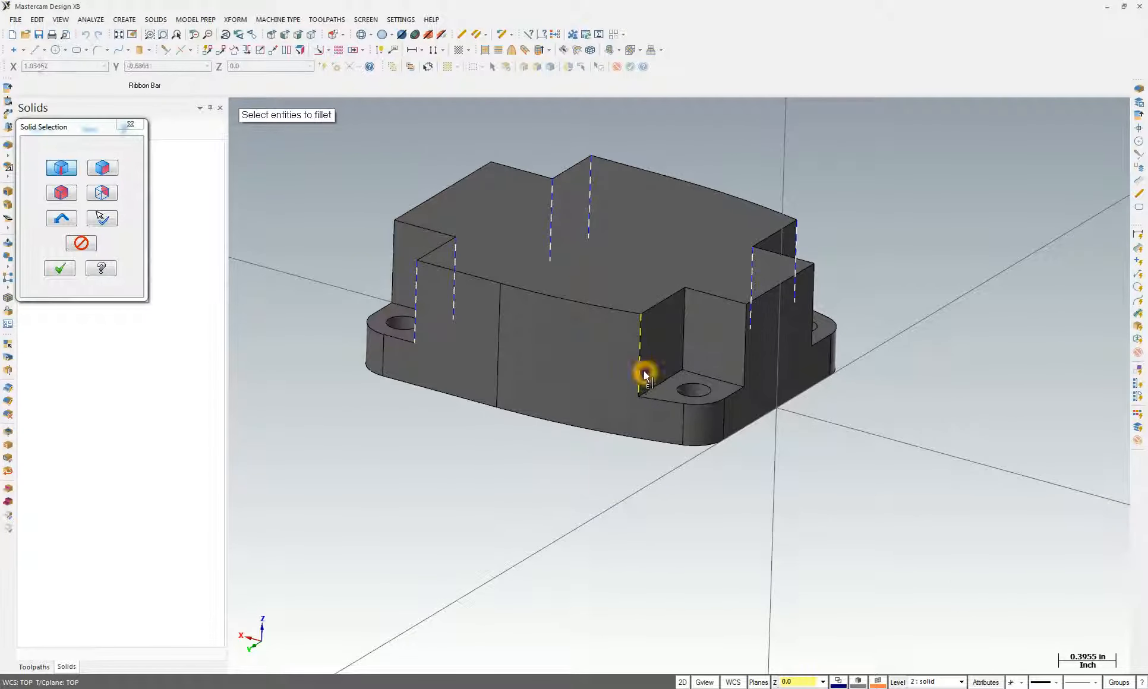
pyautogui.click(684, 344)
pyautogui.click(60, 269)
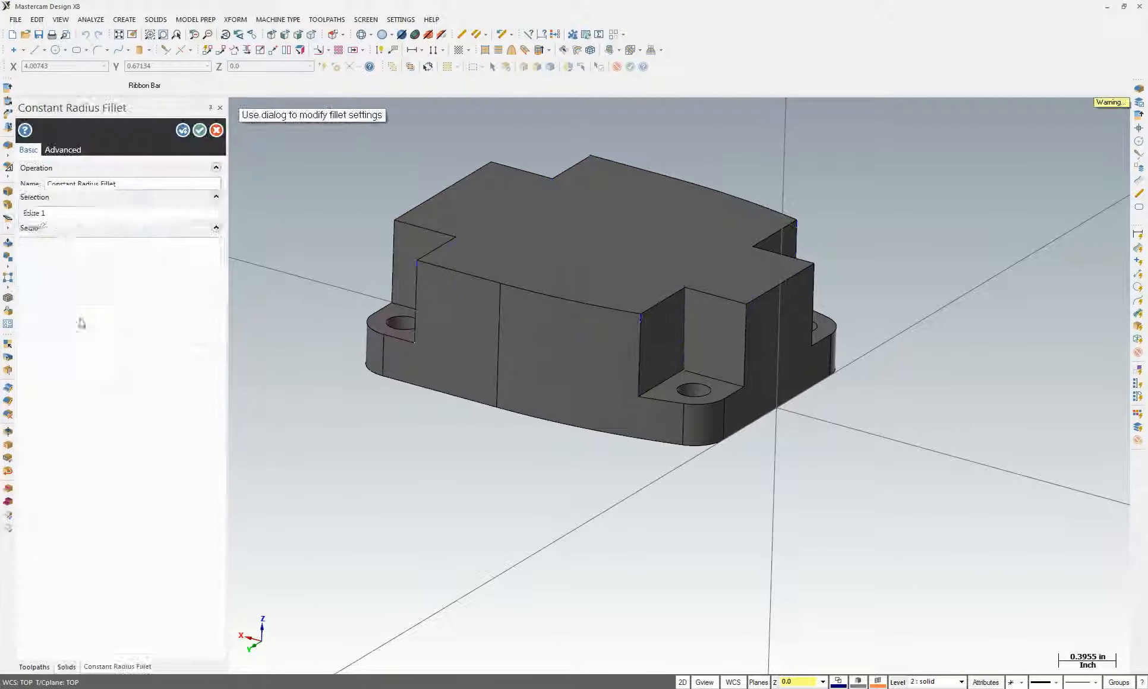
pyautogui.moveTo(1022, 171); pyautogui.dragTo(1012, 197, button='middle')
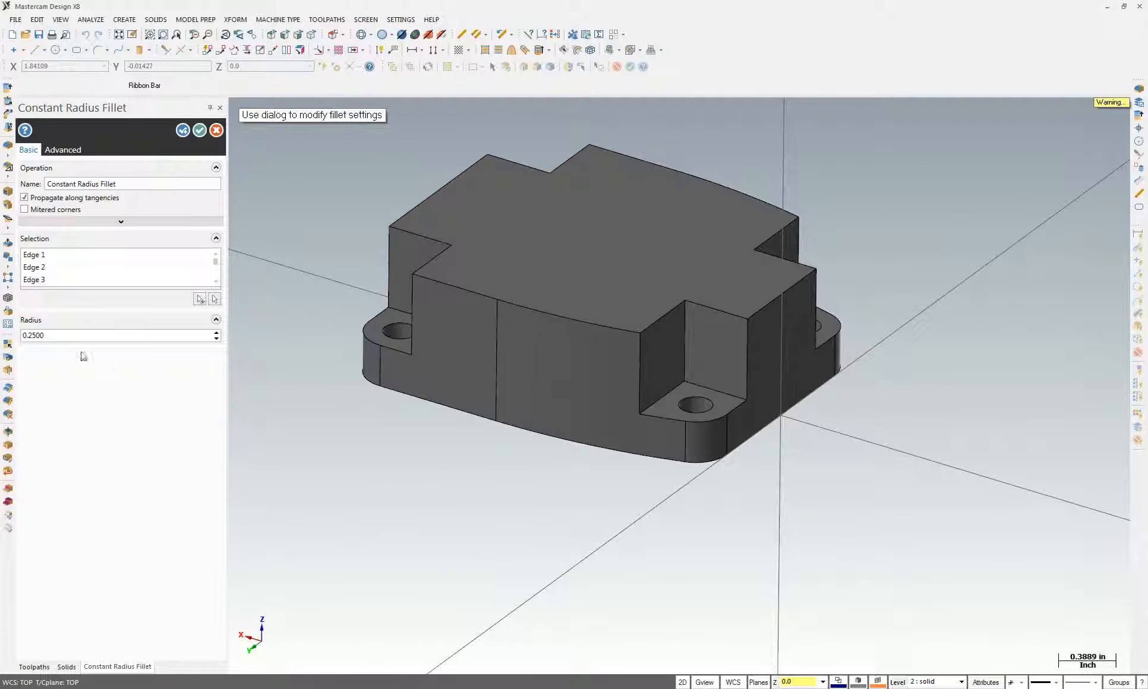
pyautogui.moveTo(58, 335); pyautogui.dragTo(10, 351)
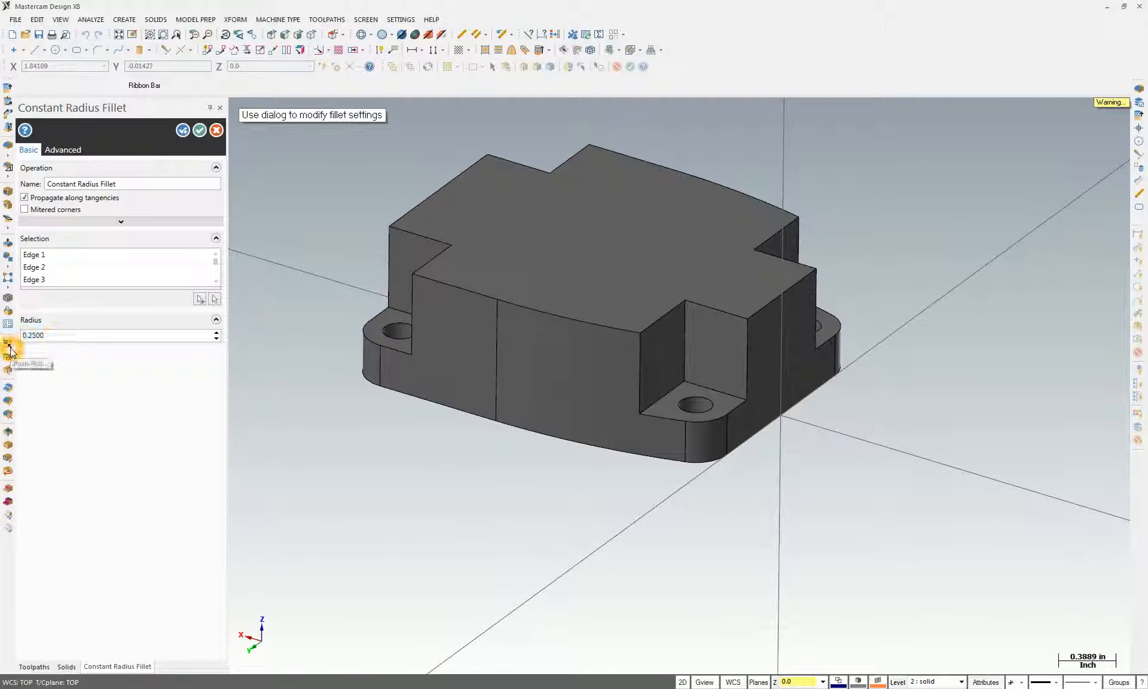
pyautogui.click(199, 130)
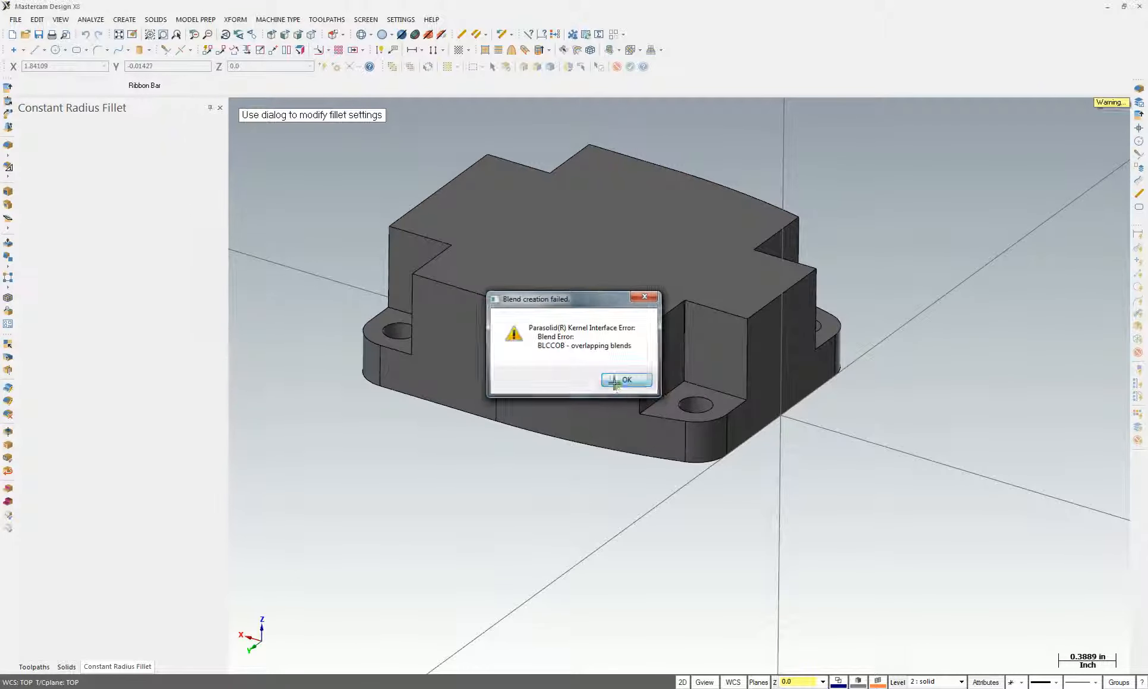
pyautogui.click(618, 383)
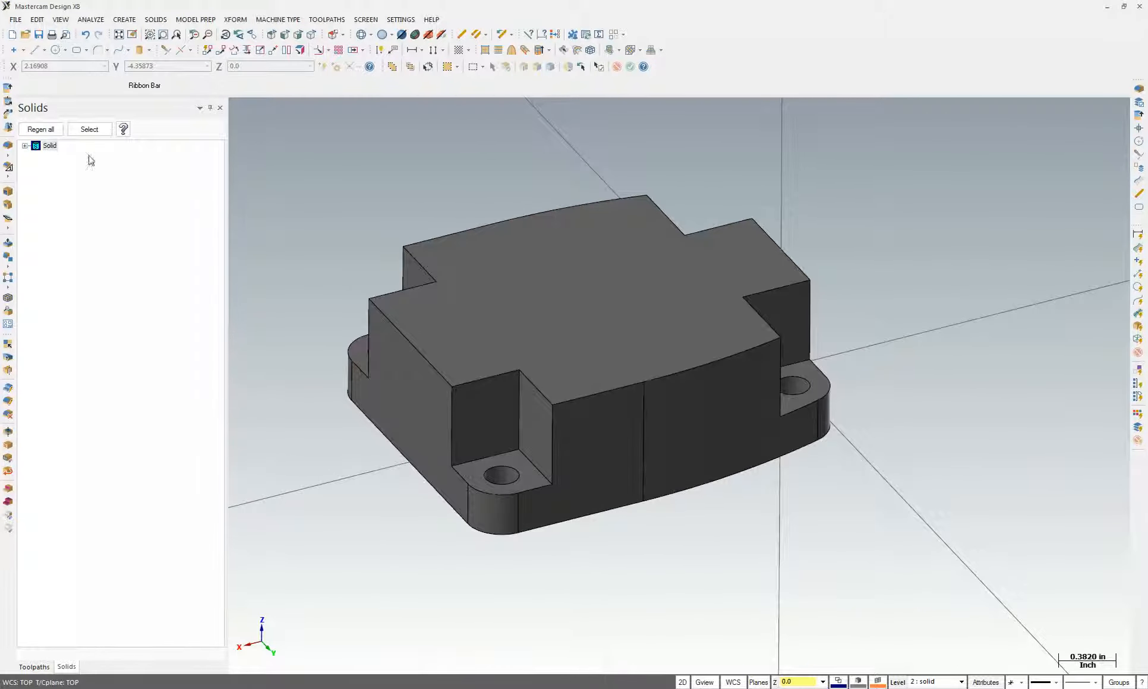
# Start a Constant Radius Fillet and select the four concave notch edges of the boss
pyautogui.click(155, 20)
pyautogui.moveTo(180, 87)
pyautogui.click(297, 87)
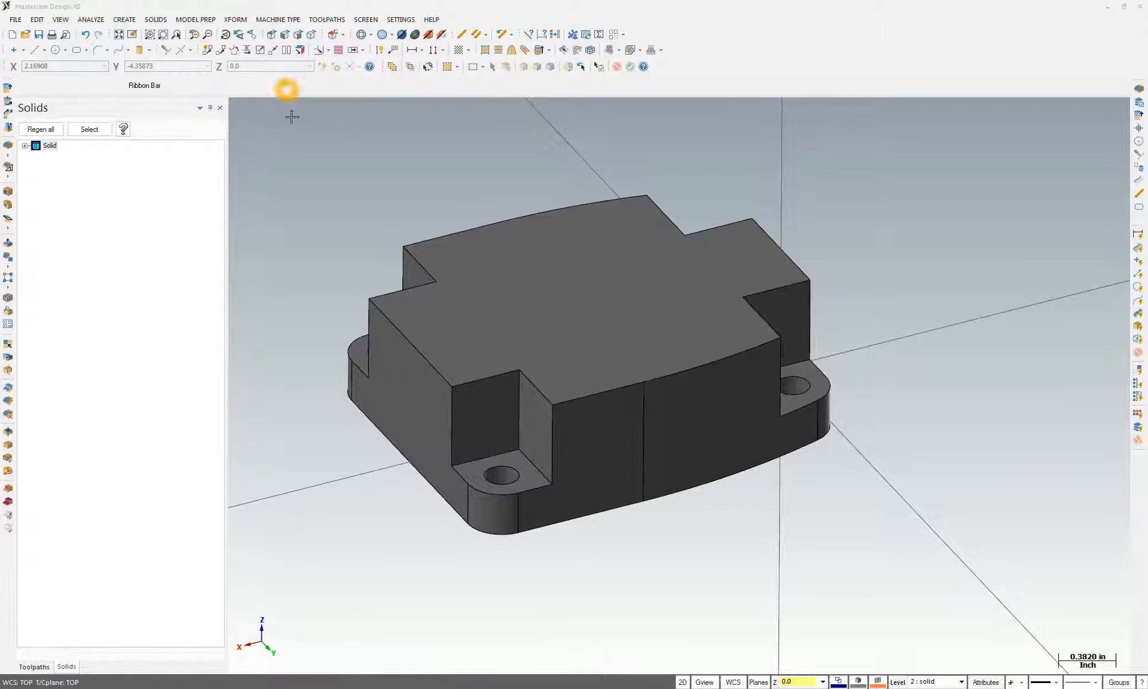
pyautogui.click(523, 443)
pyautogui.moveTo(525, 430); pyautogui.dragTo(569, 429, button='middle')
pyautogui.click(663, 376)
pyautogui.scroll(1, 776, 451)
pyautogui.click(811, 447)
pyautogui.click(564, 430)
pyautogui.click(60, 268)
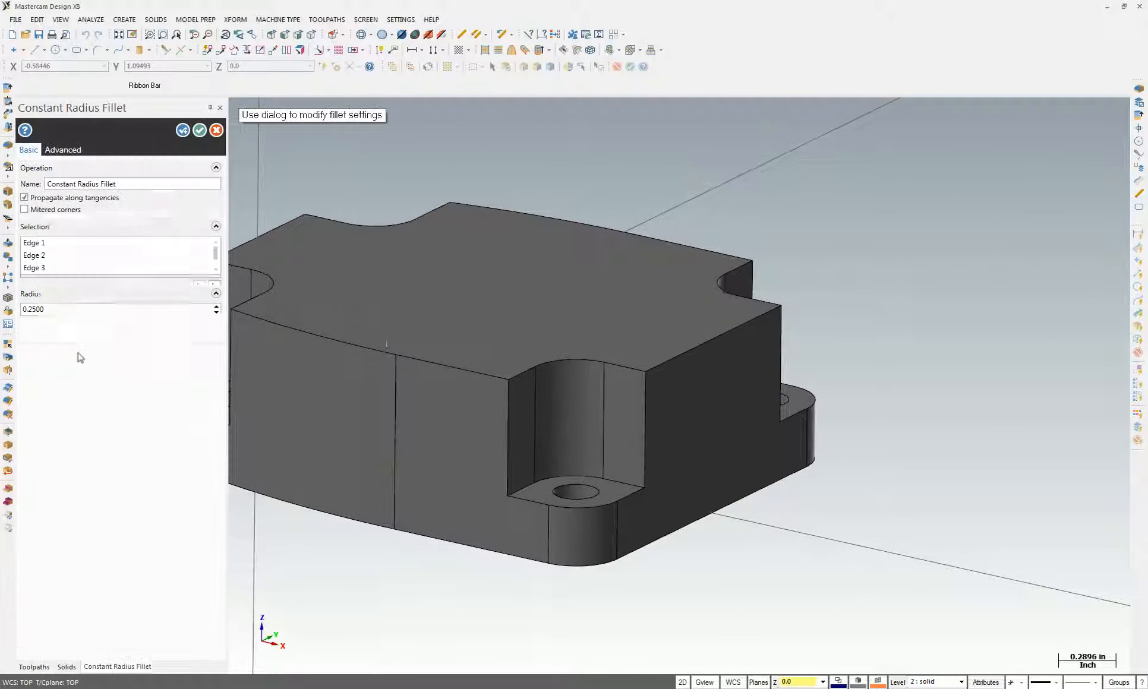
# Apply the fillet at 0.2500 radius and compare the part against the Project 3 drawing
pyautogui.click(72, 341)
pyautogui.click(201, 132)
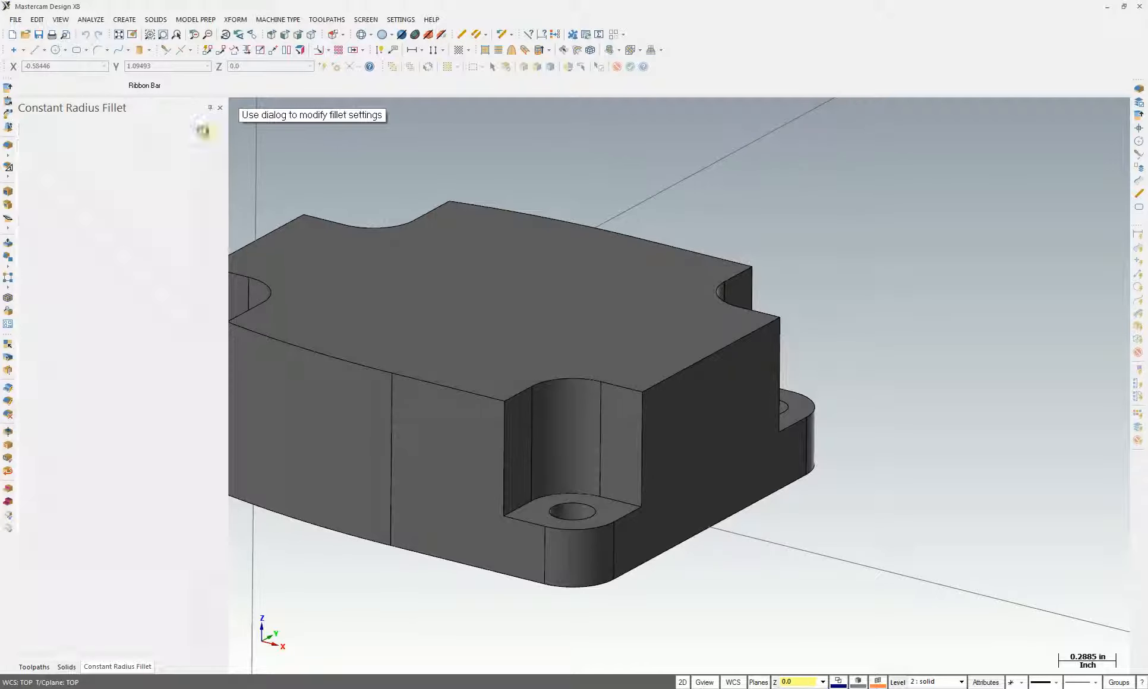
pyautogui.moveTo(494, 523); pyautogui.dragTo(542, 614, button='middle')
pyautogui.scroll(-2, 542, 613)
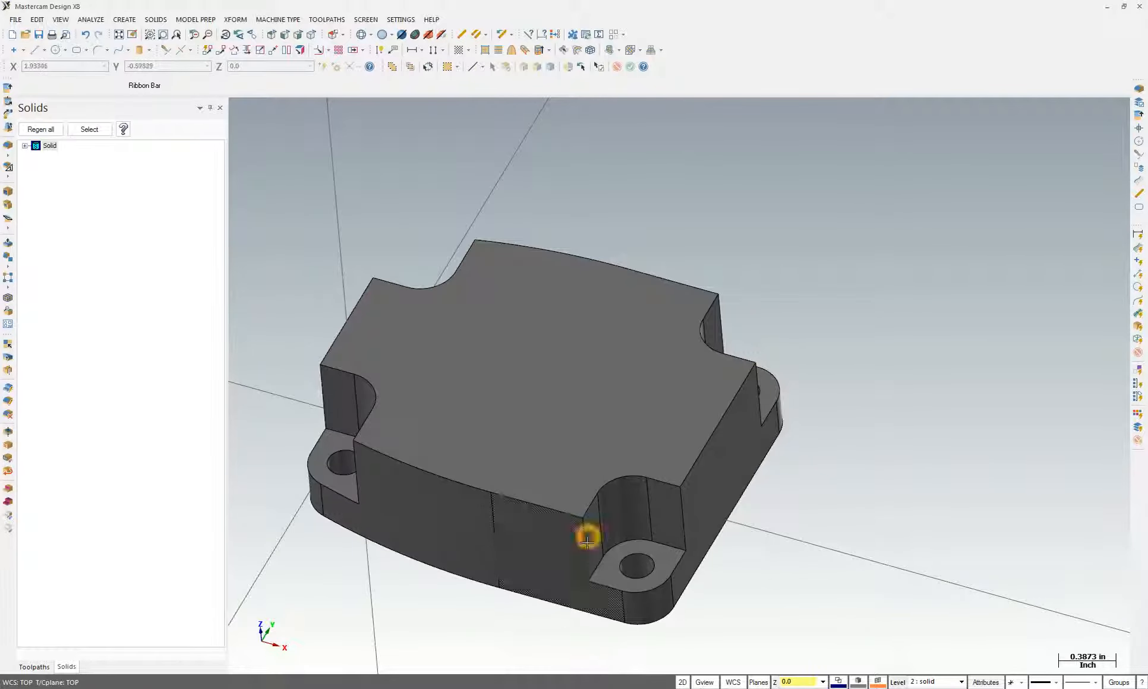
pyautogui.moveTo(596, 528); pyautogui.dragTo(603, 519, button='middle')
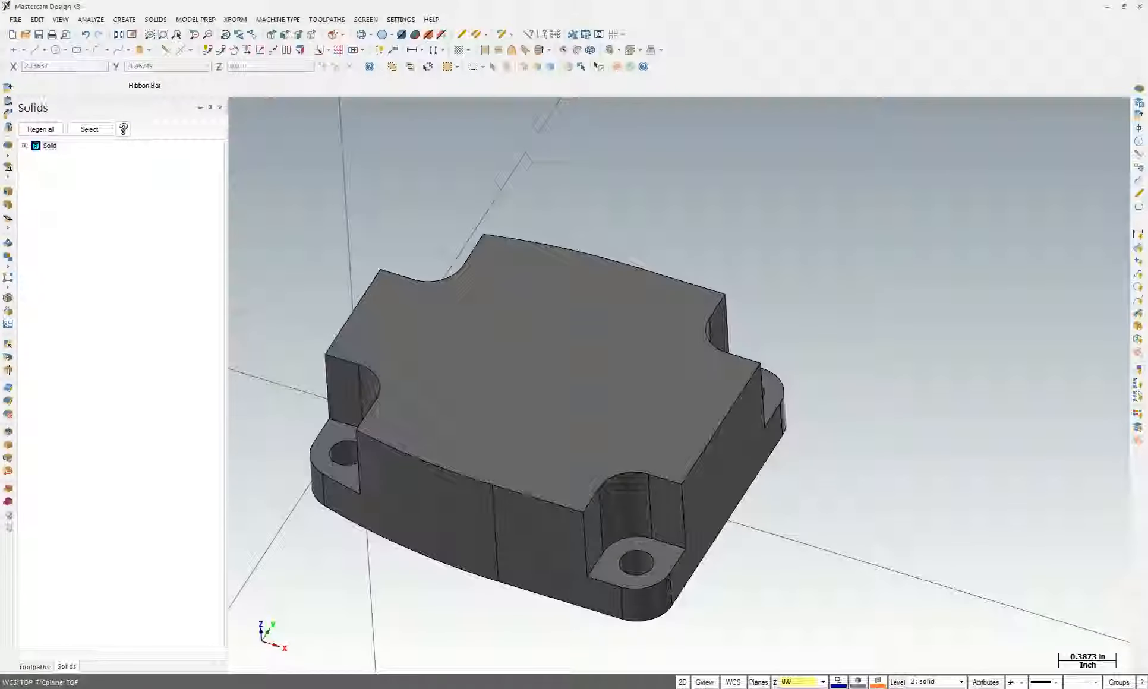
pyautogui.hotkey('alt', 'Tab')
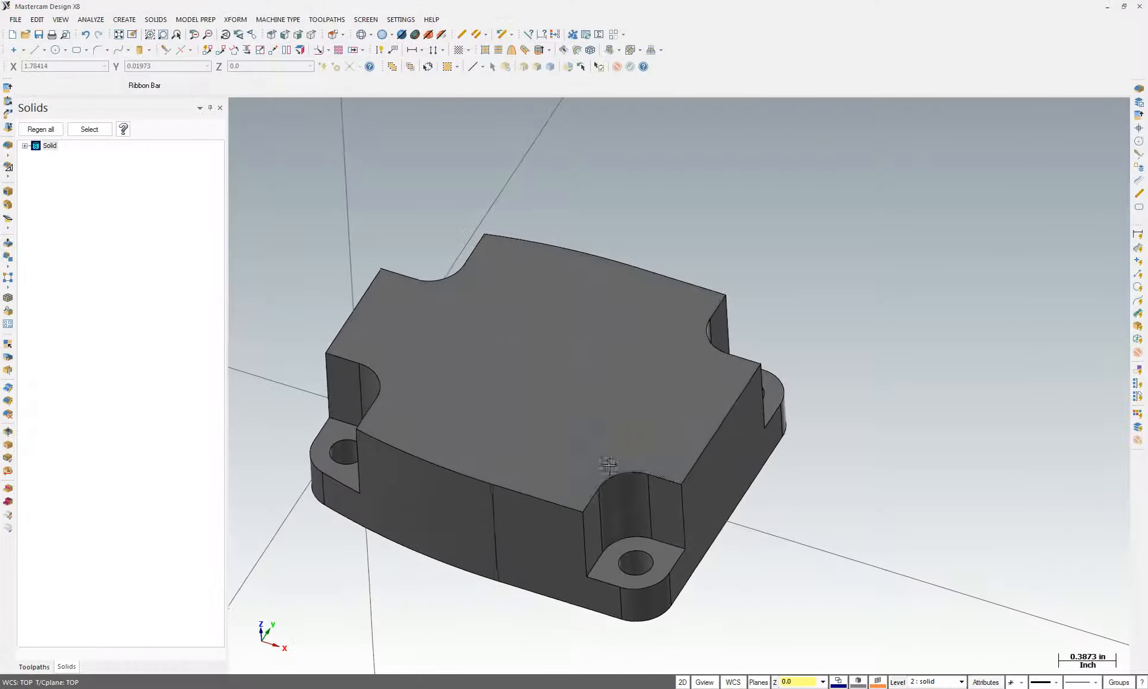
pyautogui.moveTo(610, 515)
pyautogui.mouseDown(button='middle')
pyautogui.moveTo(658, 539)
pyautogui.moveTo(622, 528)
pyautogui.mouseUp(button='middle')
pyautogui.scroll(5, 569, 443)
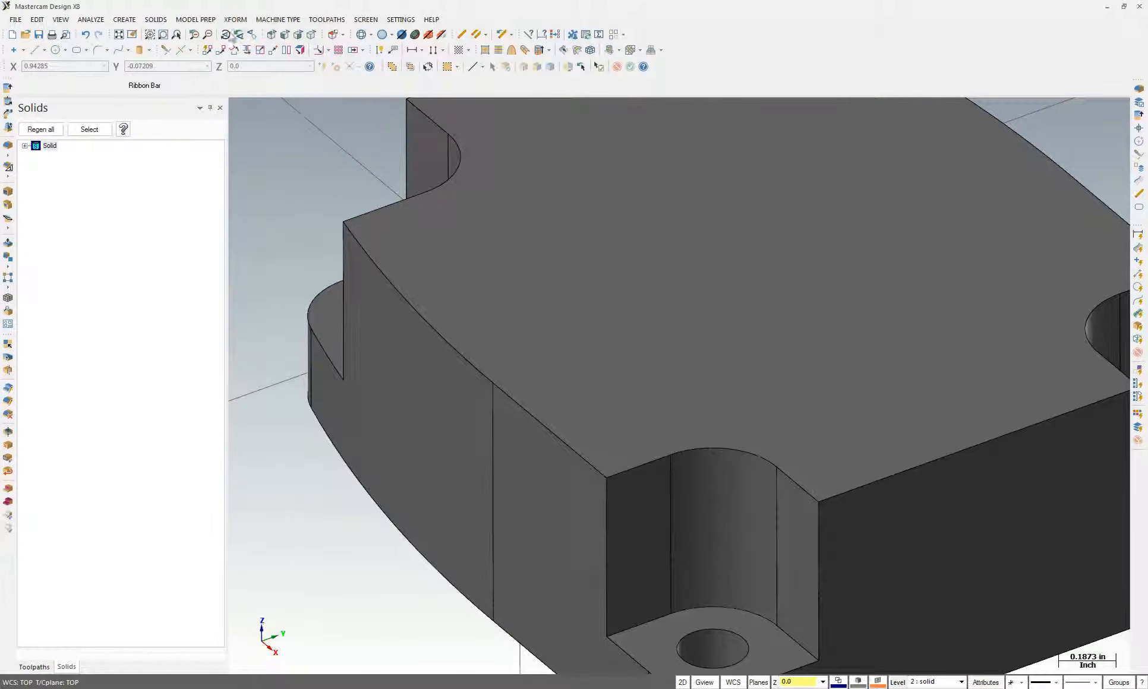
pyautogui.click(92, 20)
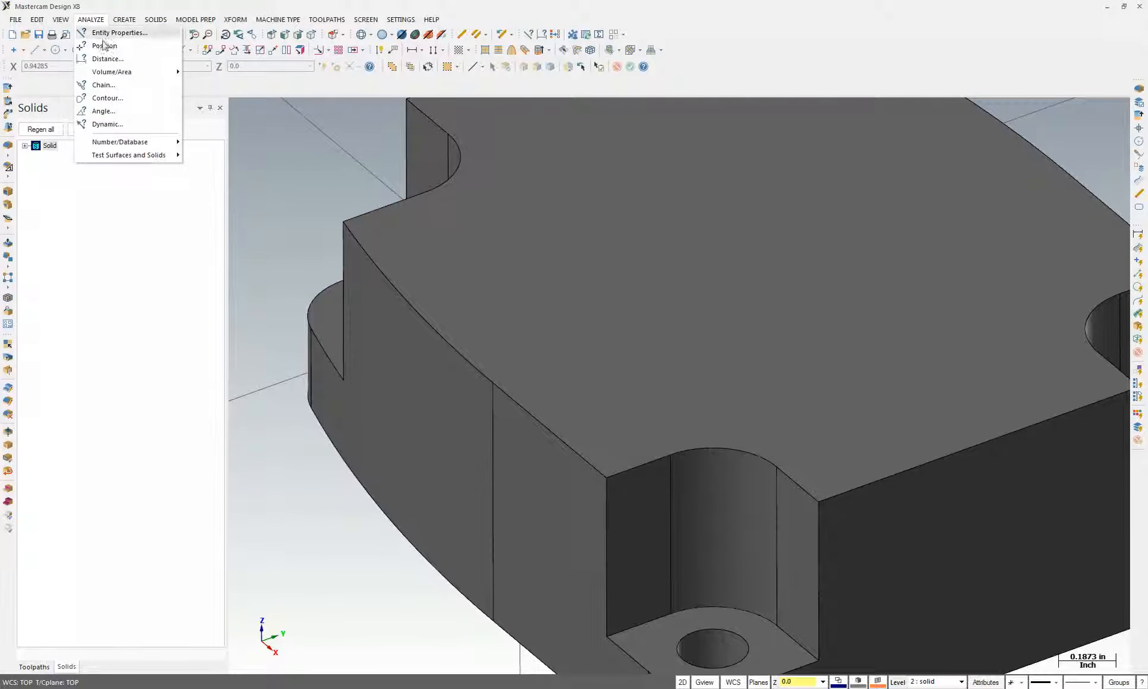
pyautogui.click(104, 61)
pyautogui.scroll(4, 653, 519)
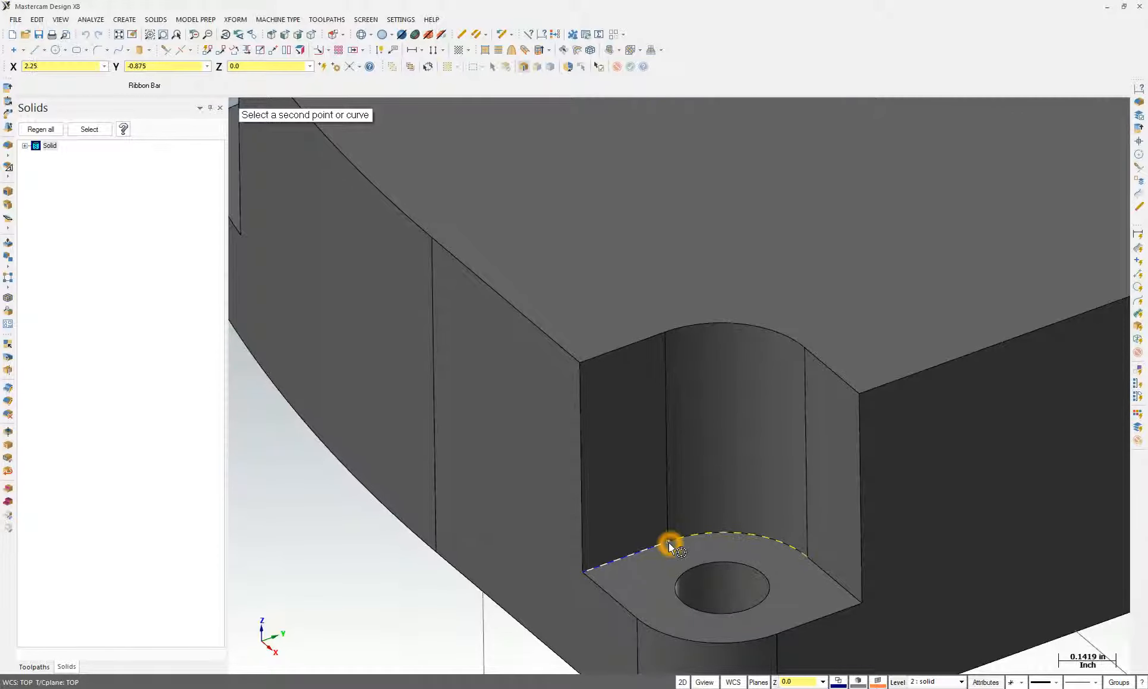
pyautogui.click(668, 543)
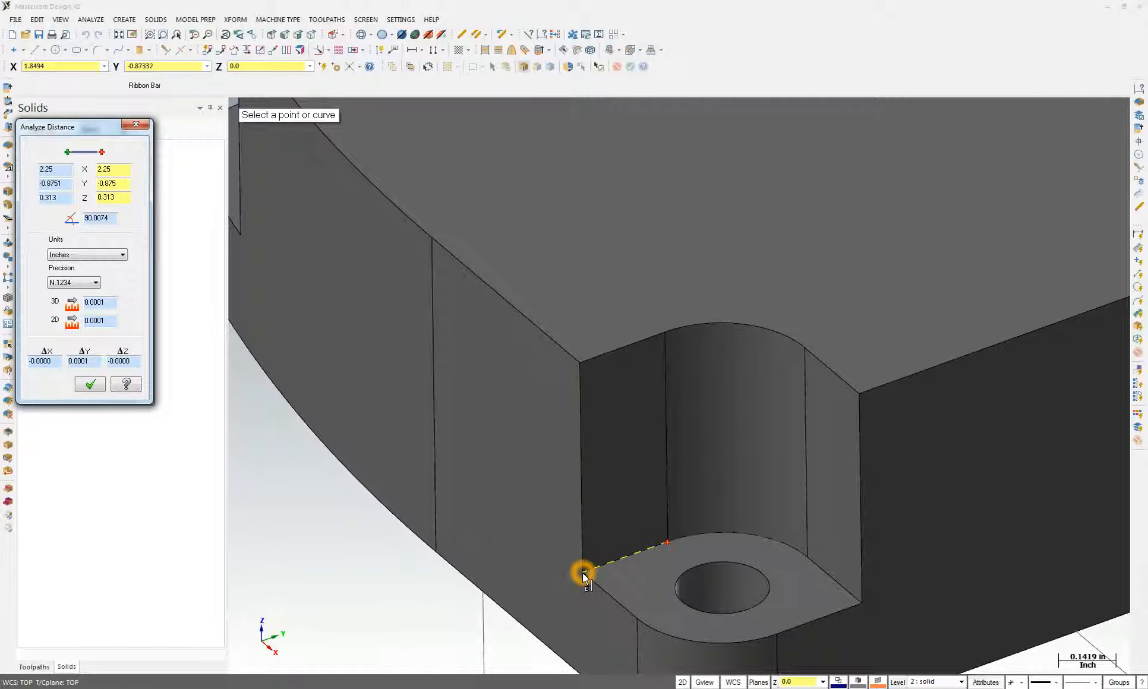
pyautogui.click(126, 128)
pyautogui.click(91, 19)
pyautogui.click(102, 71)
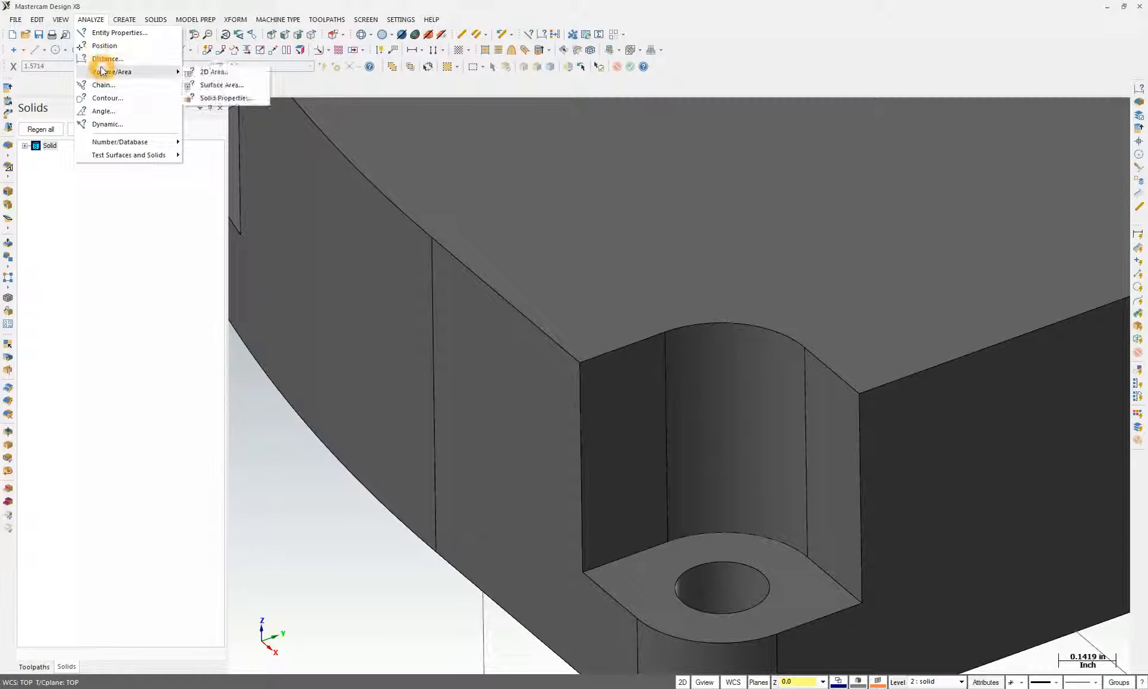
pyautogui.click(103, 59)
pyautogui.click(91, 21)
pyautogui.click(100, 59)
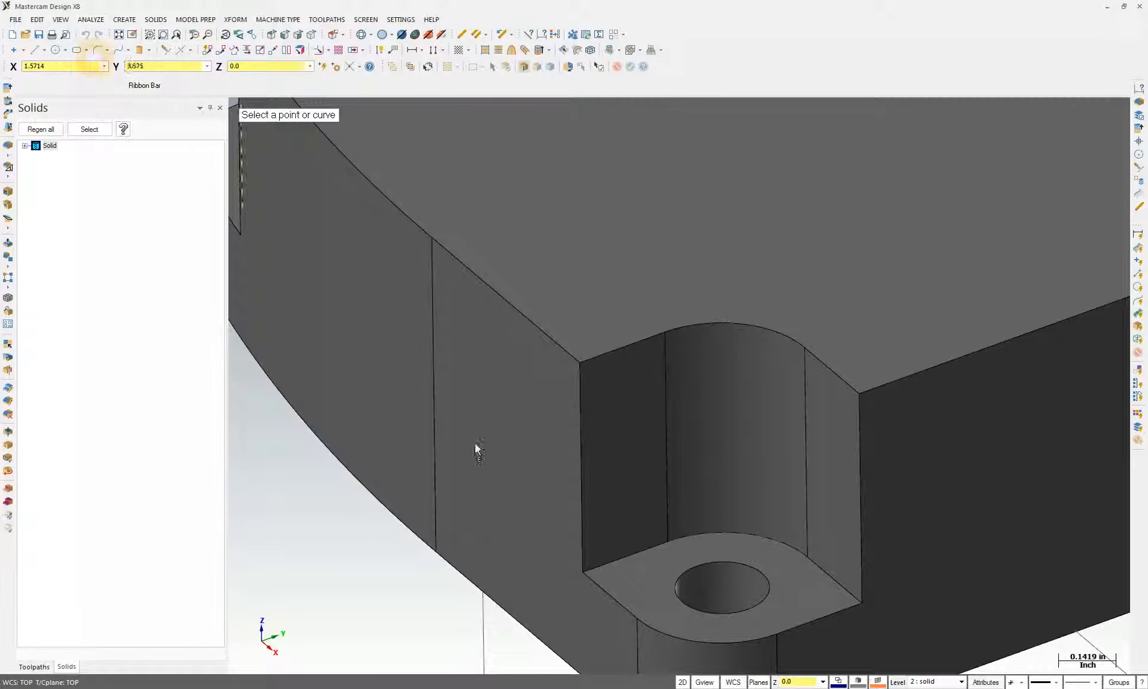
pyautogui.click(671, 544)
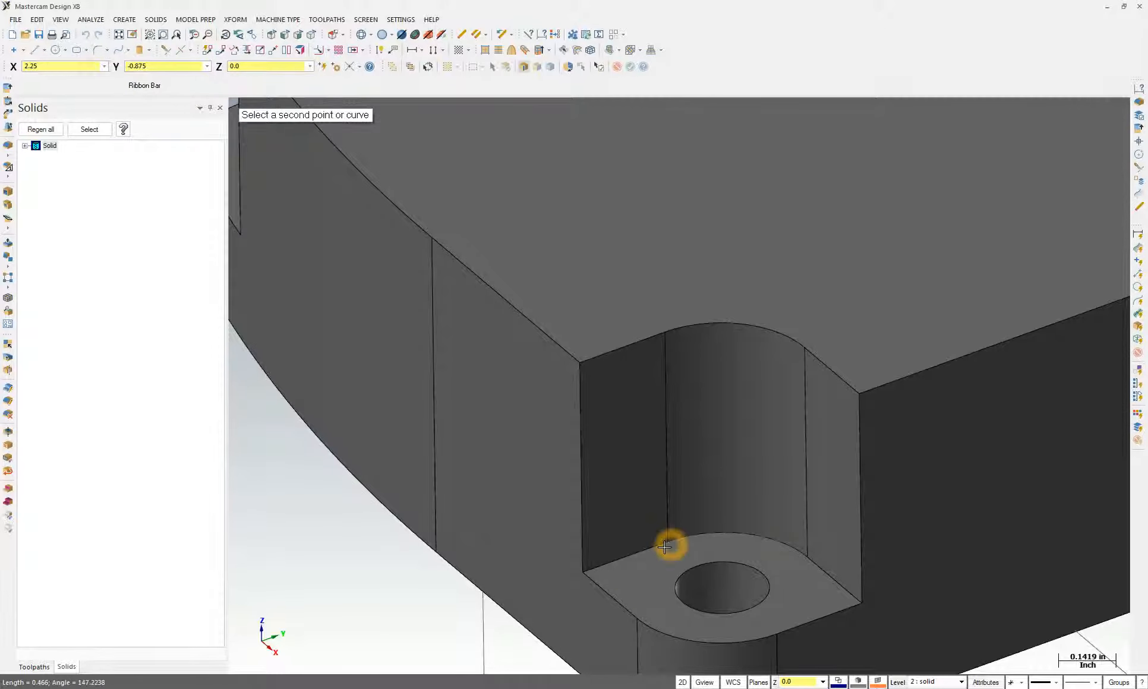
pyautogui.click(582, 573)
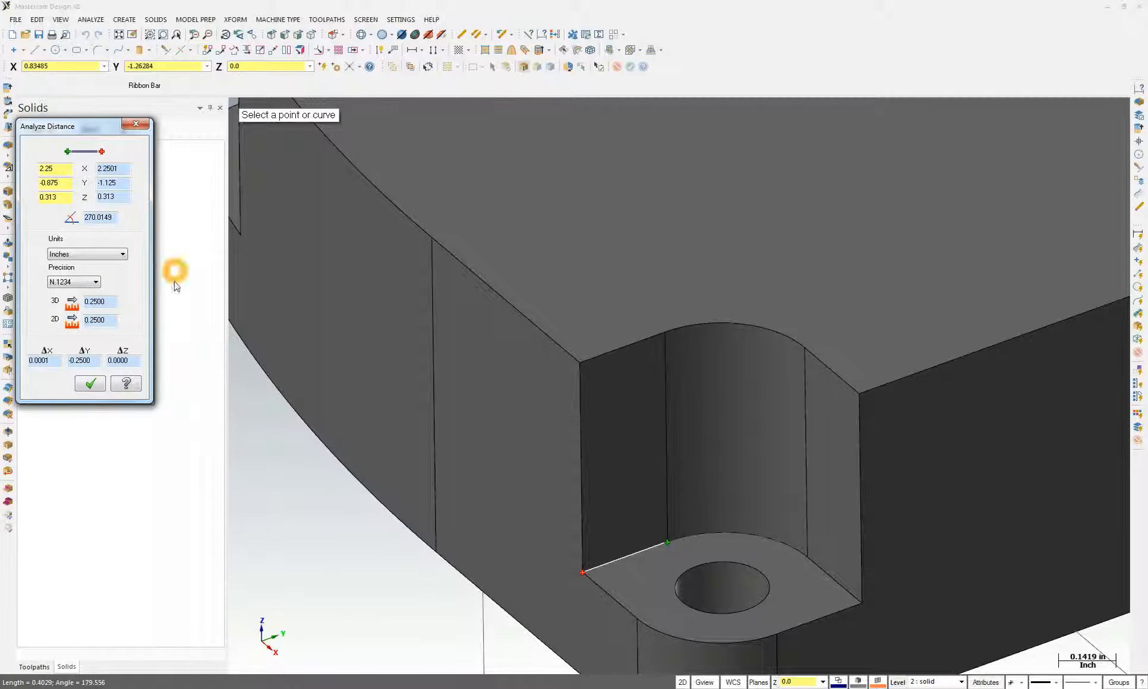
pyautogui.click(116, 432)
pyautogui.click(599, 418)
pyautogui.click(528, 379)
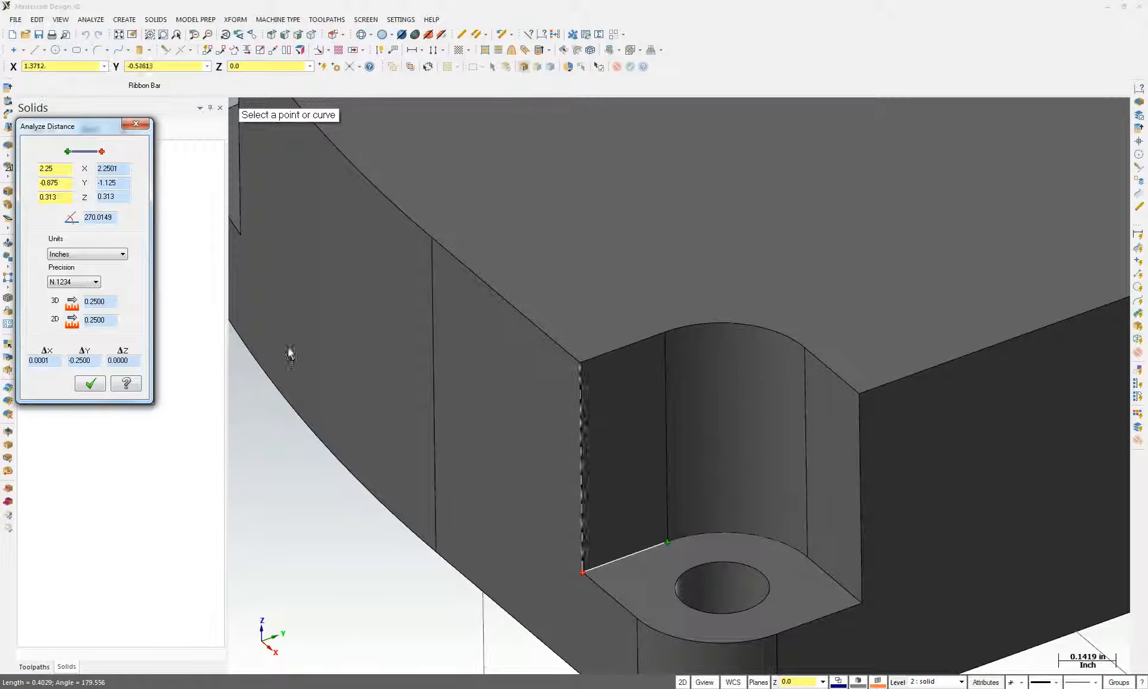
pyautogui.click(90, 384)
pyautogui.click(593, 464)
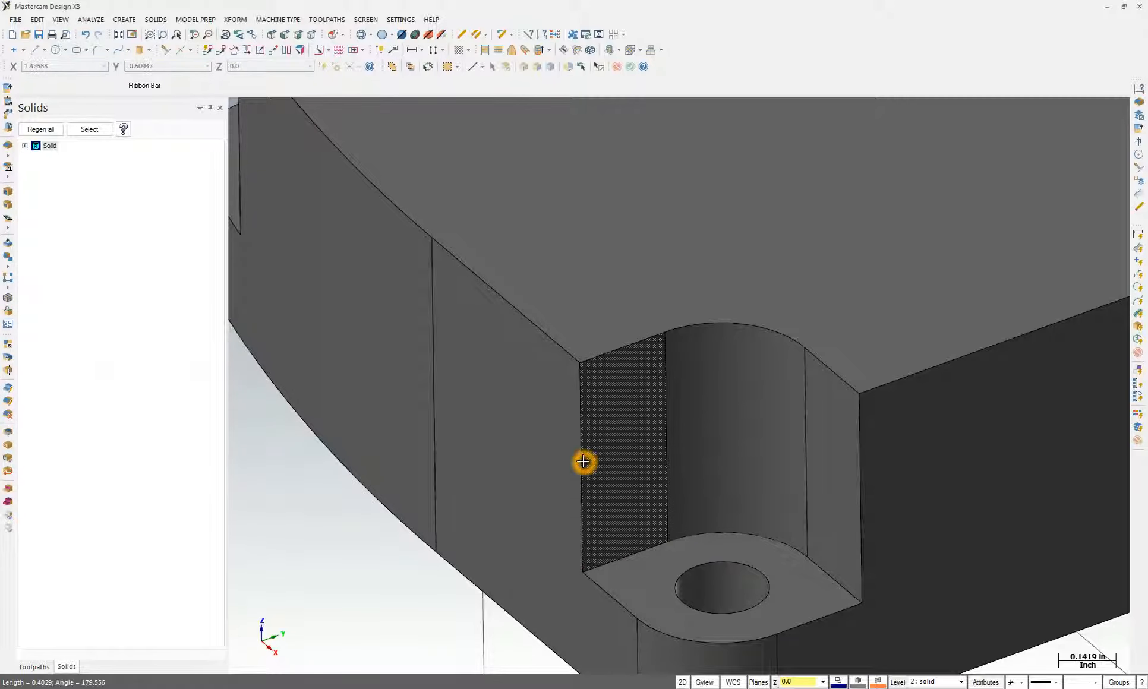
pyautogui.moveTo(618, 467); pyautogui.dragTo(641, 476, button='middle')
pyautogui.scroll(-1, 640, 476)
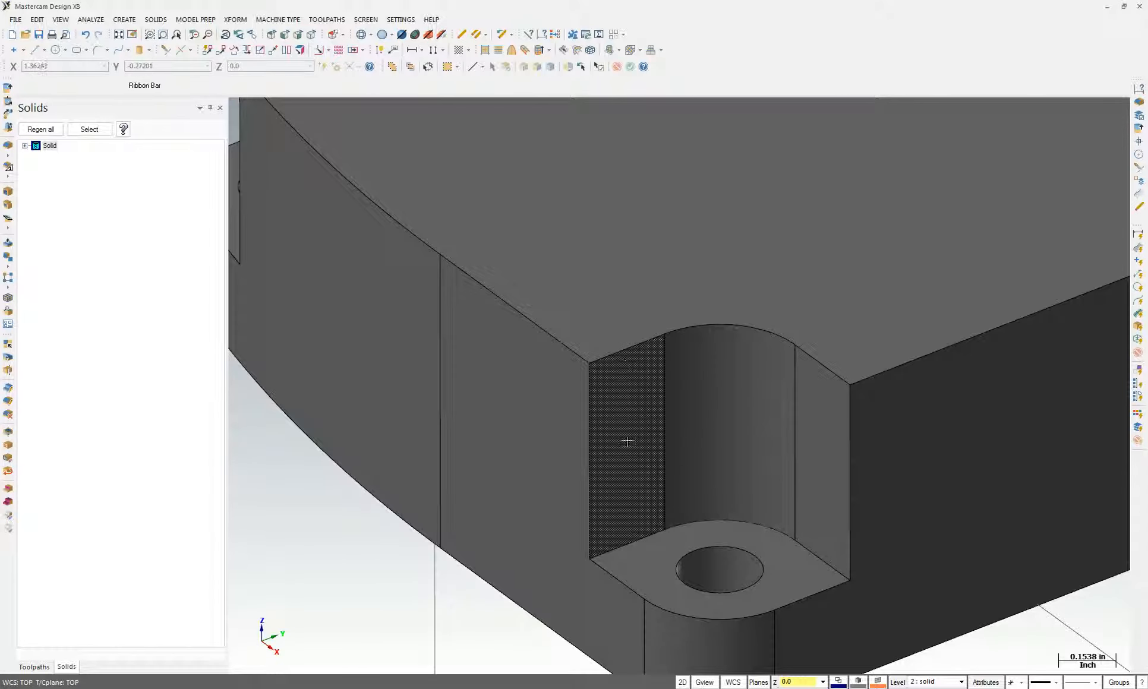
pyautogui.scroll(-4, 627, 442)
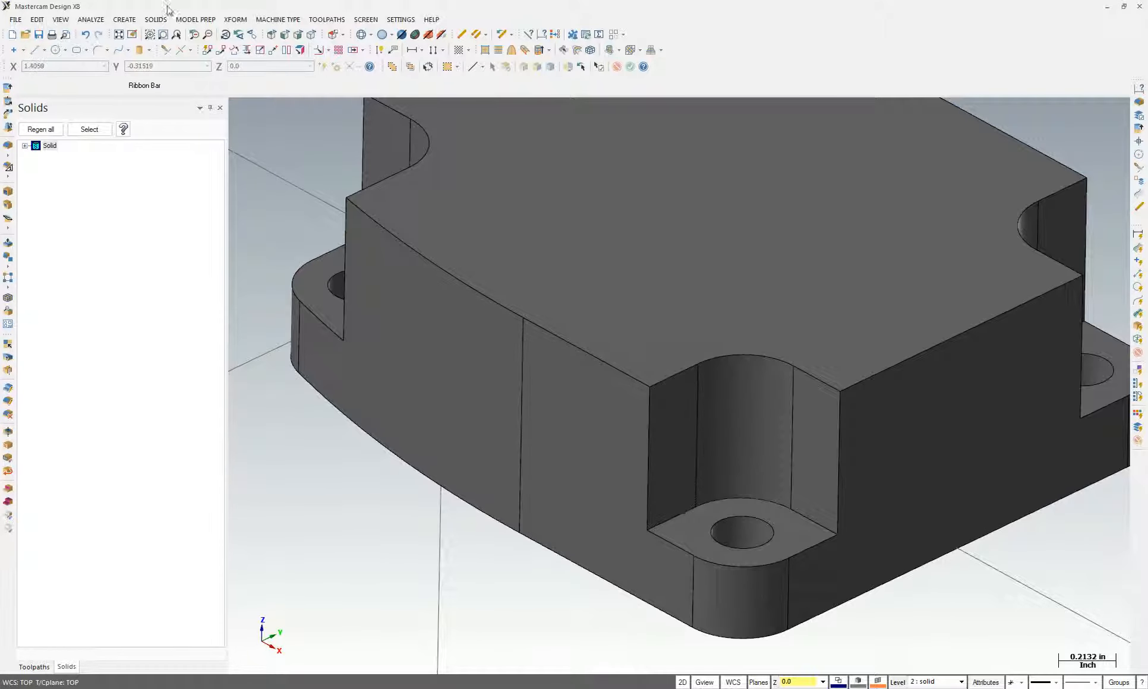
# Start a Constant Radius Fillet and pick the first two vertical notch edges
pyautogui.click(155, 19)
pyautogui.moveTo(172, 89)
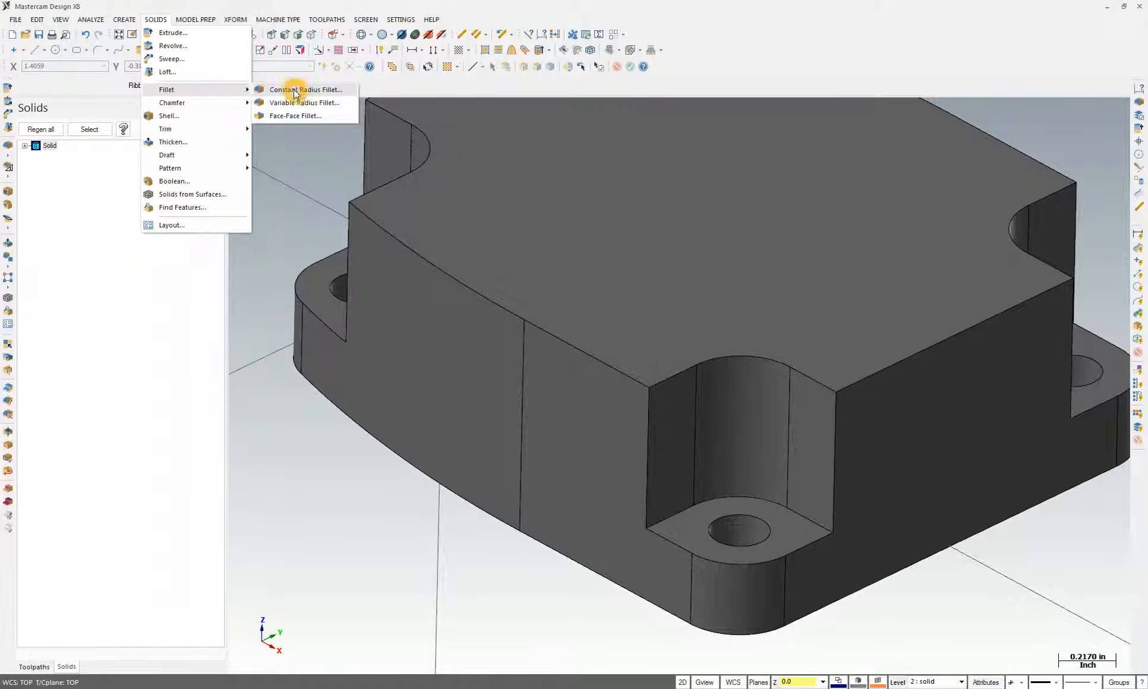
pyautogui.click(295, 90)
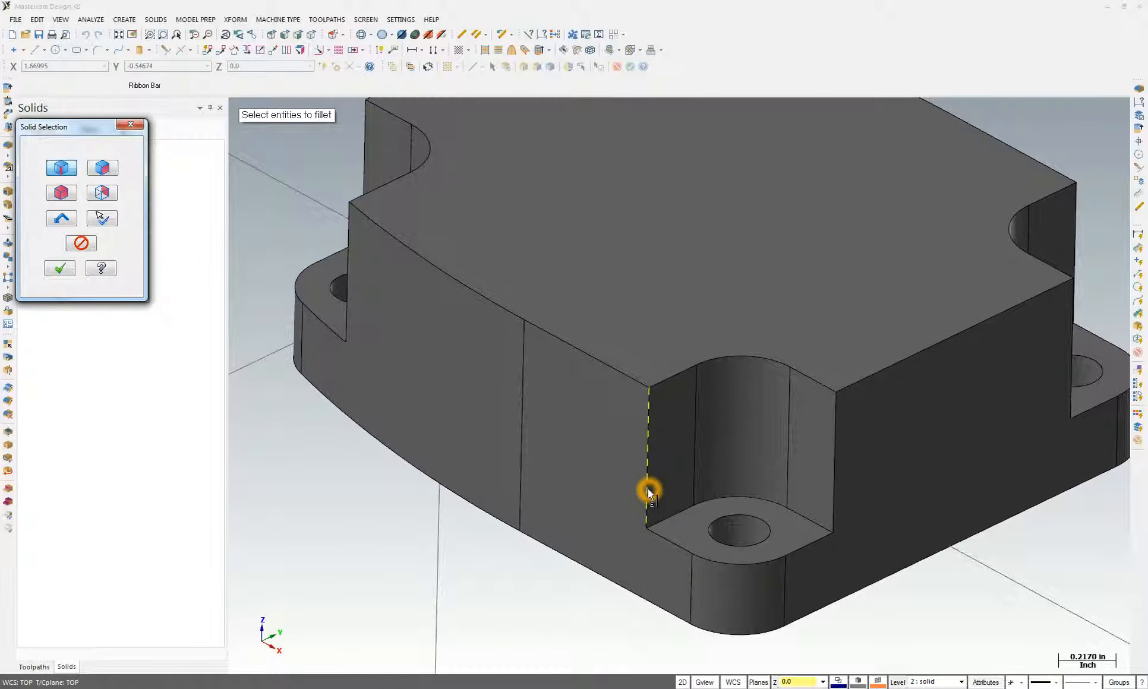
pyautogui.moveTo(666, 449); pyautogui.dragTo(671, 450, button='middle')
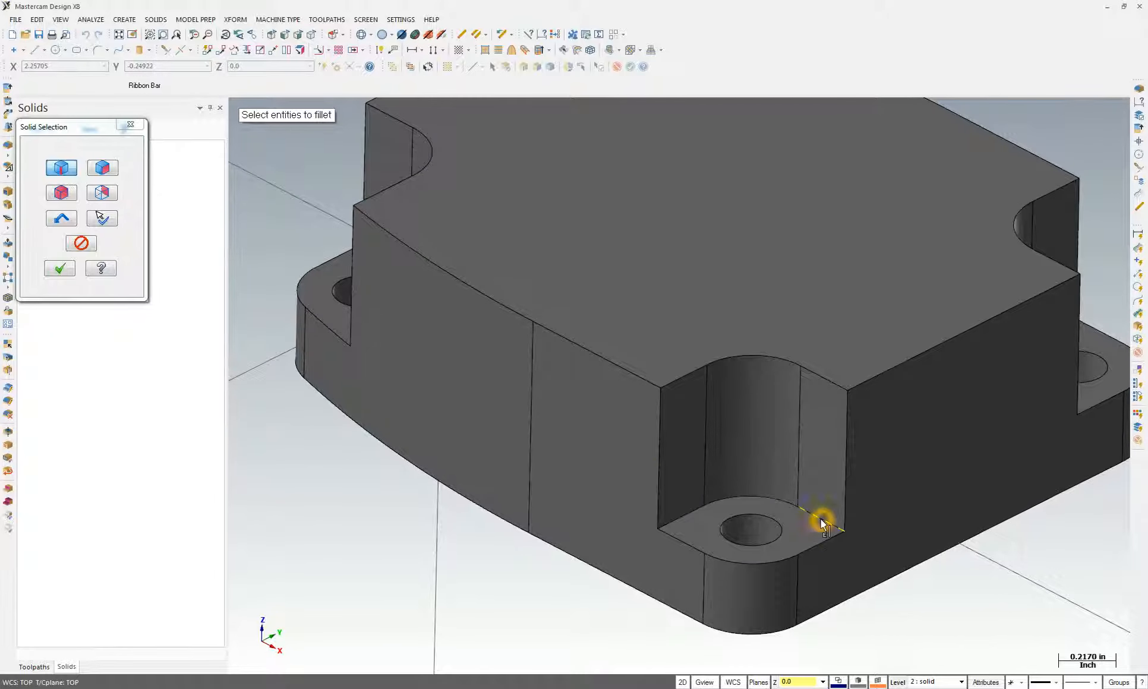
pyautogui.moveTo(824, 523); pyautogui.dragTo(681, 541, button='middle')
pyautogui.click(614, 451)
pyautogui.click(63, 271)
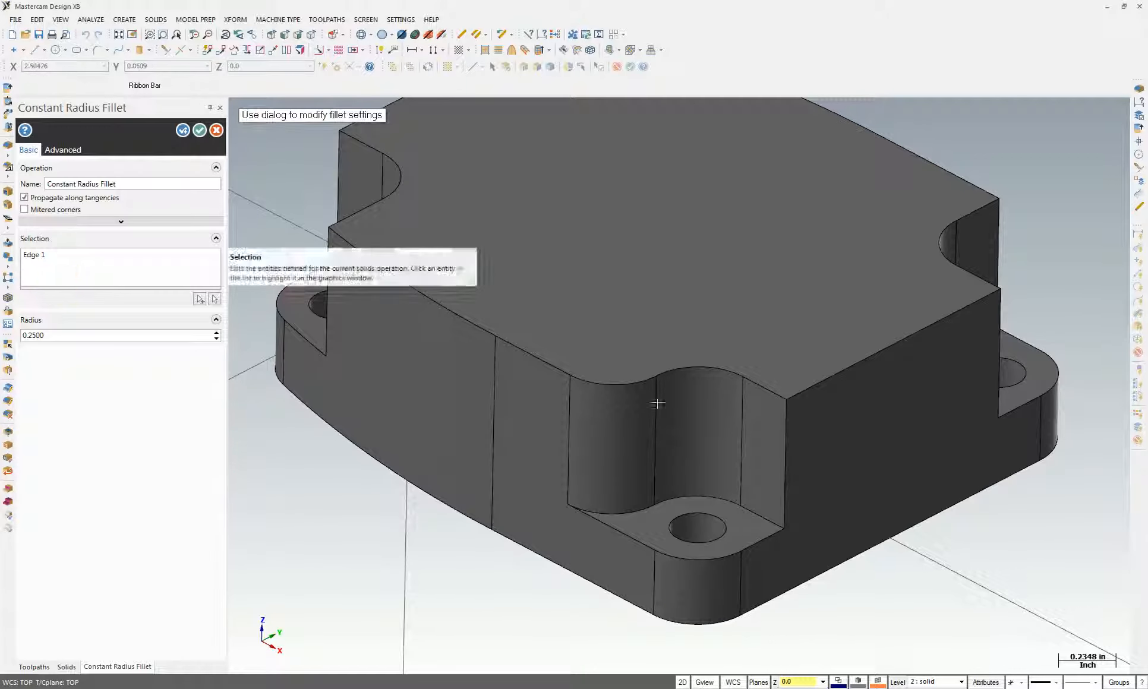
pyautogui.moveTo(177, 323); pyautogui.dragTo(210, 315, button='middle')
pyautogui.click(201, 300)
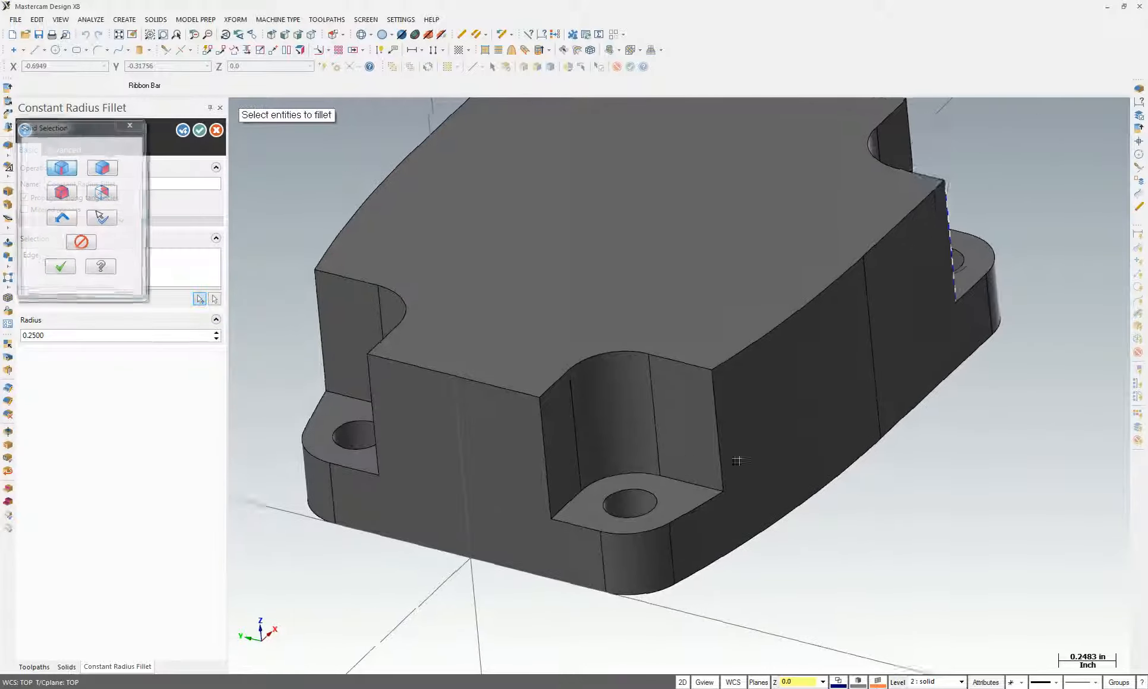
pyautogui.click(713, 432)
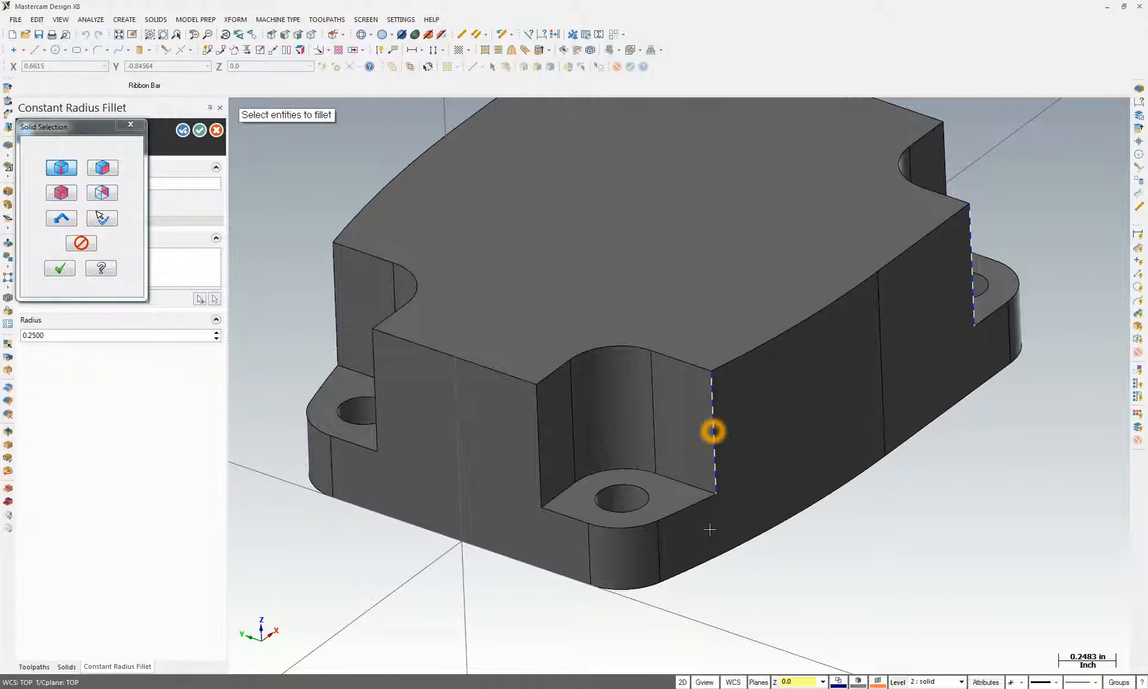
pyautogui.click(60, 267)
# Add the remaining vertical notch edges to the fillet selection
pyautogui.click(148, 362)
pyautogui.moveTo(743, 497); pyautogui.dragTo(805, 506, button='middle')
pyautogui.moveTo(148, 363); pyautogui.dragTo(149, 237, button='middle')
pyautogui.click(201, 303)
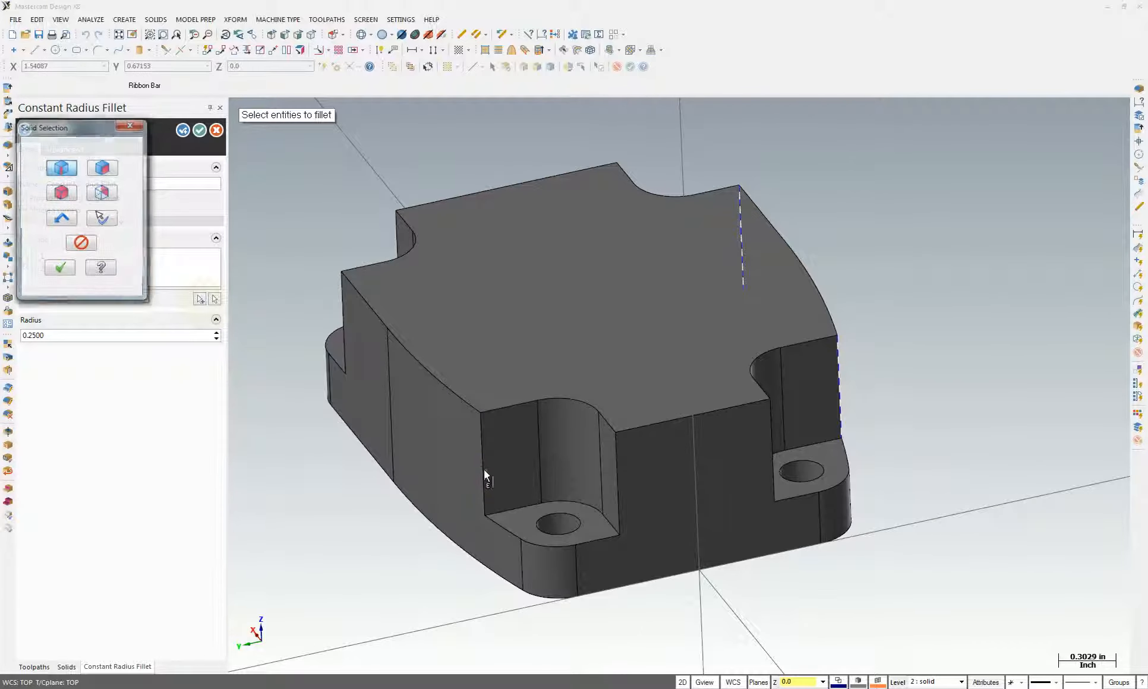
pyautogui.click(483, 469)
pyautogui.click(60, 266)
pyautogui.moveTo(297, 410); pyautogui.dragTo(562, 484, button='middle')
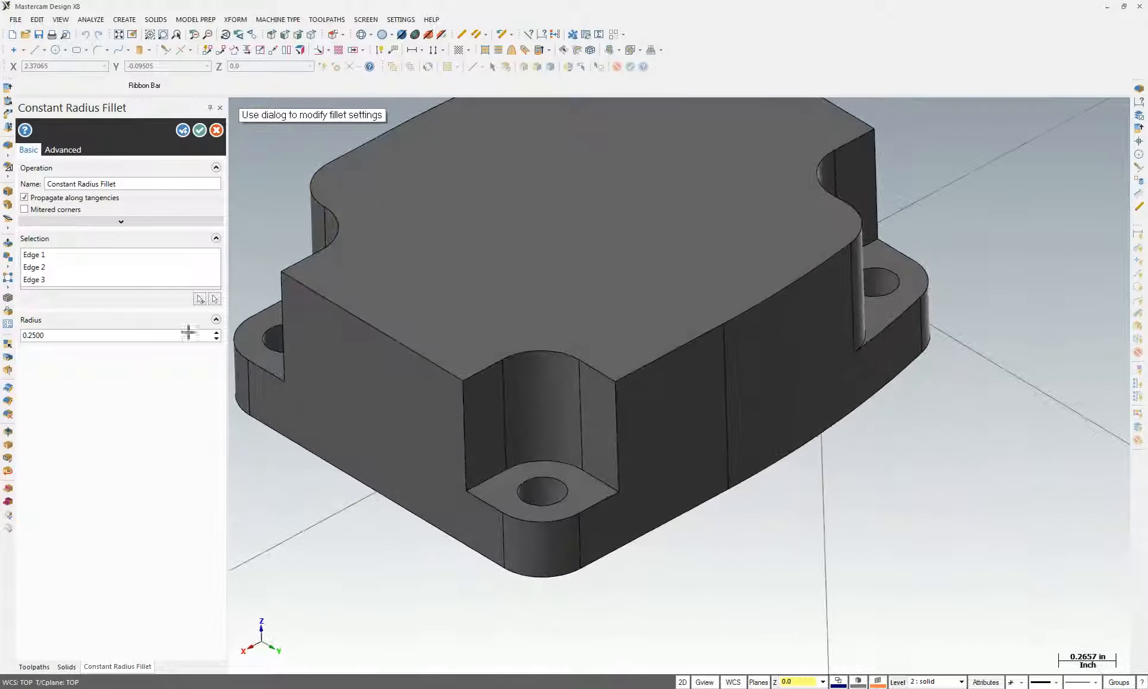
pyautogui.click(201, 299)
pyautogui.click(616, 416)
pyautogui.click(502, 440)
pyautogui.click(60, 269)
# Apply the 0.25 radius fillet to the vertical notch edges and inspect the result
pyautogui.moveTo(520, 379); pyautogui.dragTo(713, 428, button='middle')
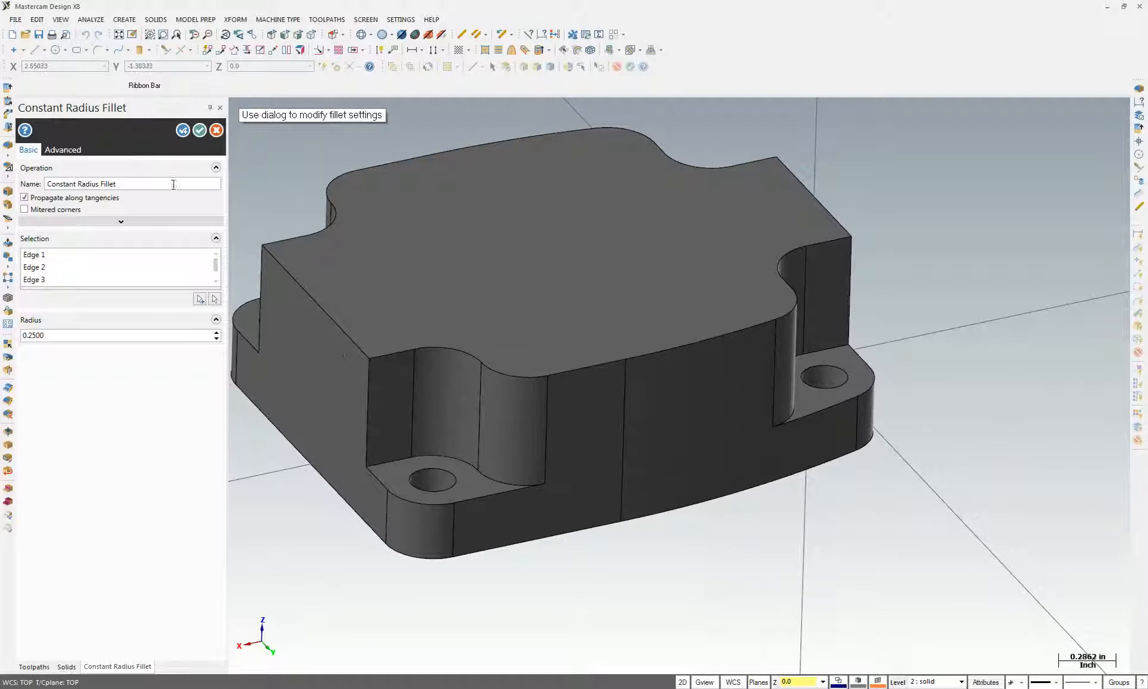
pyautogui.click(199, 135)
pyautogui.moveTo(600, 433); pyautogui.dragTo(553, 461, button='middle')
pyautogui.moveTo(787, 464); pyautogui.dragTo(782, 459, button='middle')
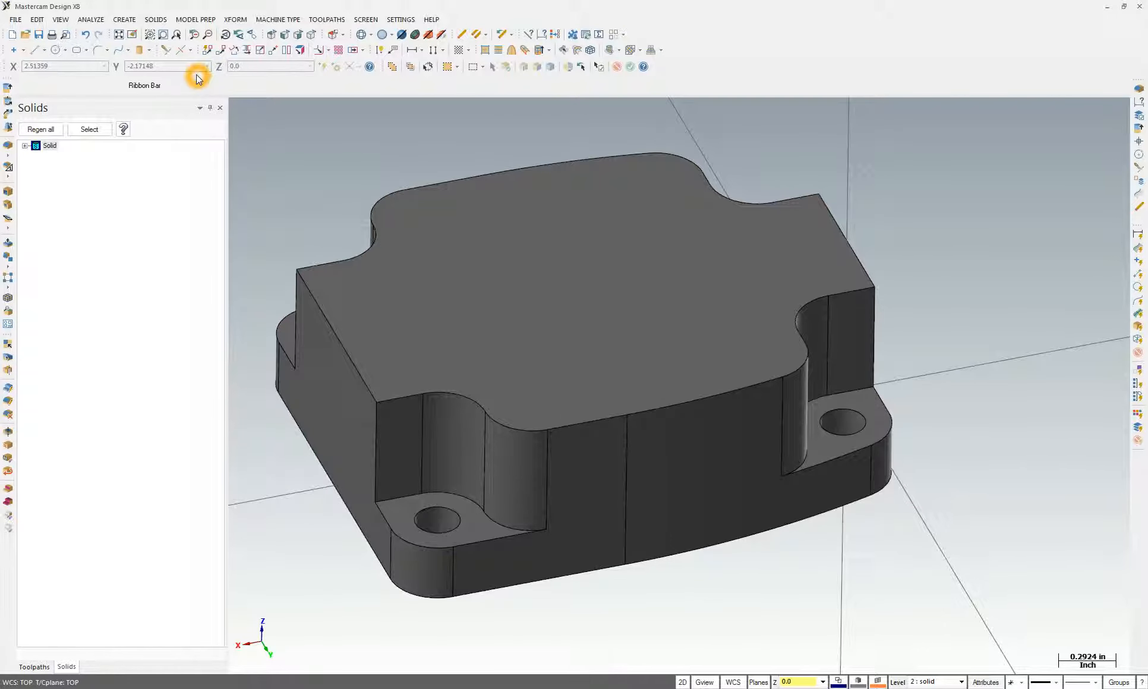
# Start a Constant Radius Fillet and chain-select all the top edges of the boss
pyautogui.click(156, 19)
pyautogui.moveTo(173, 89)
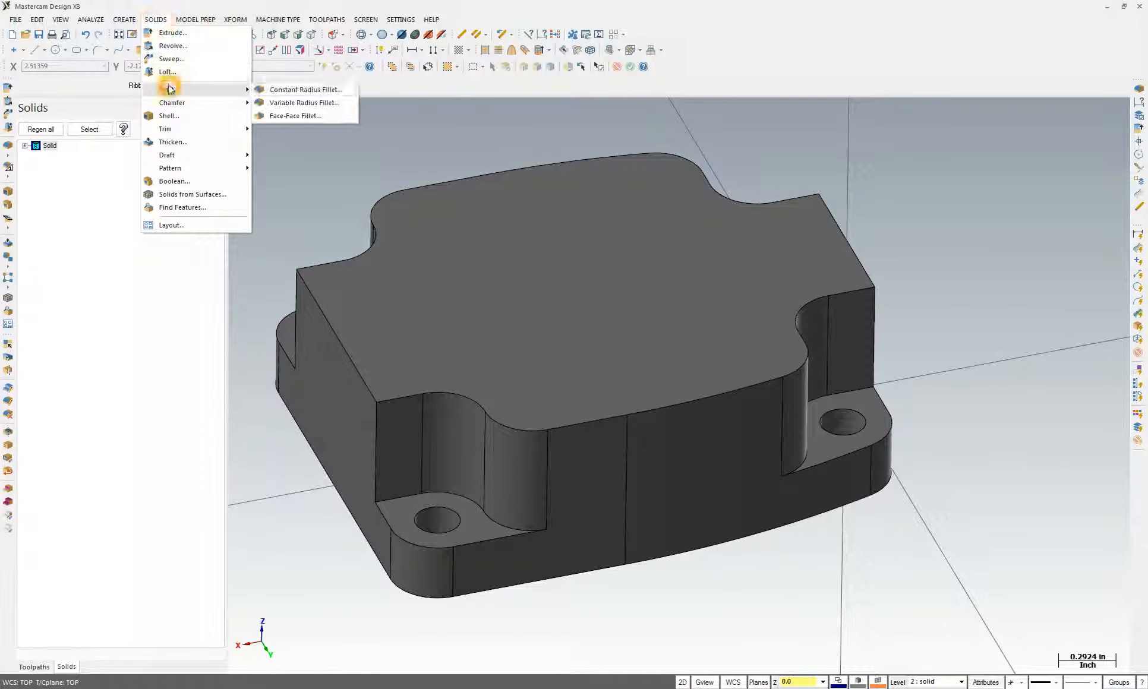
pyautogui.click(336, 91)
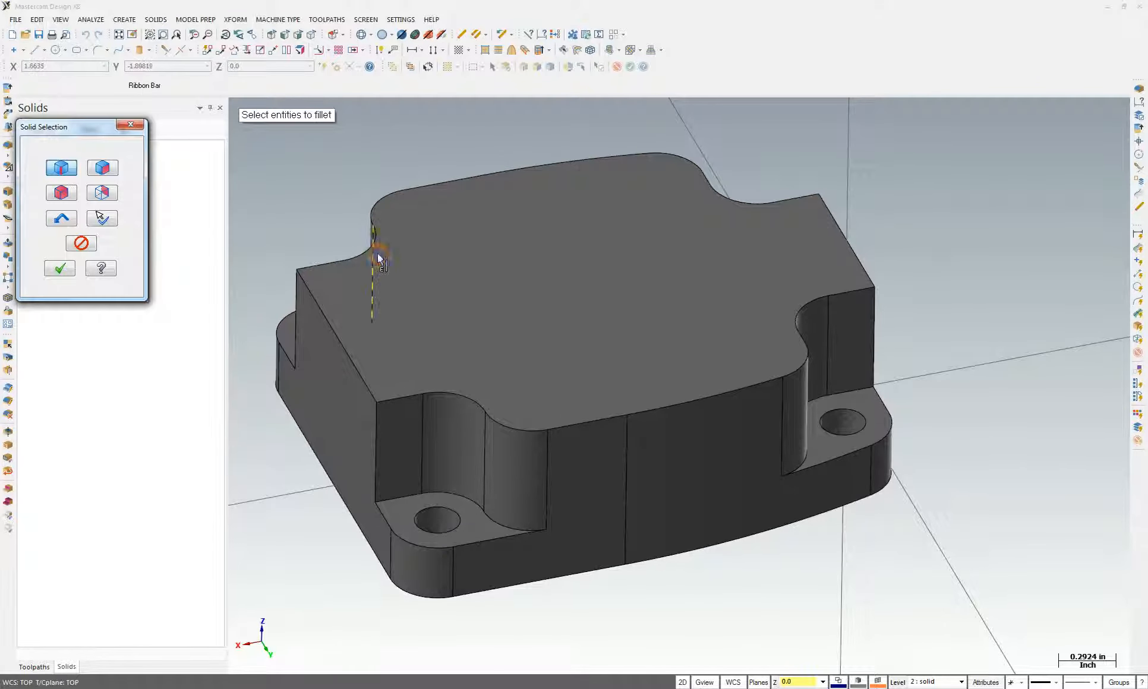
pyautogui.click(406, 401)
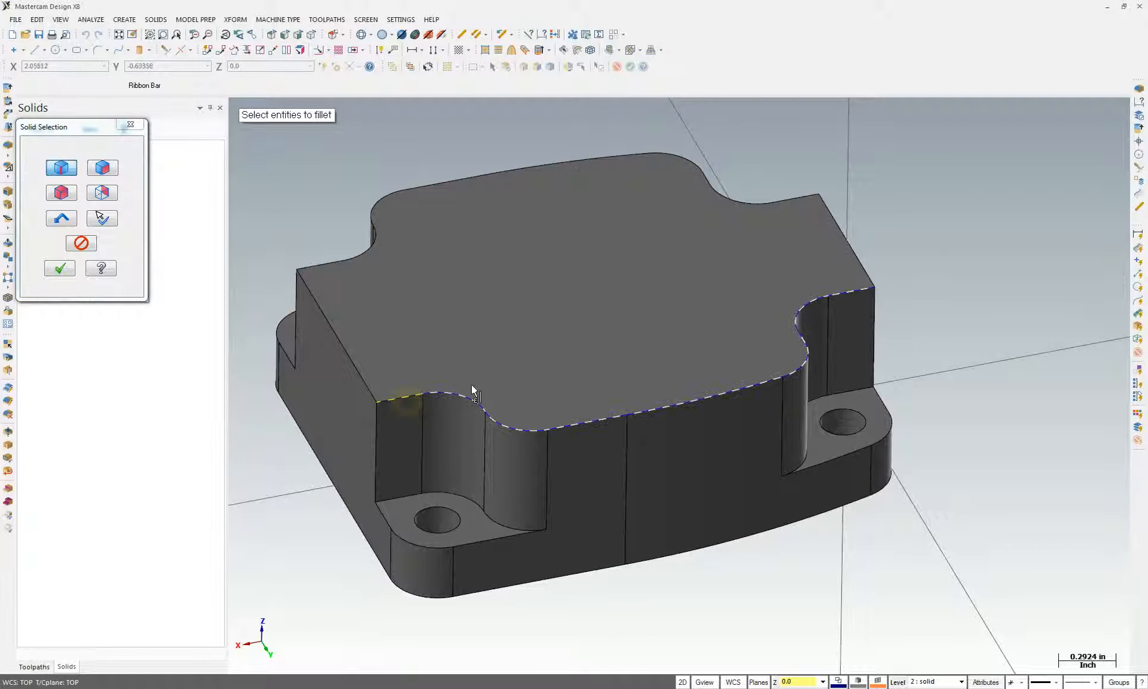
pyautogui.moveTo(848, 302); pyautogui.dragTo(756, 395, button='middle')
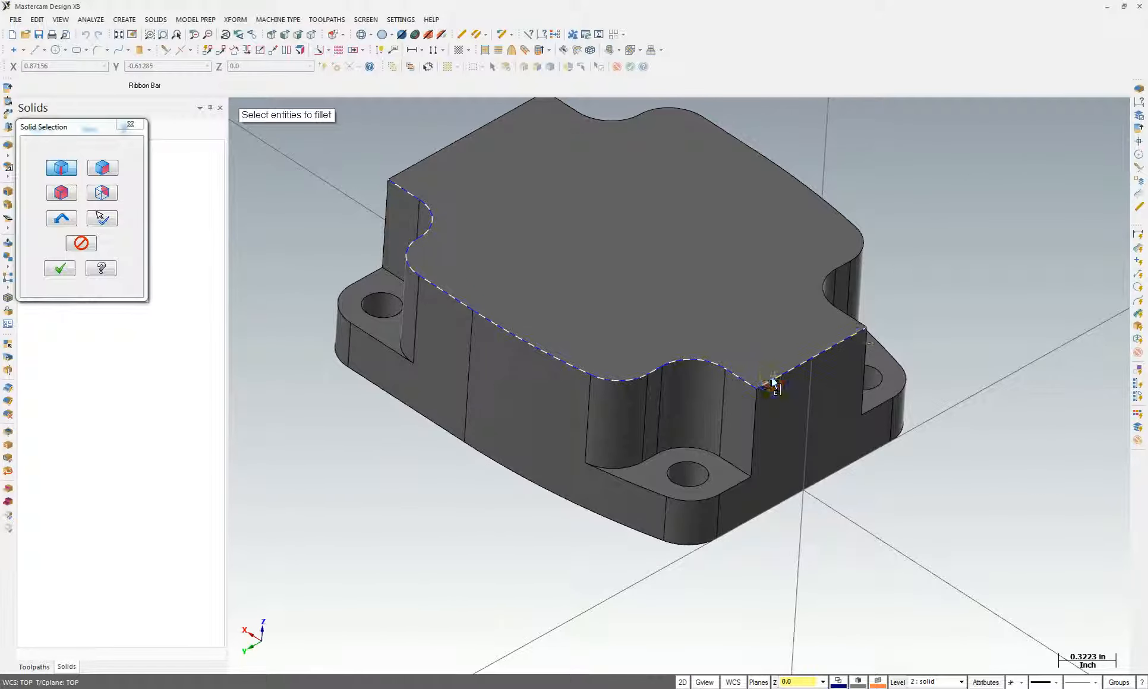
pyautogui.click(852, 319)
pyautogui.moveTo(847, 432)
pyautogui.mouseDown(button='middle')
pyautogui.moveTo(796, 446)
pyautogui.moveTo(830, 419)
pyautogui.moveTo(710, 464)
pyautogui.moveTo(856, 496)
pyautogui.mouseUp(button='middle')
pyautogui.click(816, 493)
pyautogui.moveTo(786, 498); pyautogui.dragTo(512, 443, button='middle')
pyautogui.click(500, 429)
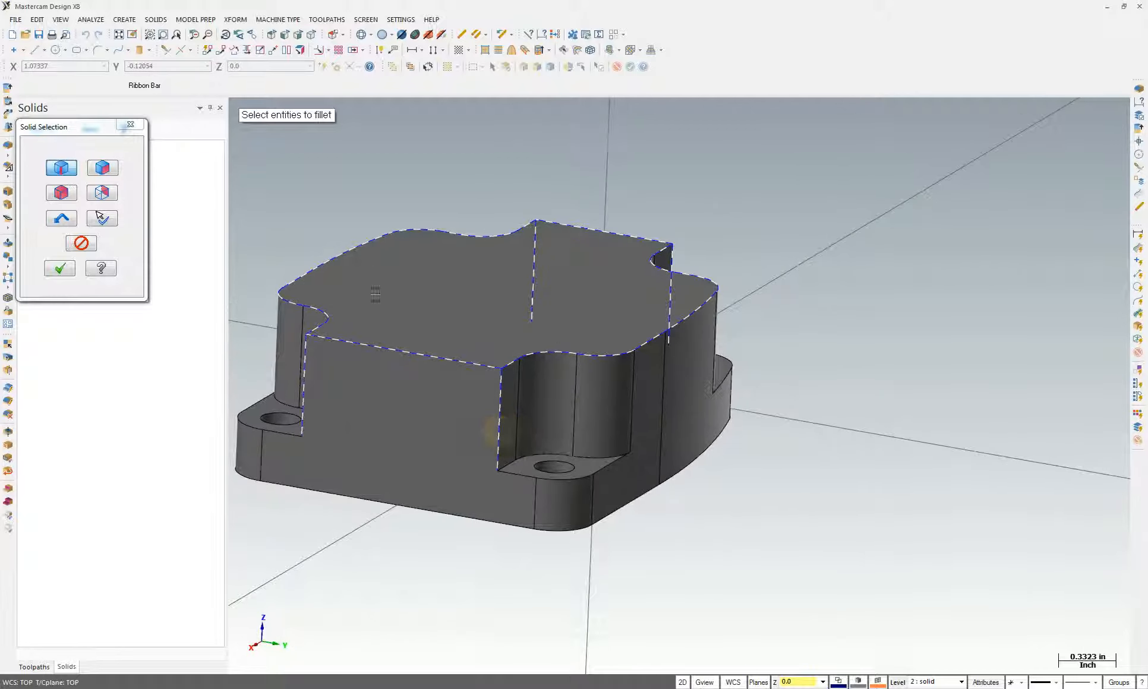
pyautogui.moveTo(374, 295); pyautogui.dragTo(303, 324, button='middle')
pyautogui.click(102, 218)
# Set the fillet radius to 0.12 and apply it to the boss top edges
pyautogui.doubleClick(57, 336)
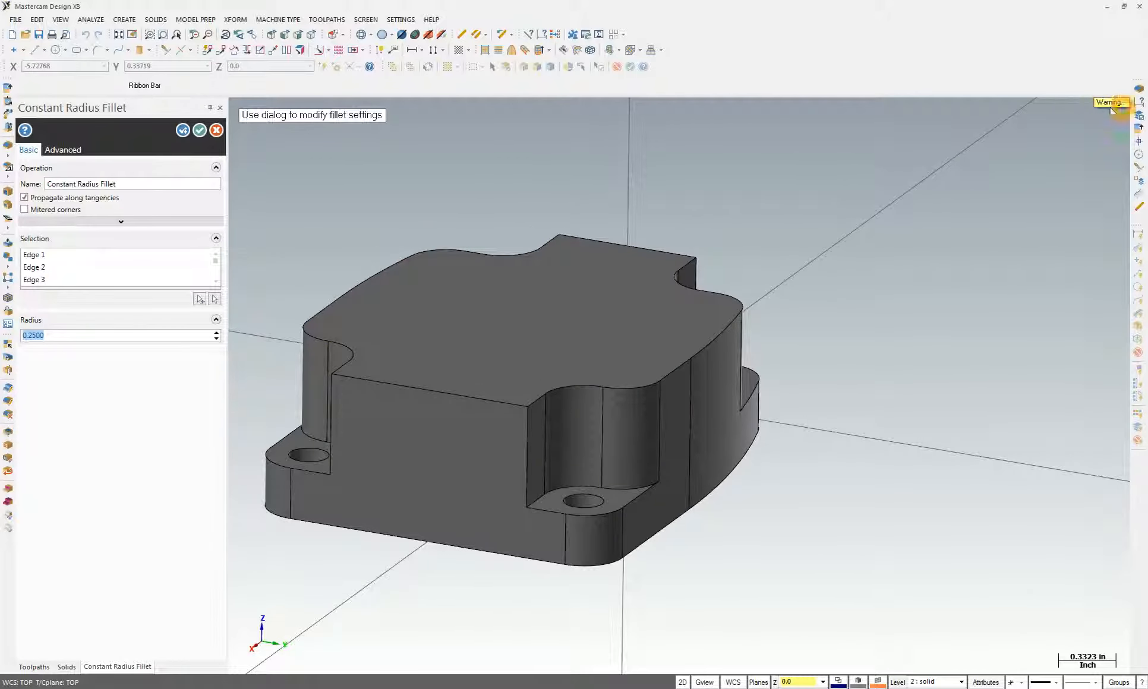
pyautogui.moveTo(255, 370); pyautogui.dragTo(191, 387, button='middle')
pyautogui.moveTo(24, 336); pyautogui.dragTo(31, 337)
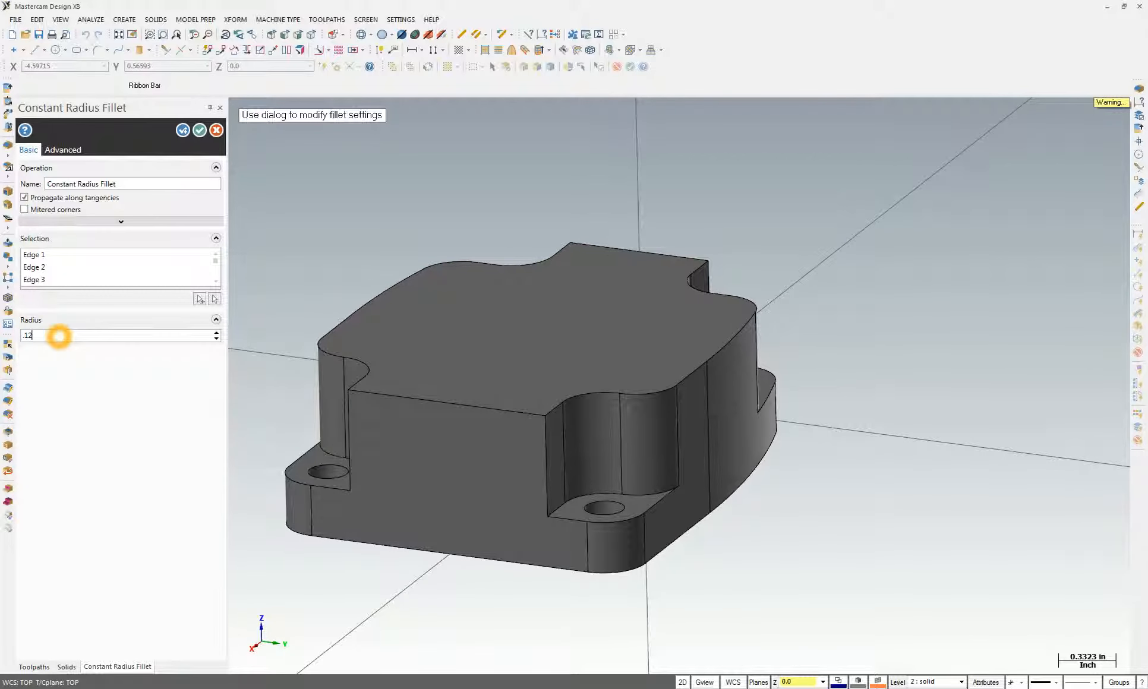
pyautogui.write('.120')
pyautogui.press('Return')
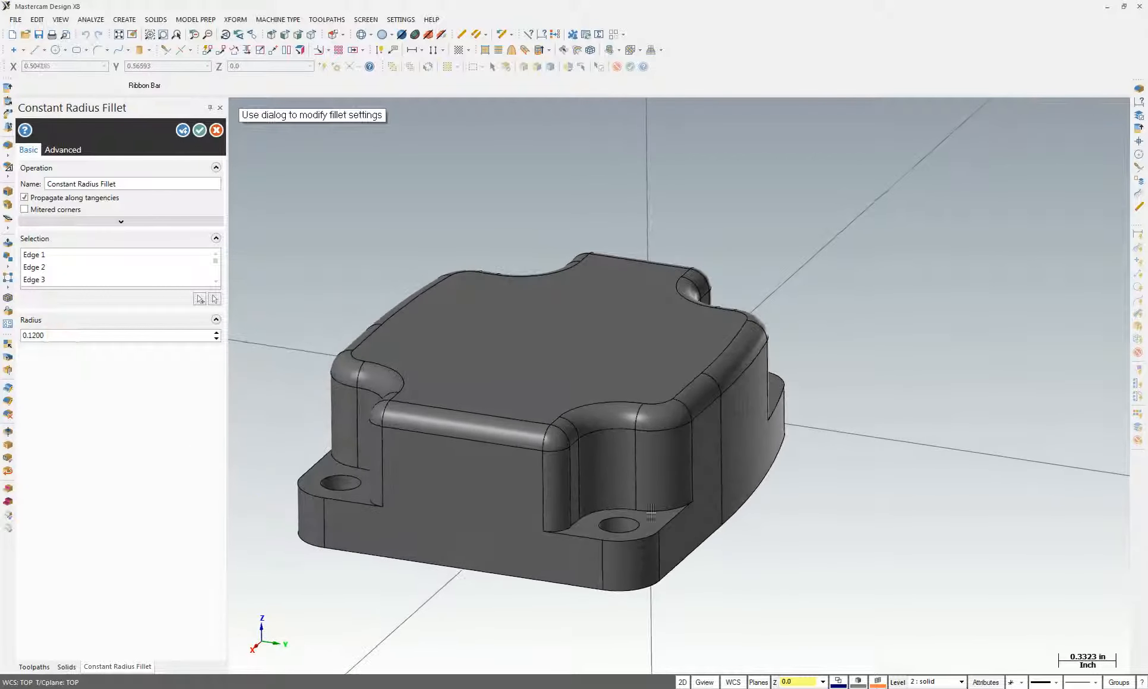
pyautogui.moveTo(579, 423); pyautogui.dragTo(657, 565, button='middle')
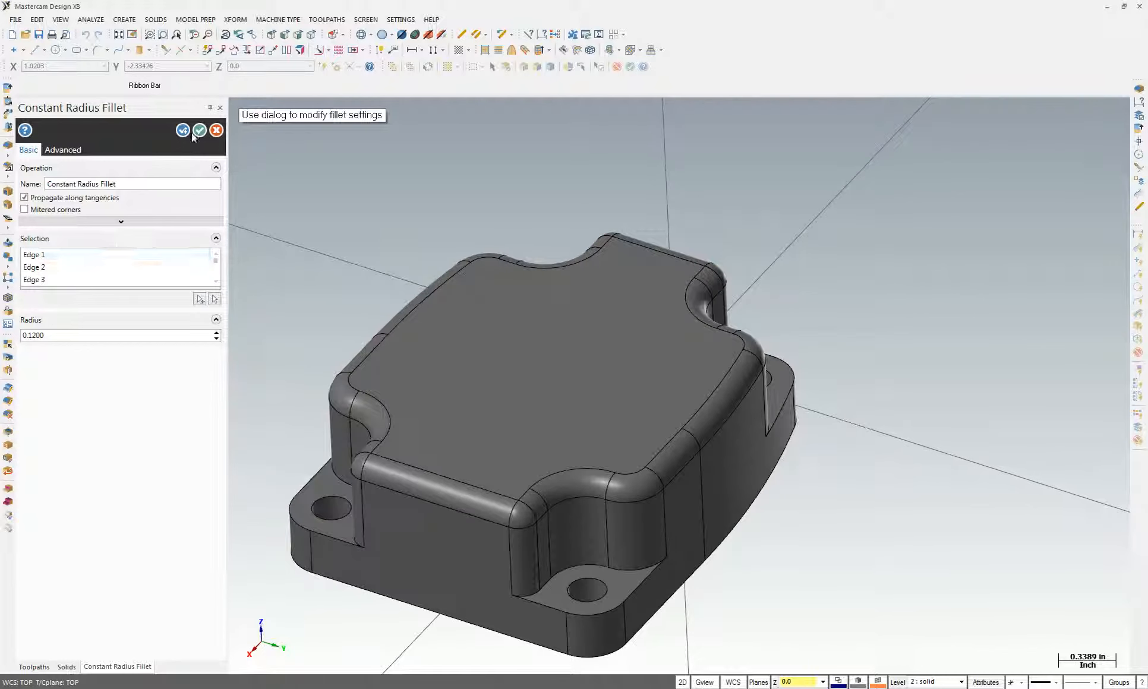
pyautogui.click(199, 130)
pyautogui.click(156, 20)
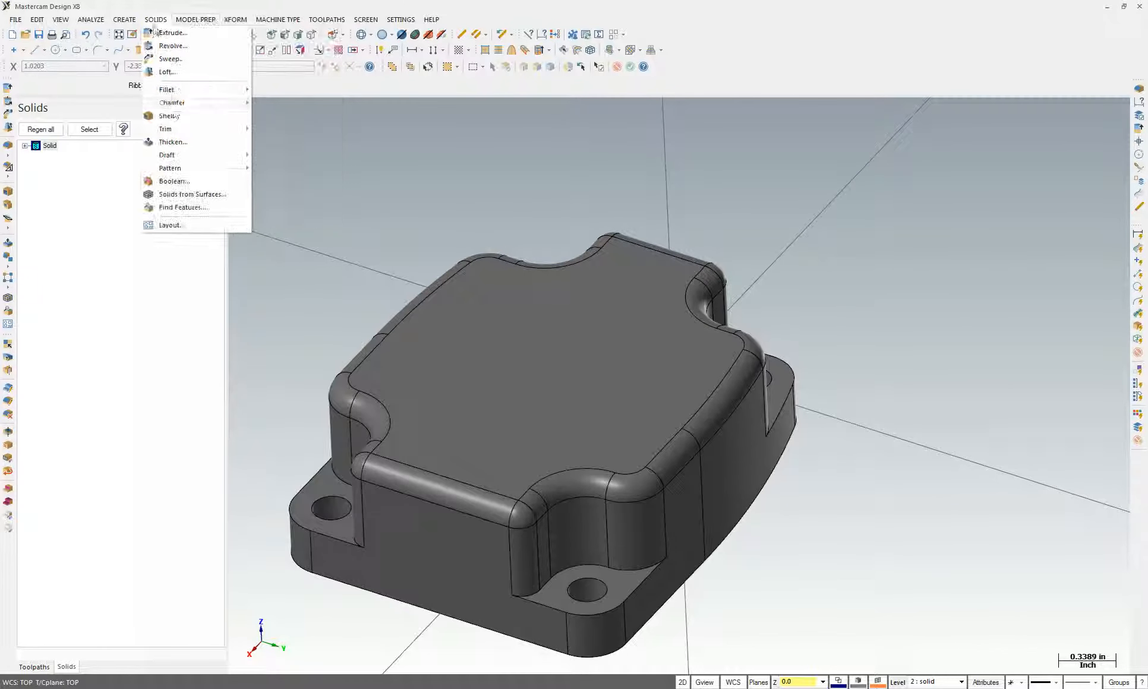
# Fillet the pocket edge chains around the two hole lugs with a 0.08 radius
pyautogui.click(175, 90)
pyautogui.click(318, 90)
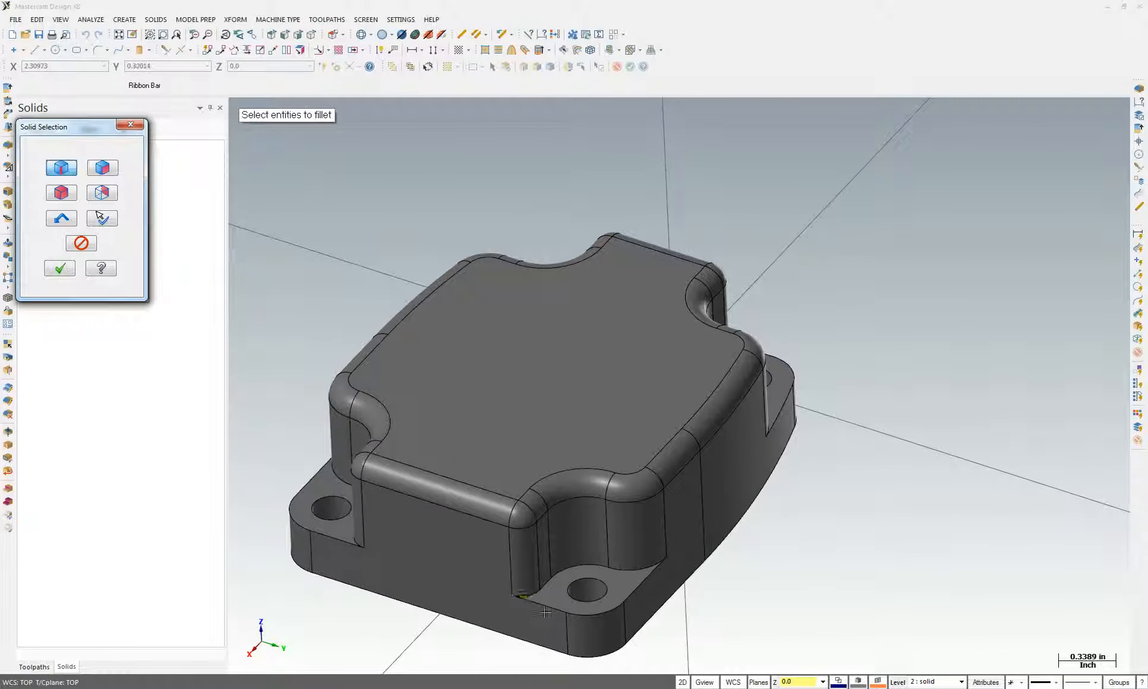
pyautogui.click(539, 595)
pyautogui.moveTo(777, 608); pyautogui.dragTo(629, 482, button='middle')
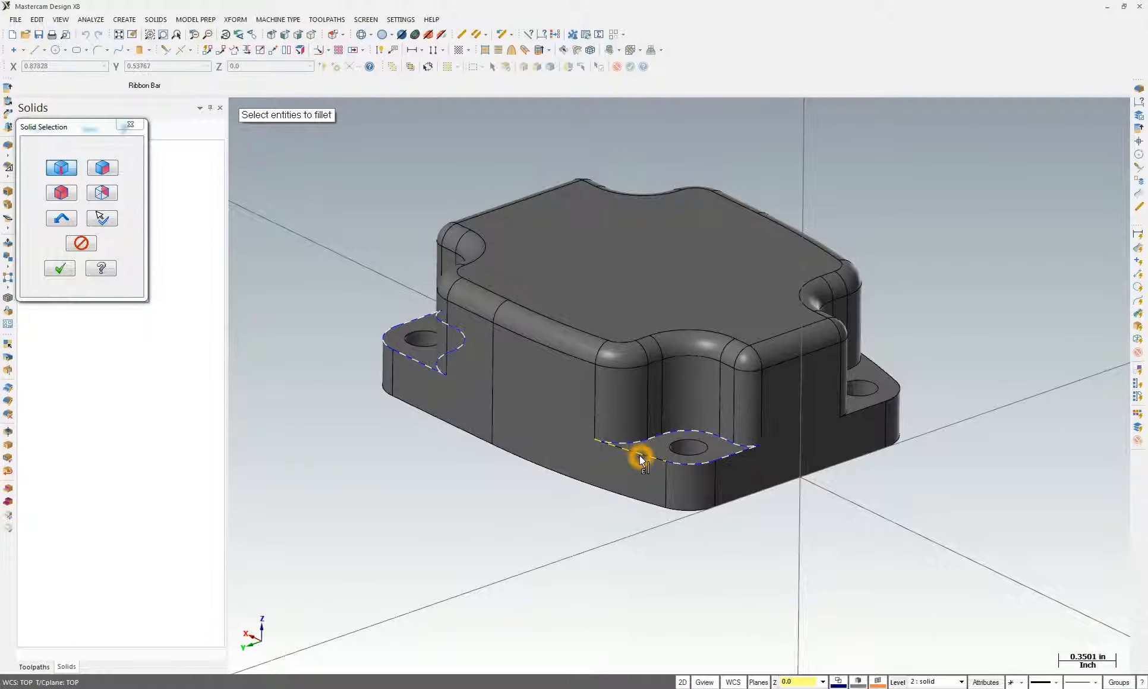
pyautogui.moveTo(639, 454); pyautogui.dragTo(488, 487, button='middle')
pyautogui.keyDown('shift'); pyautogui.click(635, 555); pyautogui.keyUp('shift')
pyautogui.scroll(-3, 488, 487)
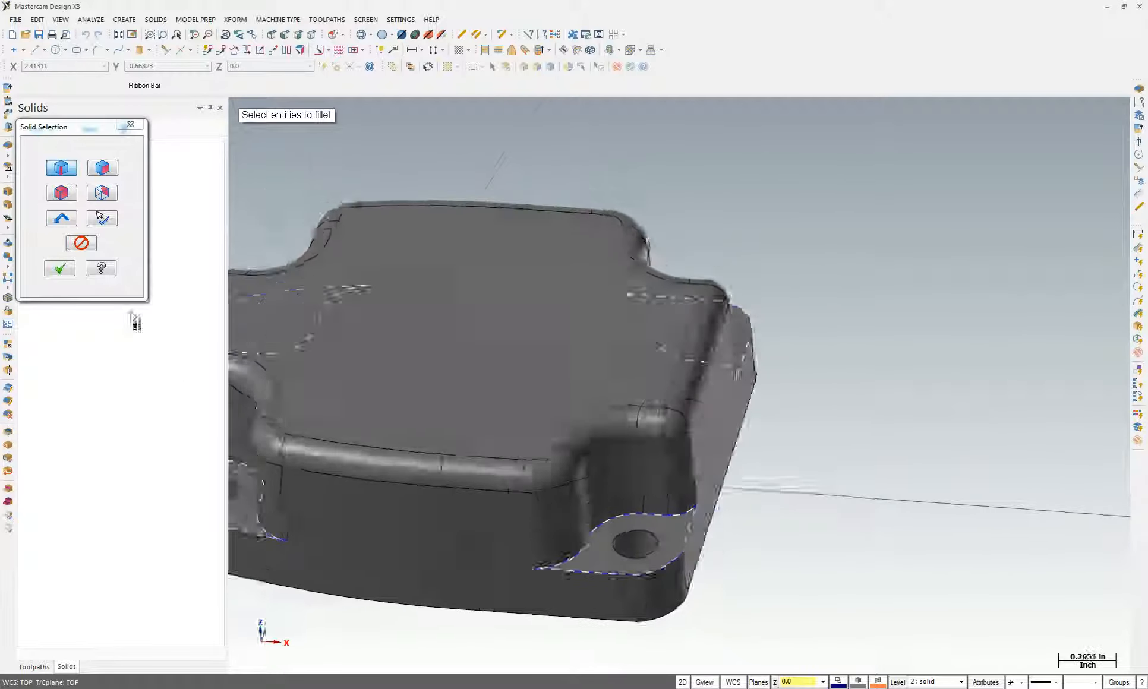
pyautogui.click(60, 268)
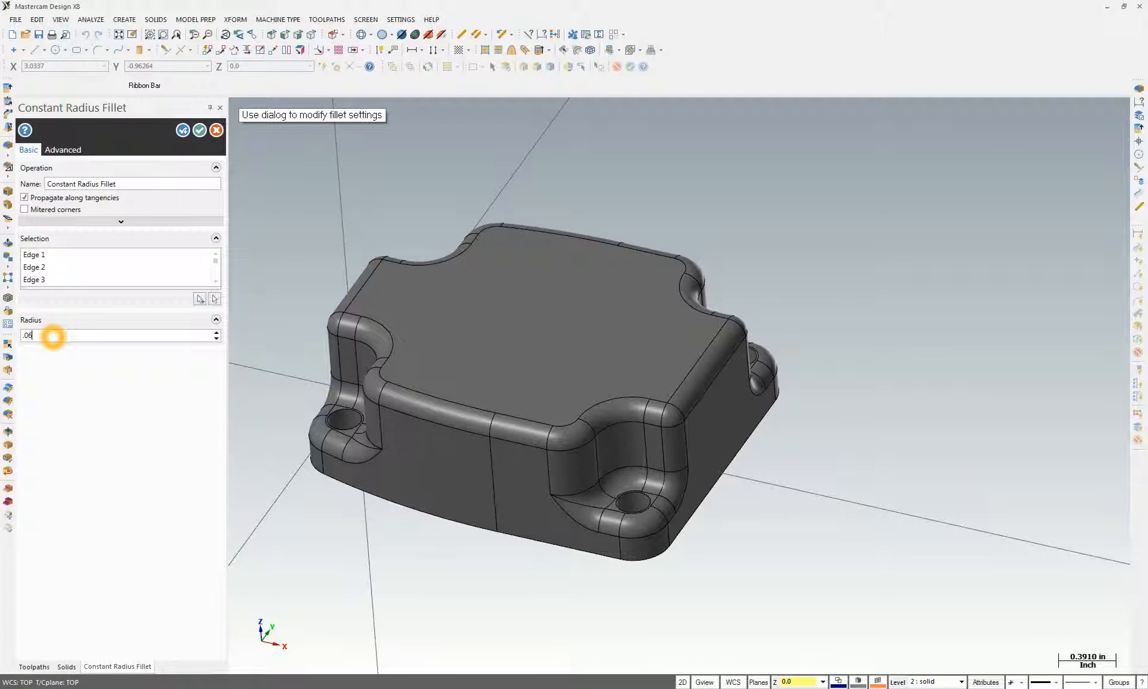
pyautogui.click(200, 130)
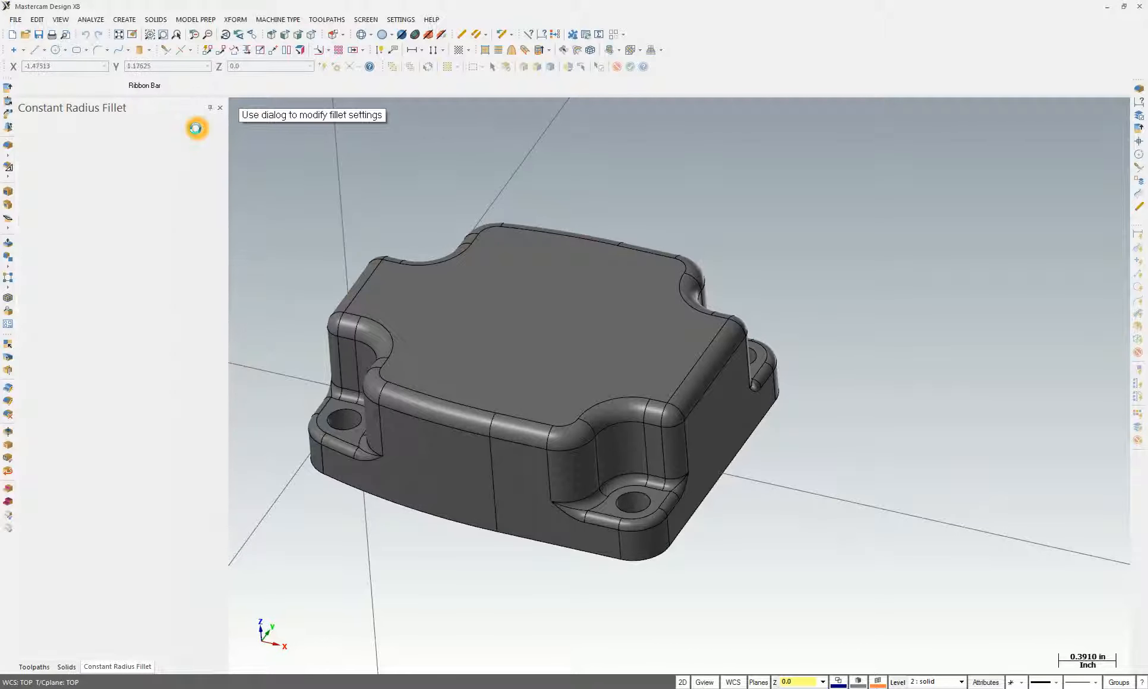
pyautogui.moveTo(345, 502); pyautogui.dragTo(654, 543, button='middle')
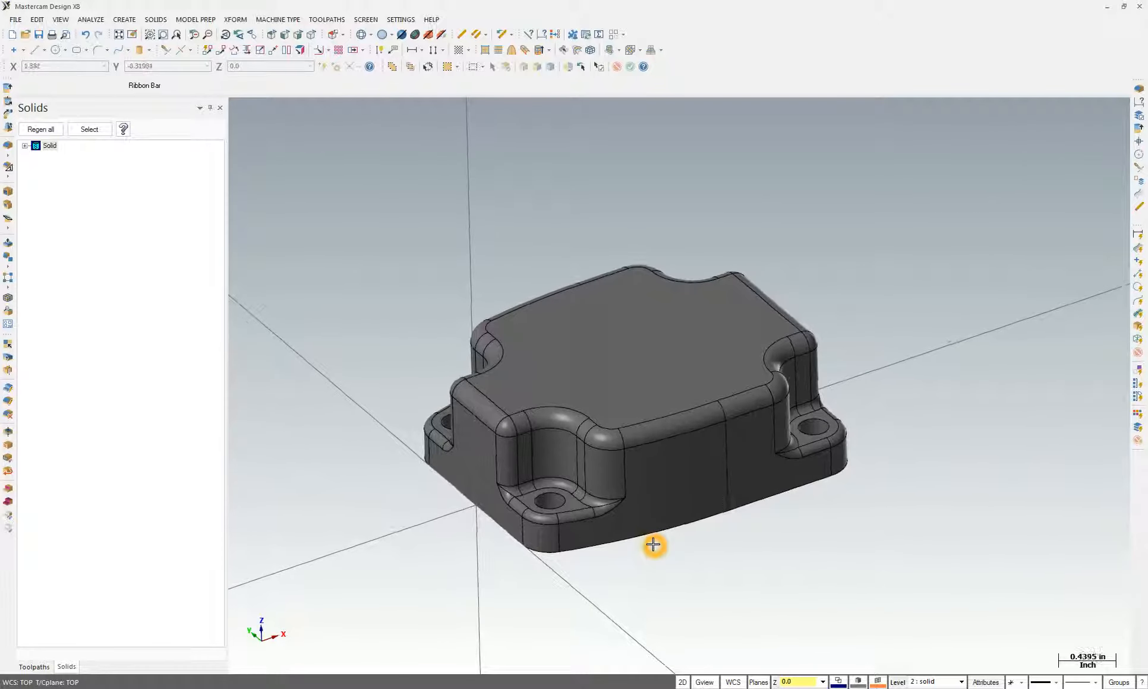